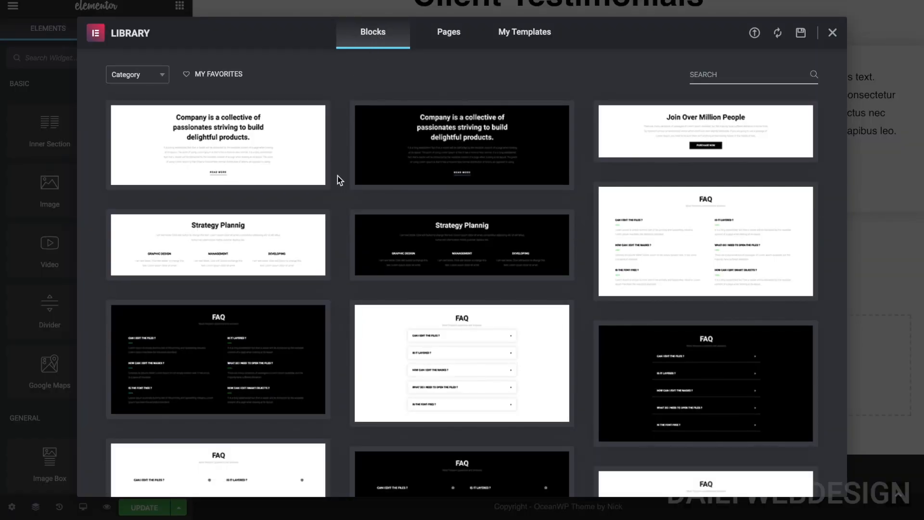
Insert the white "Help You Design the Life You Want" block with the bicycle image from the block library.
scroll(337, 175, "down", 15)
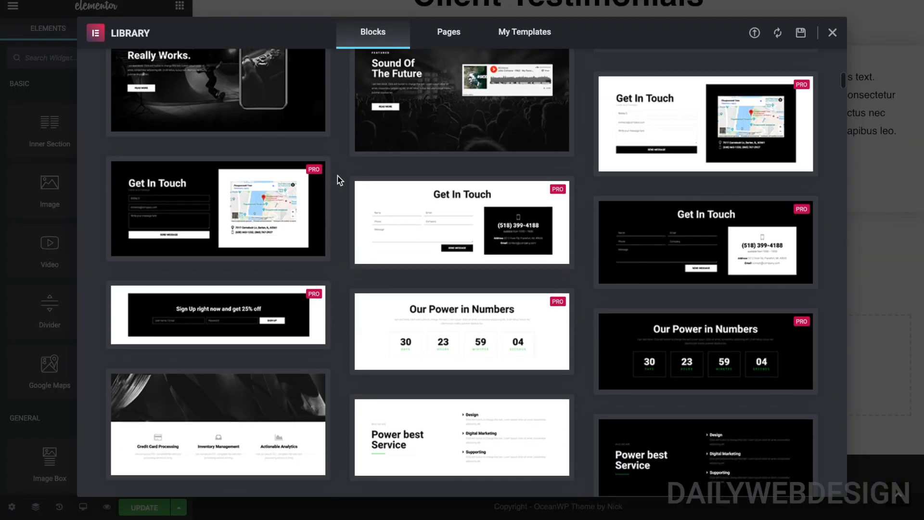
scroll(337, 175, "down", 20)
scroll(337, 175, "down", 15)
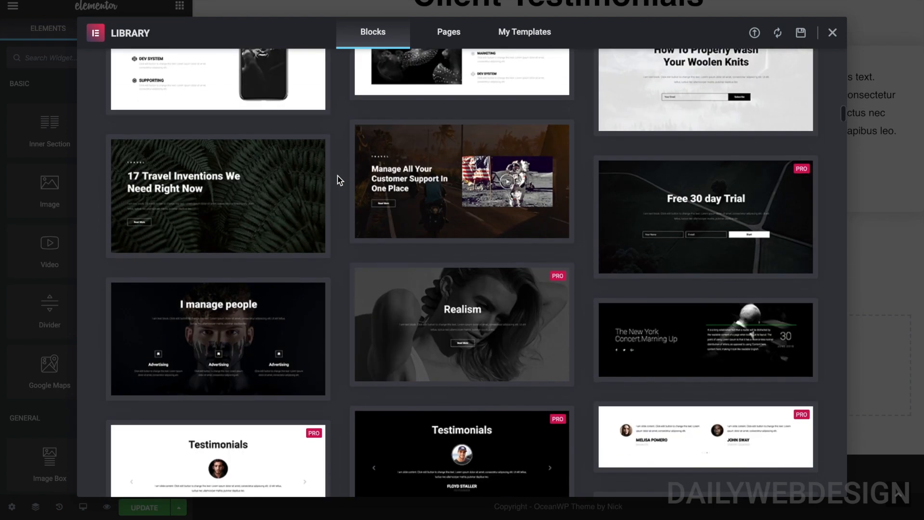
scroll(337, 175, "down", 15)
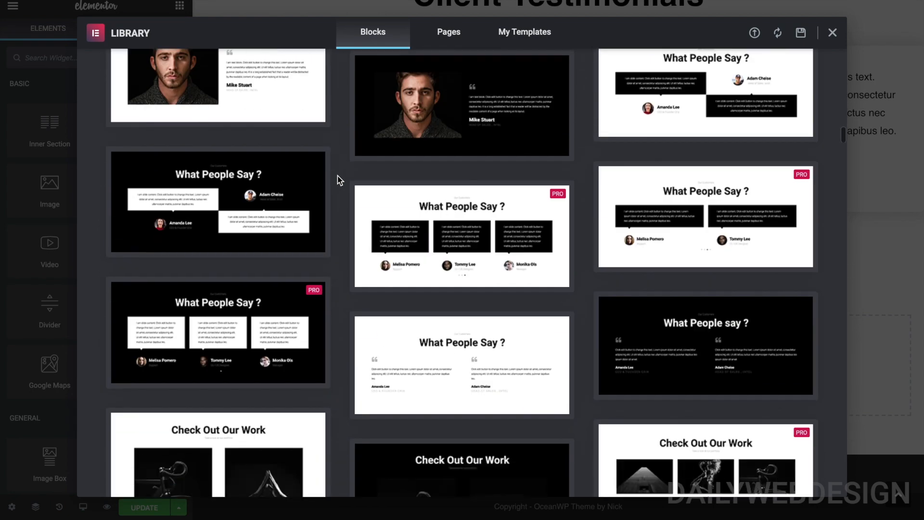
scroll(337, 175, "down", 15)
scroll(337, 176, "down", 15)
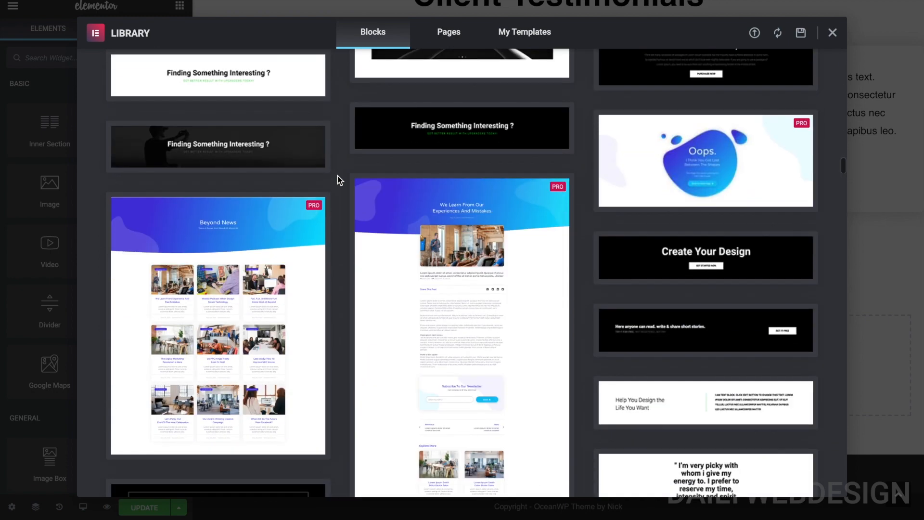
scroll(337, 176, "down", 15)
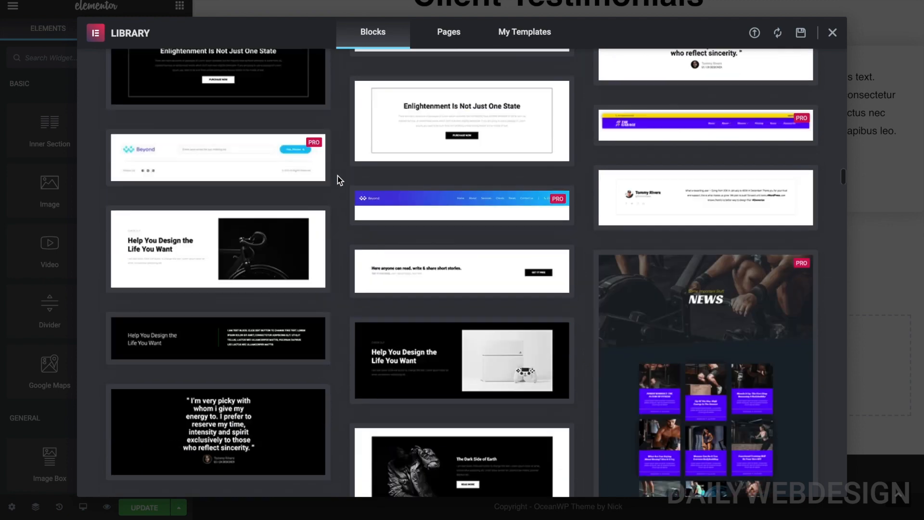
scroll(337, 175, "down", 5)
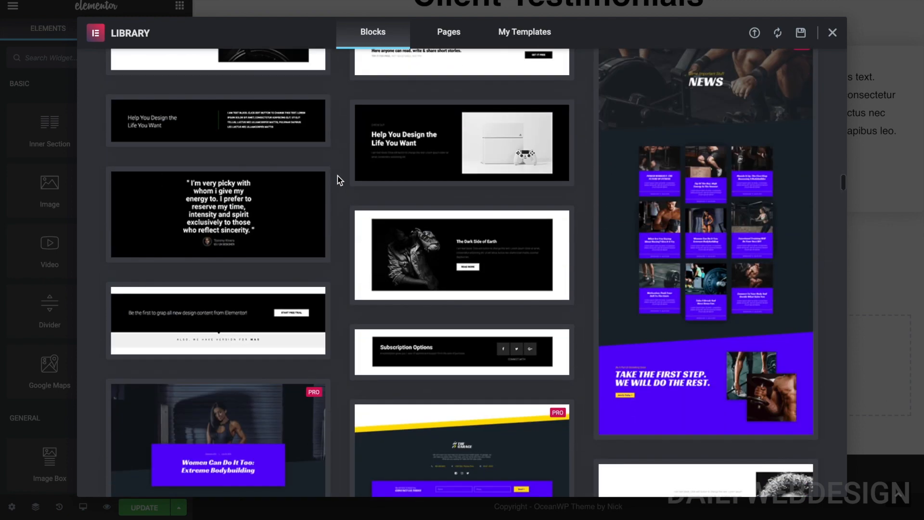
scroll(337, 175, "up", 3)
left_click(282, 160)
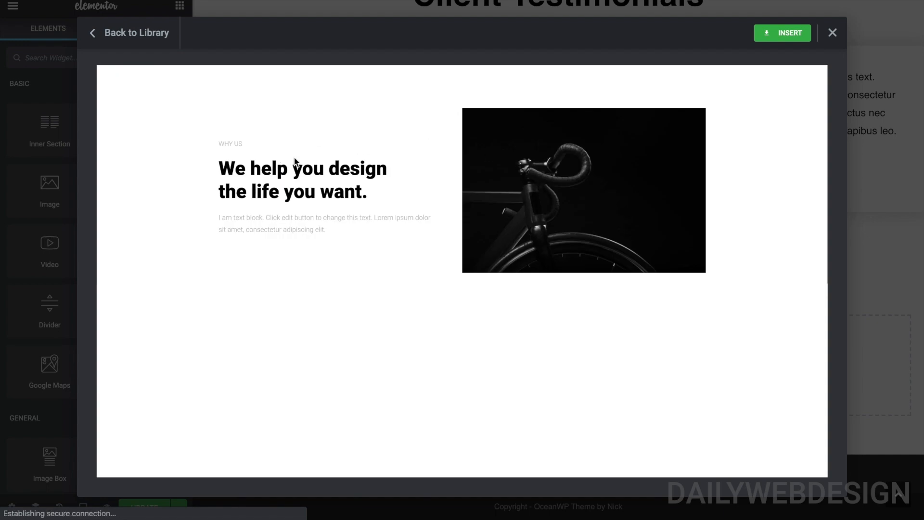
left_click(790, 33)
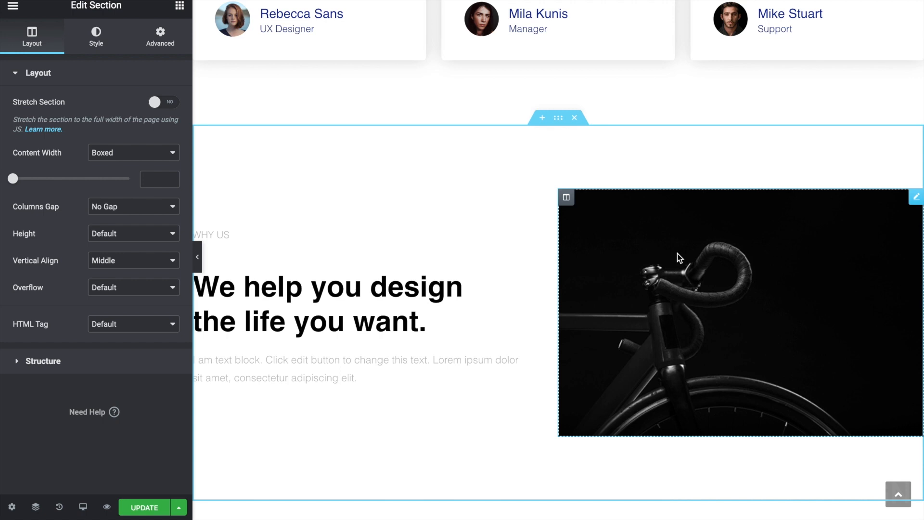
Delete the bicycle image from the new section and place a Video widget in its empty column.
scroll(677, 253, "down", 1)
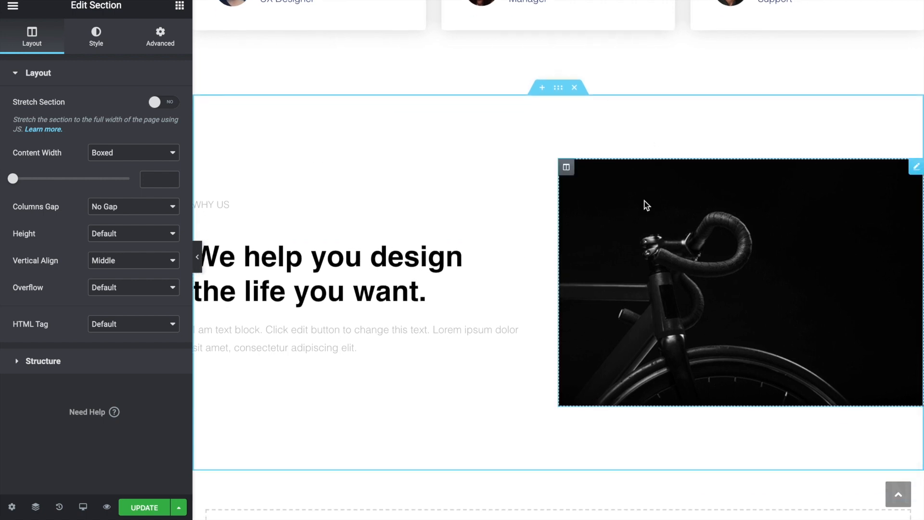
right_click(640, 219)
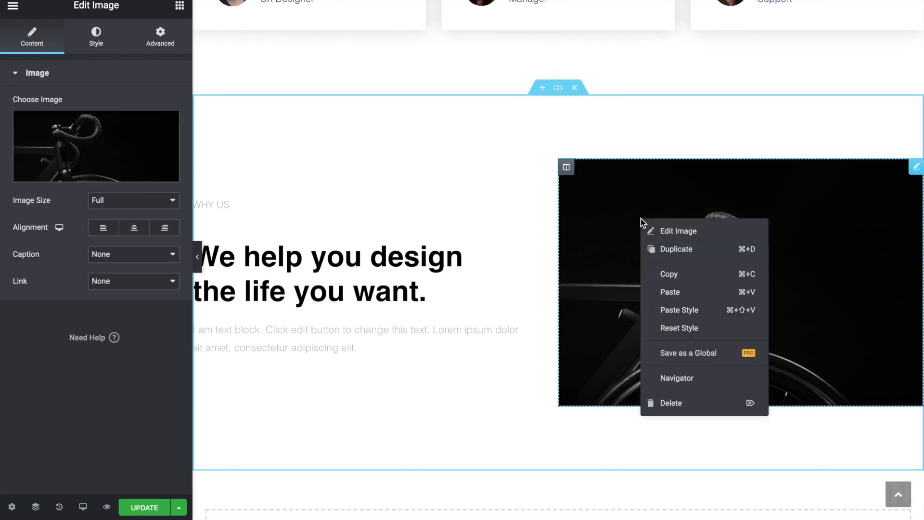
left_click(685, 399)
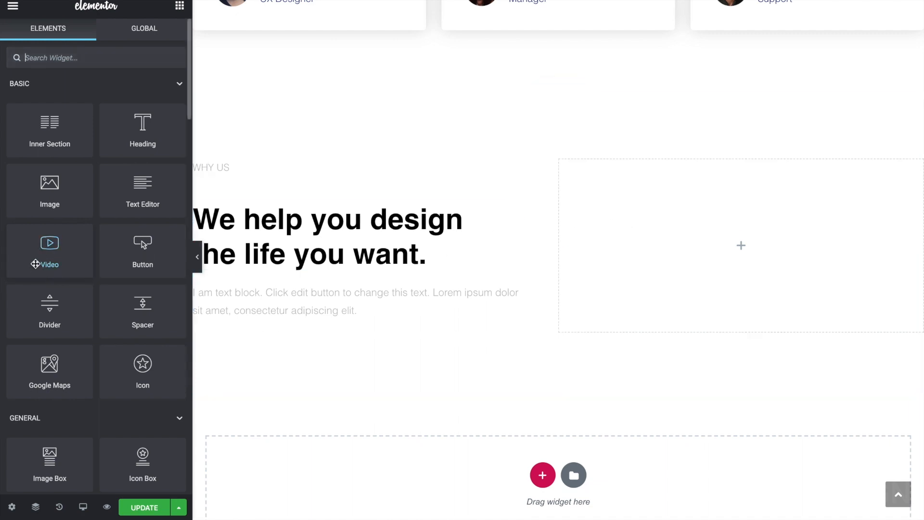
left_click_drag(39, 261, 683, 250)
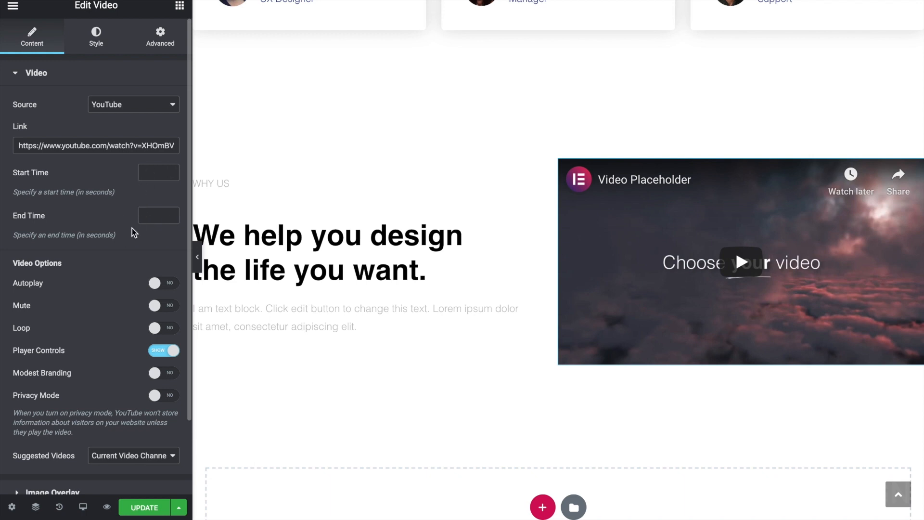
Examine the video widget's playback options and its image overlay setting.
scroll(134, 233, "down", 1)
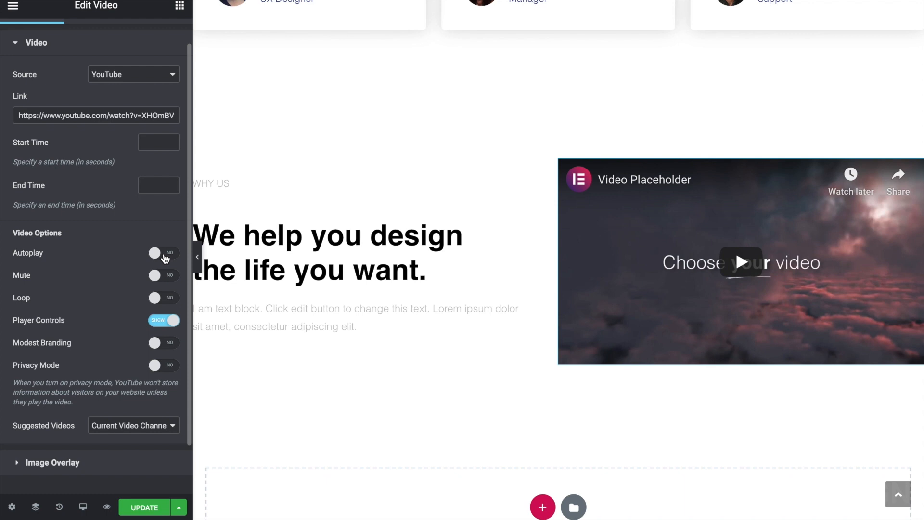
scroll(147, 278, "down", 2)
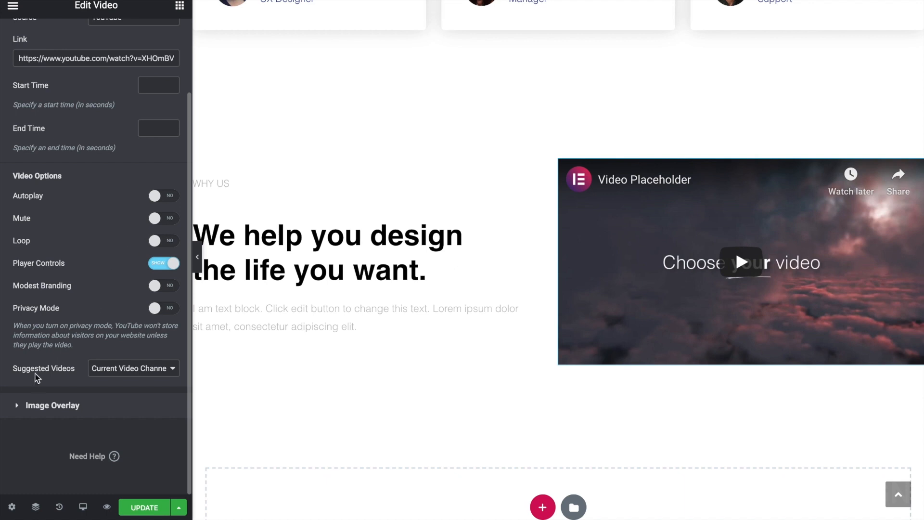
left_click(19, 405)
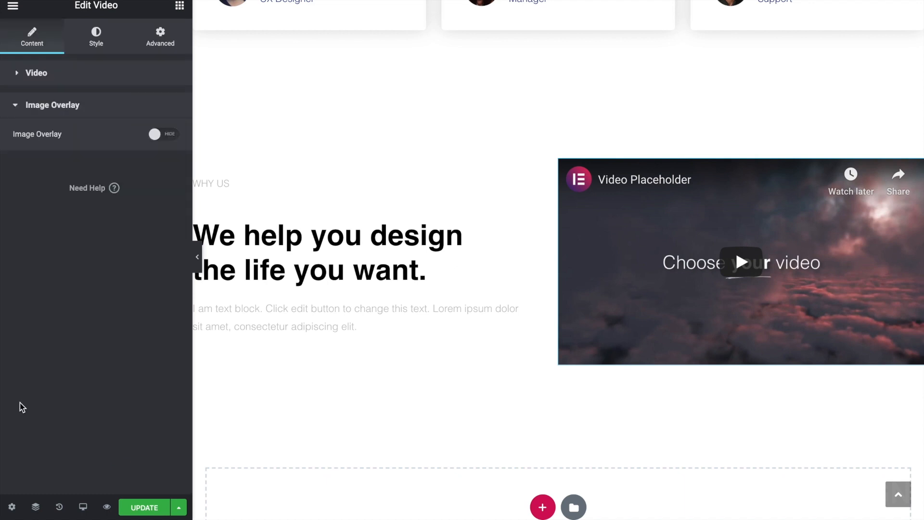
left_click(17, 110)
left_click(27, 76)
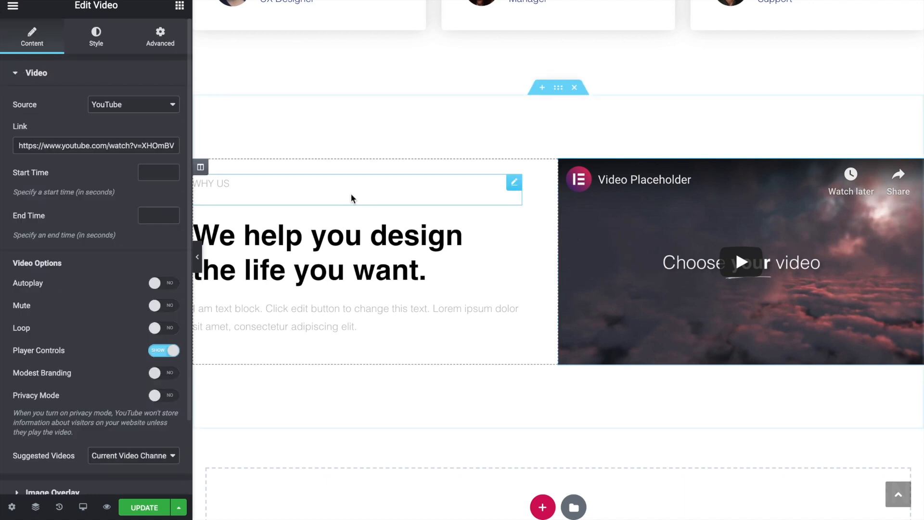
Replace the "Why us" label above the section heading with "Our Story".
left_click(385, 194)
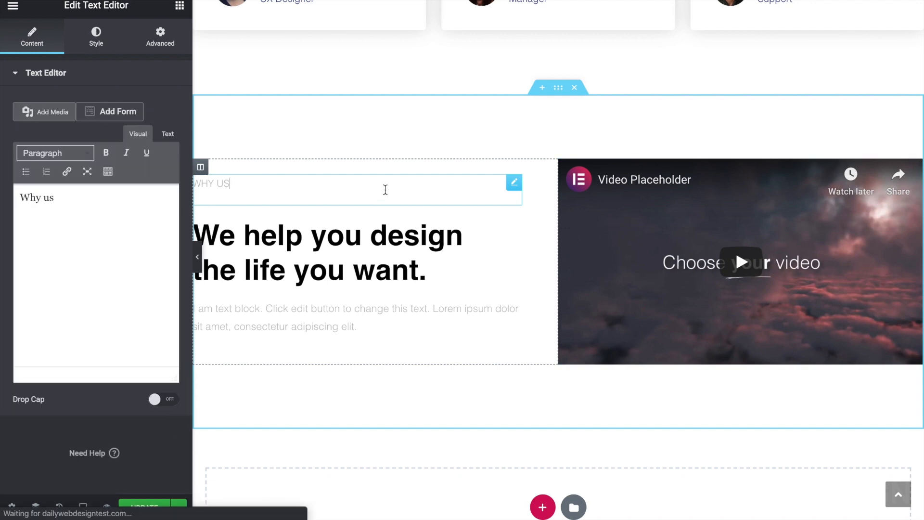
triple_click(282, 183)
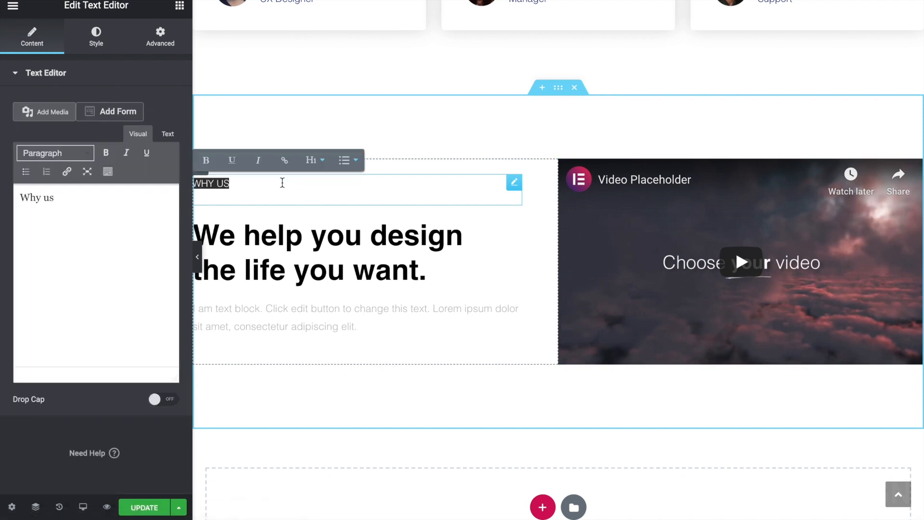
type("Our Story")
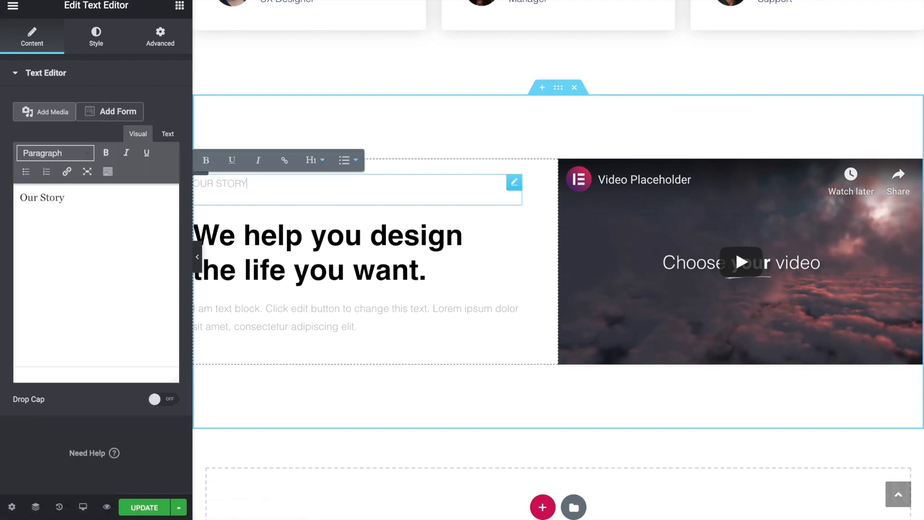
Change the section heading "We help you design the life you want." to "About Us".
left_click(385, 239)
left_click_drag(438, 268, 199, 220)
type("About Us")
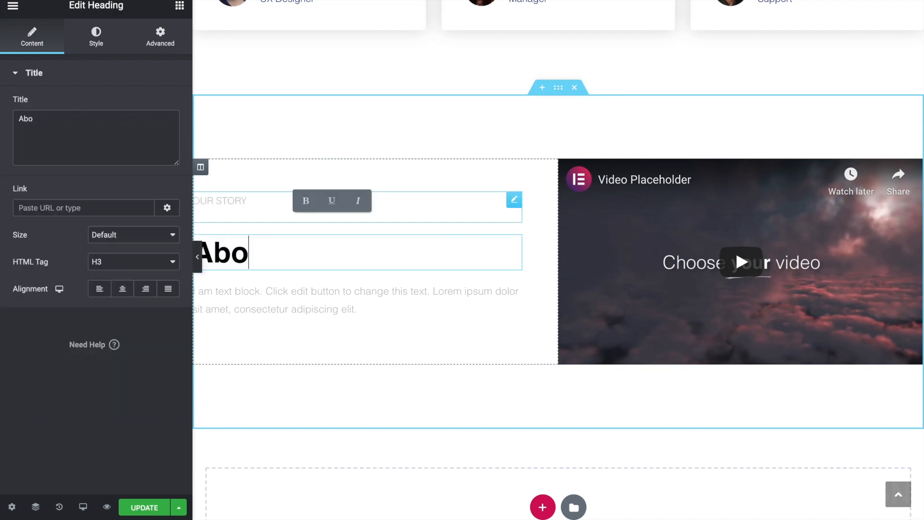
left_click(363, 306)
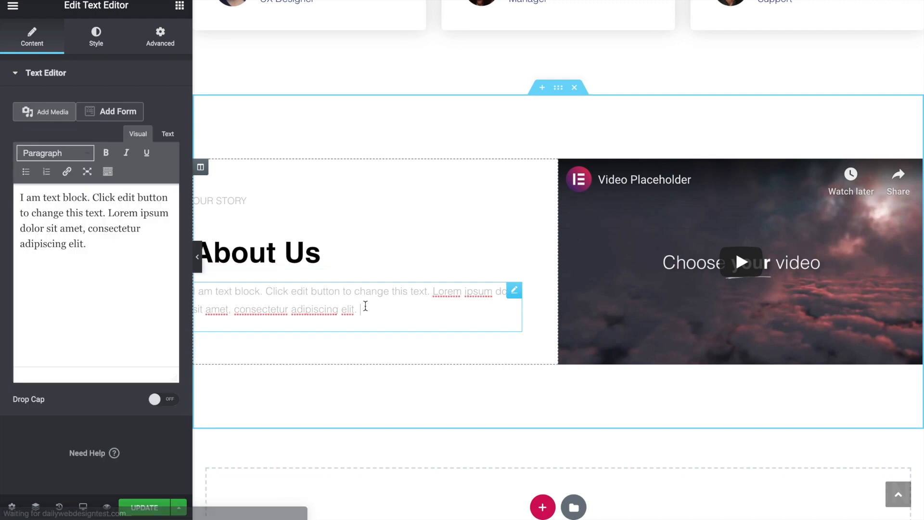
left_click_drag(364, 306, 178, 283)
type("We")
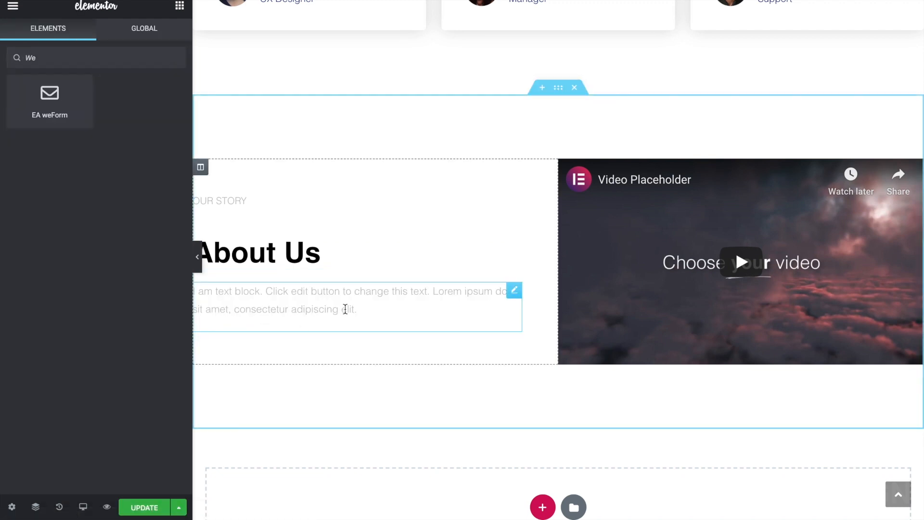
Replace the paragraph with "We have been designing websites for the past 10 years. We have worked with the top fortune 500 companies in the space.".
left_click(346, 309)
left_click_drag(108, 244, 10, 190)
type("We have been design")
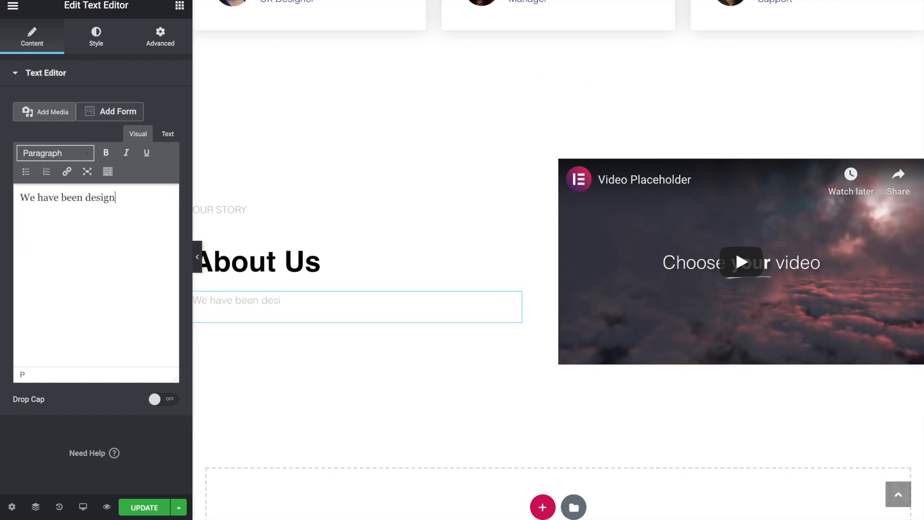
type("ing e")
type("ebsite")
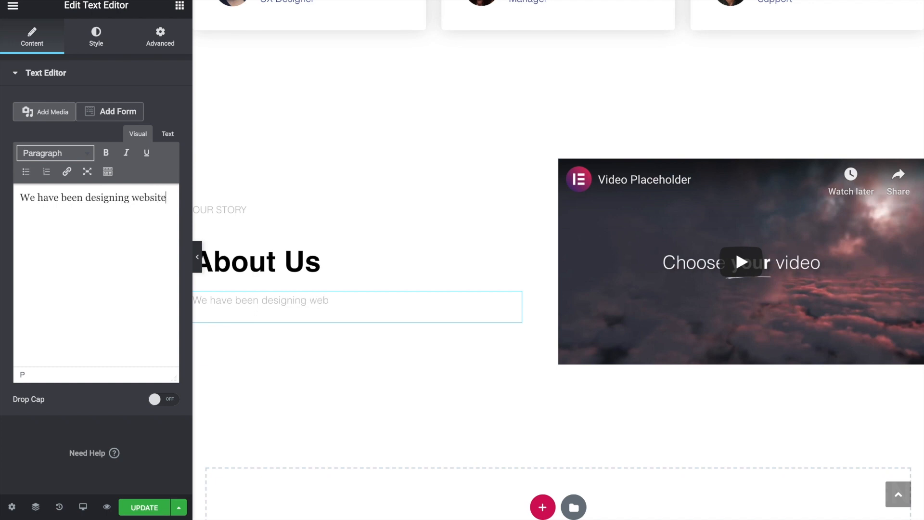
type("s for the past 10 years.")
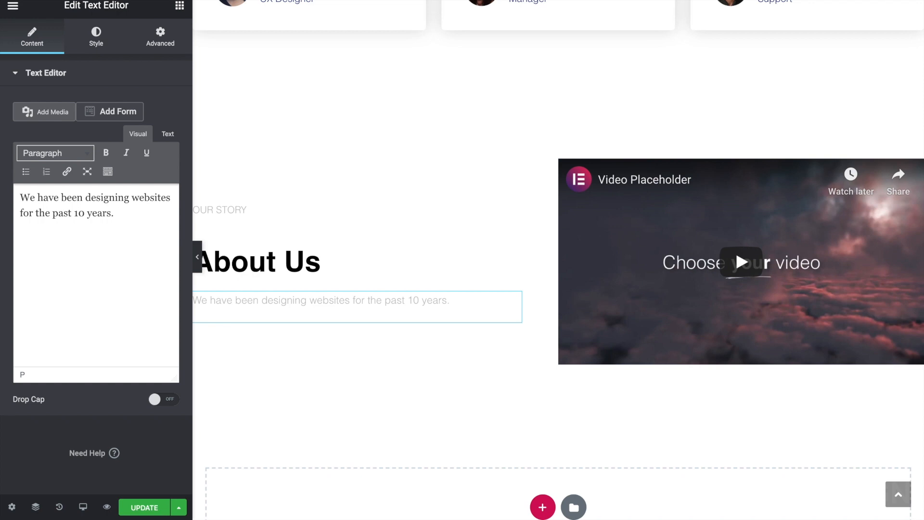
type(" We have worked wit")
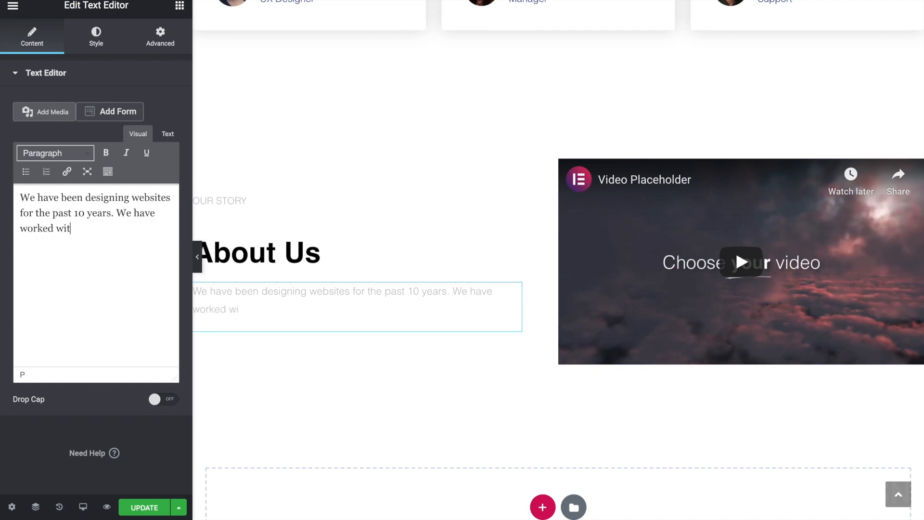
type("h the top fortune 500 companies in the space.")
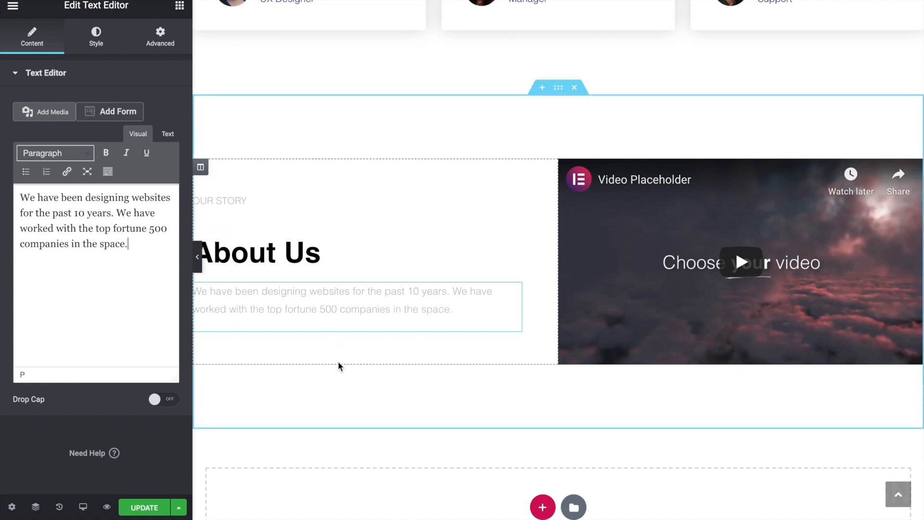
Set the text color of the "Our Story" label to near-black #050000.
scroll(322, 255, "down", 2)
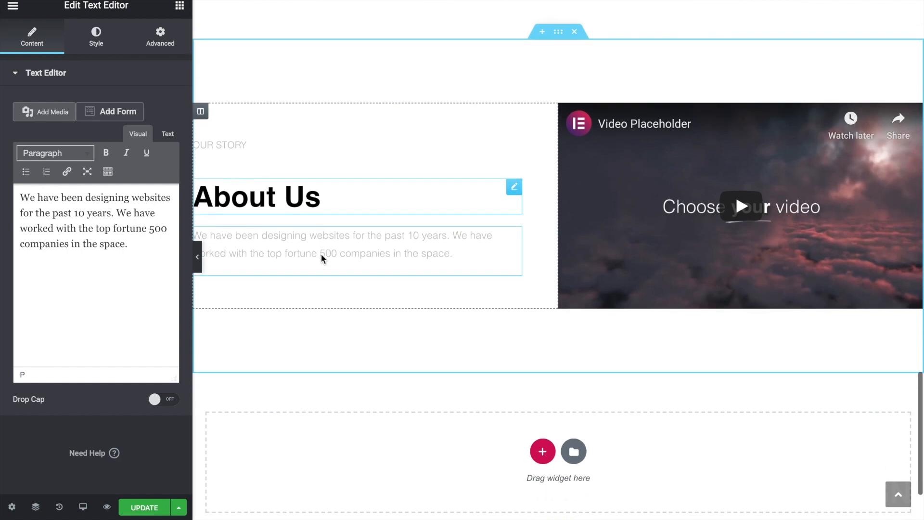
scroll(322, 253, "up", 8)
scroll(321, 259, "down", 1)
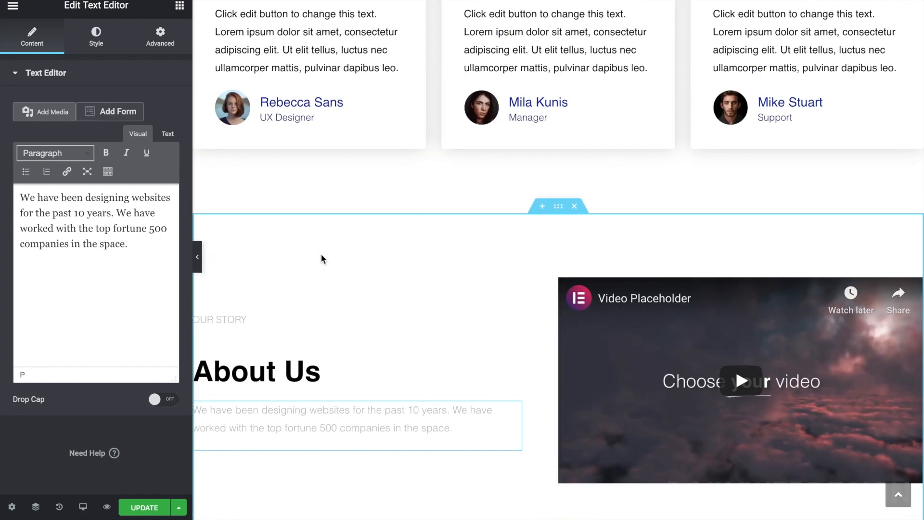
scroll(321, 255, "down", 5)
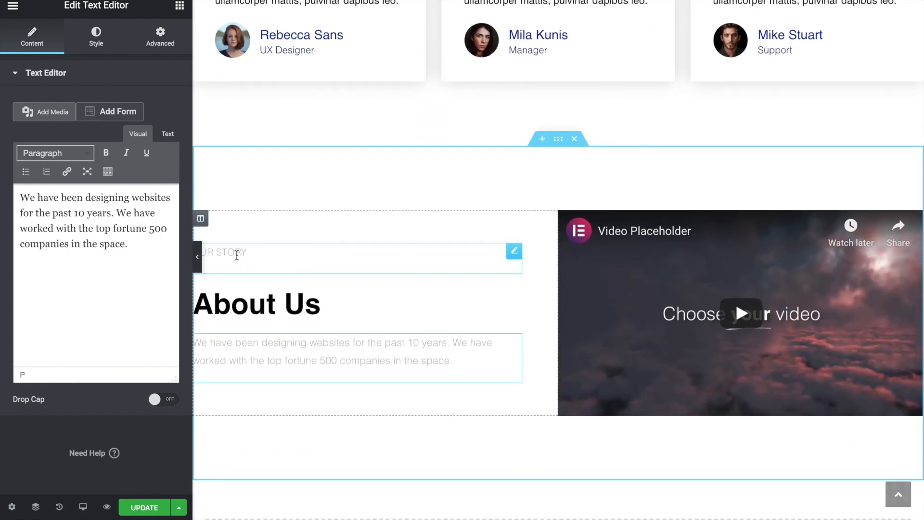
left_click(238, 250)
left_click(100, 48)
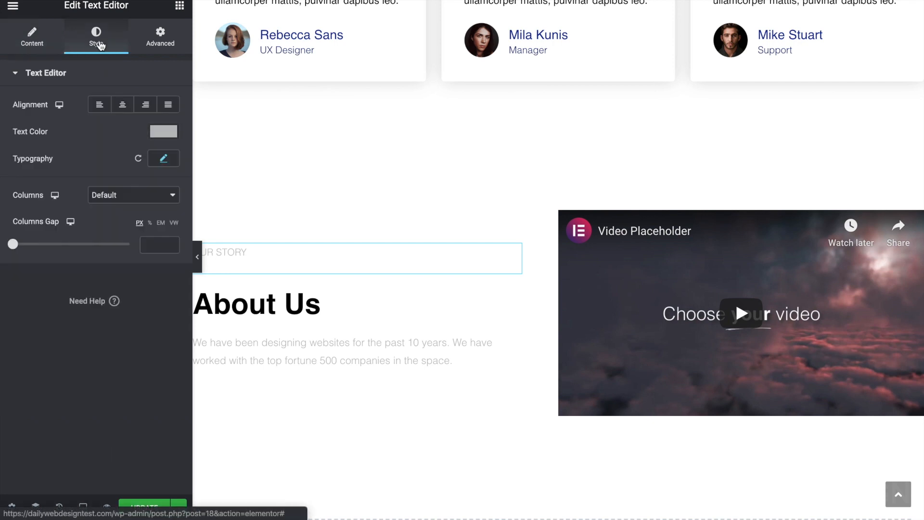
left_click(161, 132)
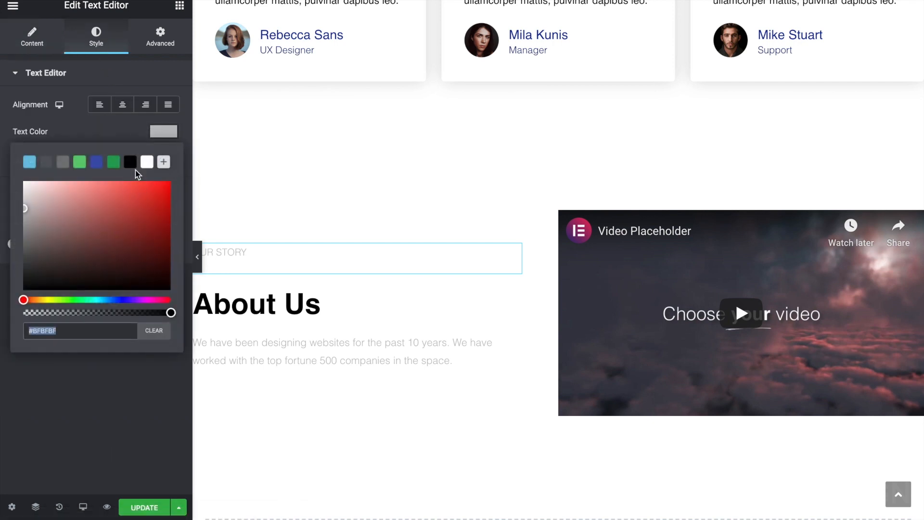
left_click(134, 166)
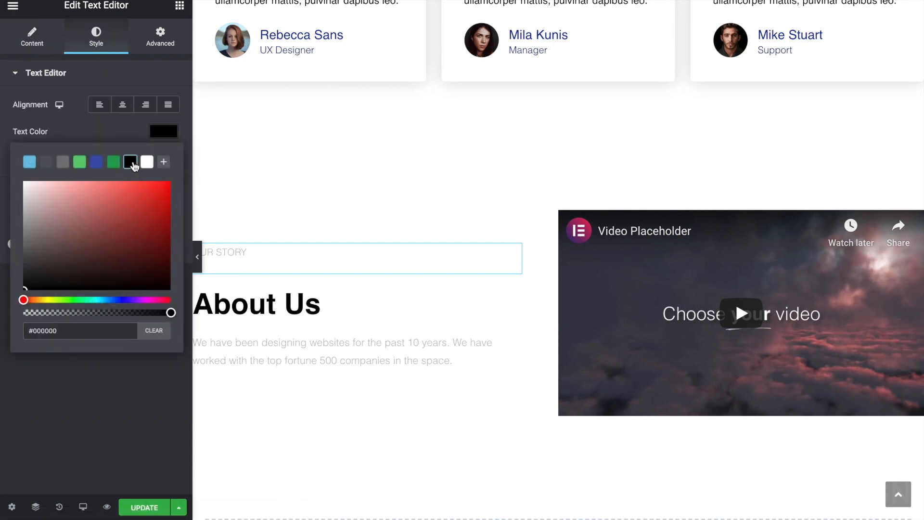
left_click(163, 288)
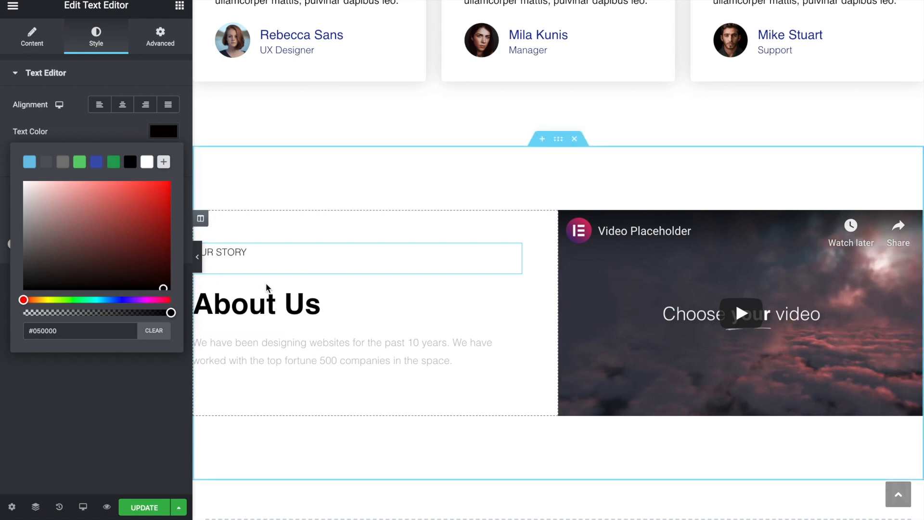
left_click(103, 126)
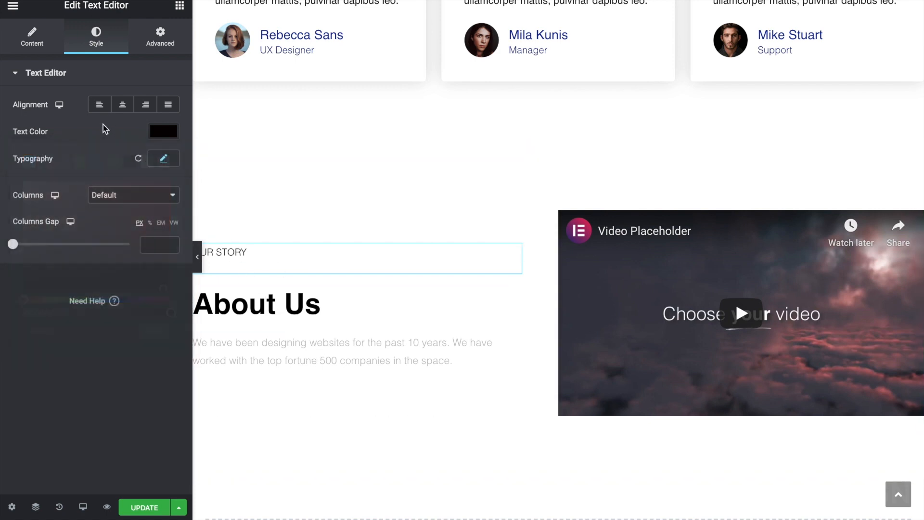
Set the font weight of the "Our Story" label to 600.
left_click(163, 162)
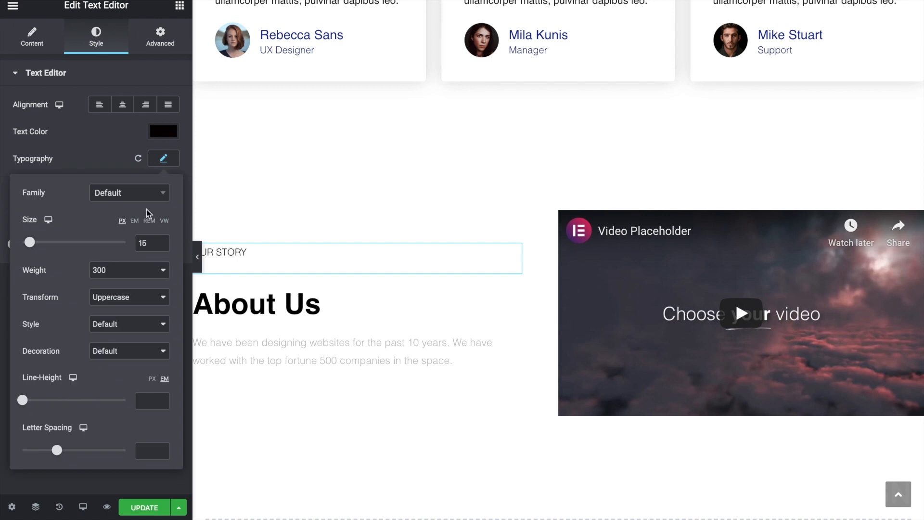
left_click(121, 270)
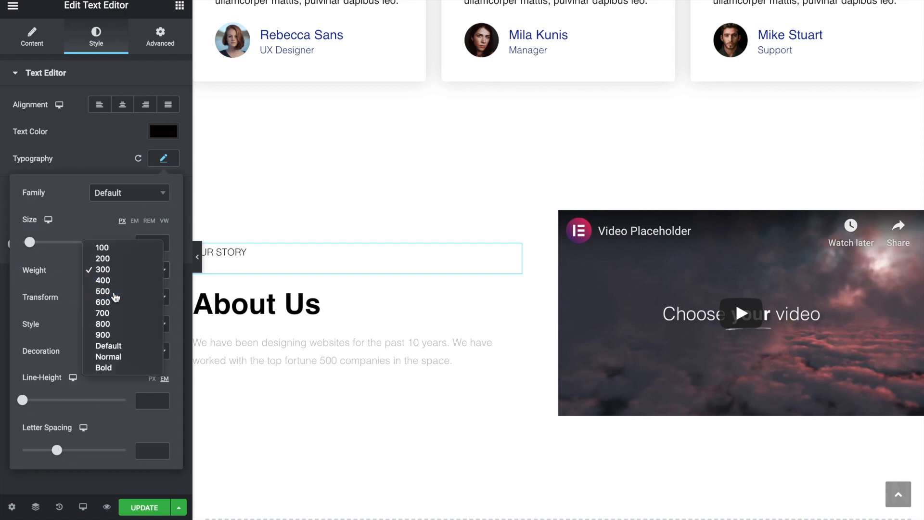
left_click(116, 292)
left_click(118, 275)
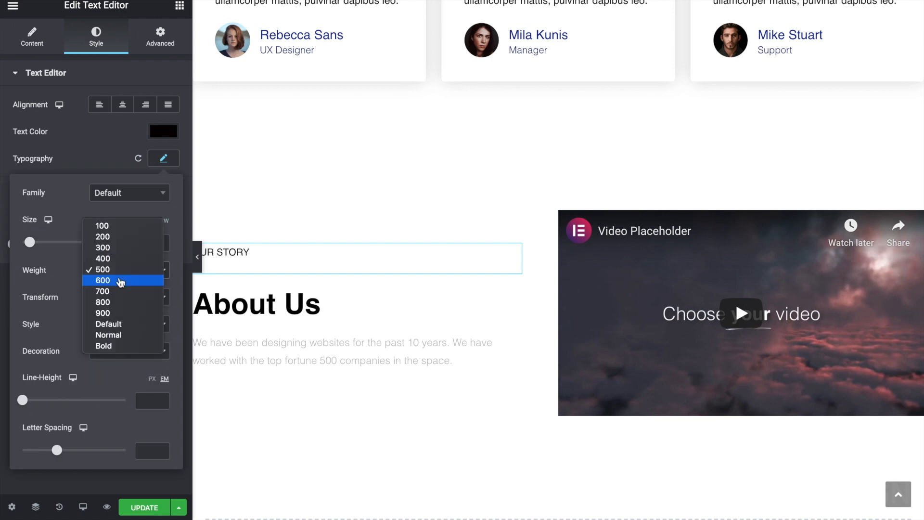
left_click(119, 281)
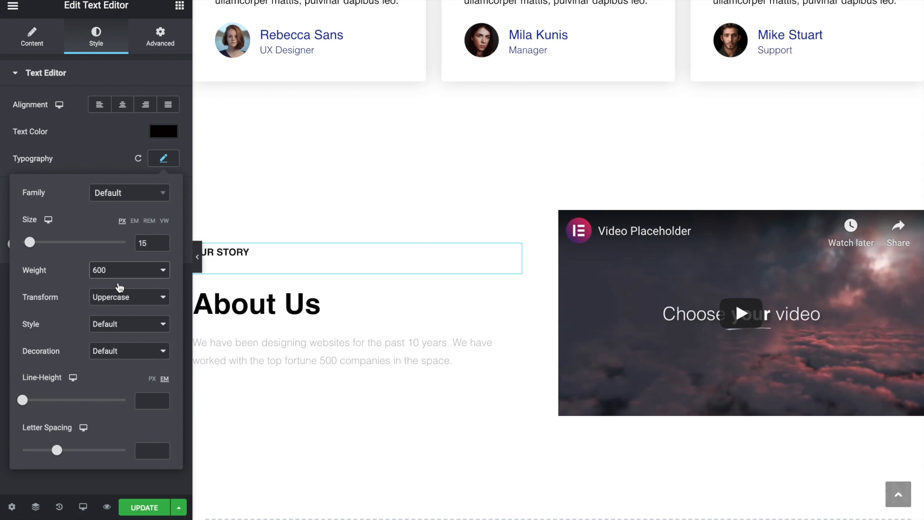
Set the text color of the paragraph below the "About Us" heading to dark gray #333333.
left_click(270, 340)
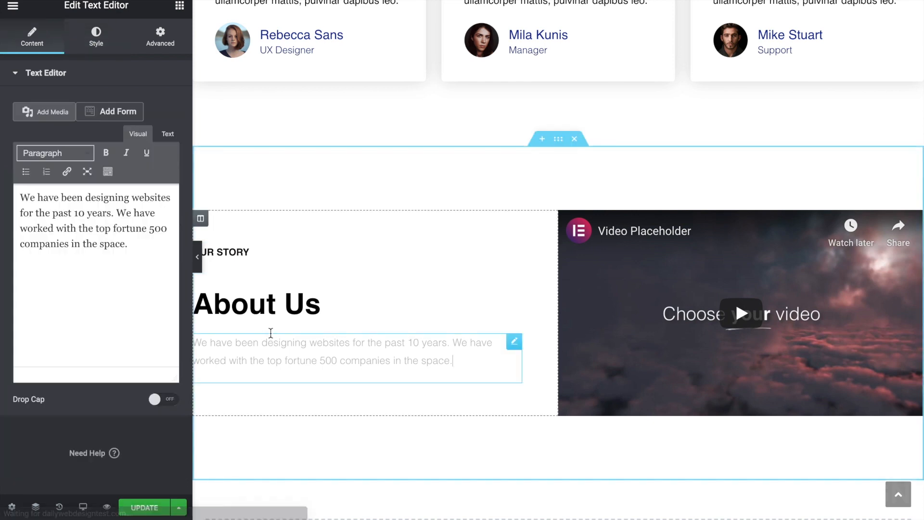
left_click(91, 44)
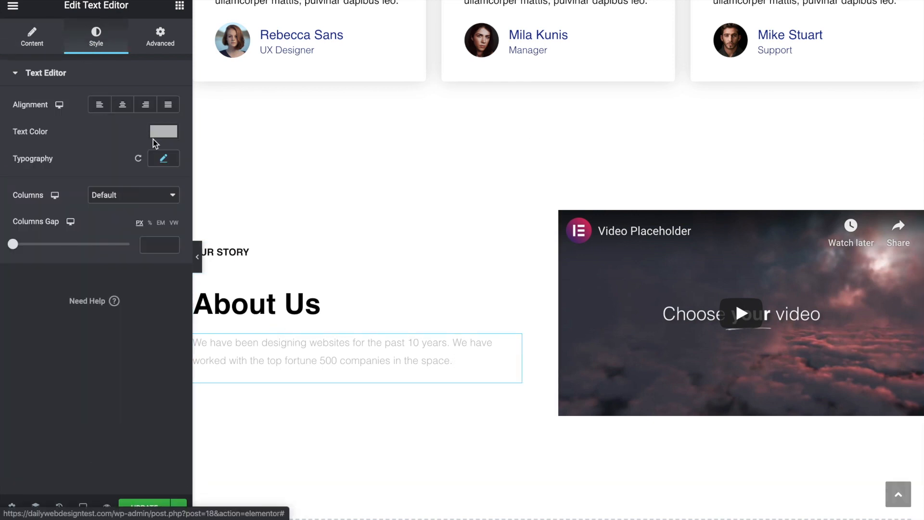
left_click(163, 131)
left_click(130, 162)
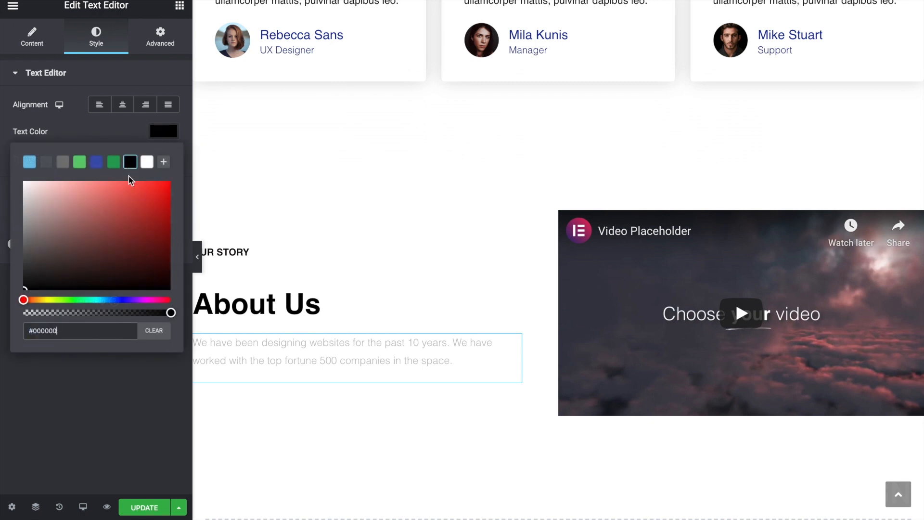
left_click(28, 279)
left_click_drag(28, 279, 24, 271)
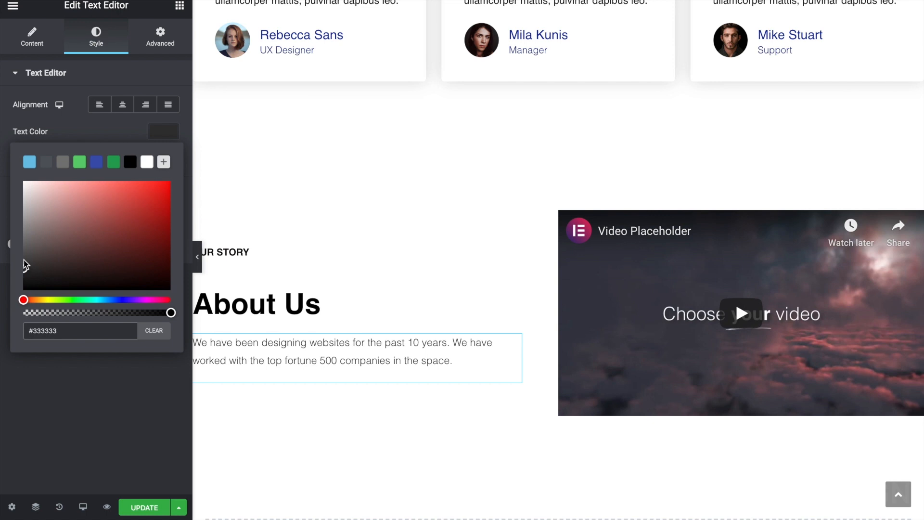
left_click(122, 131)
Set the font weight of the About Us paragraph to 400.
left_click(128, 195)
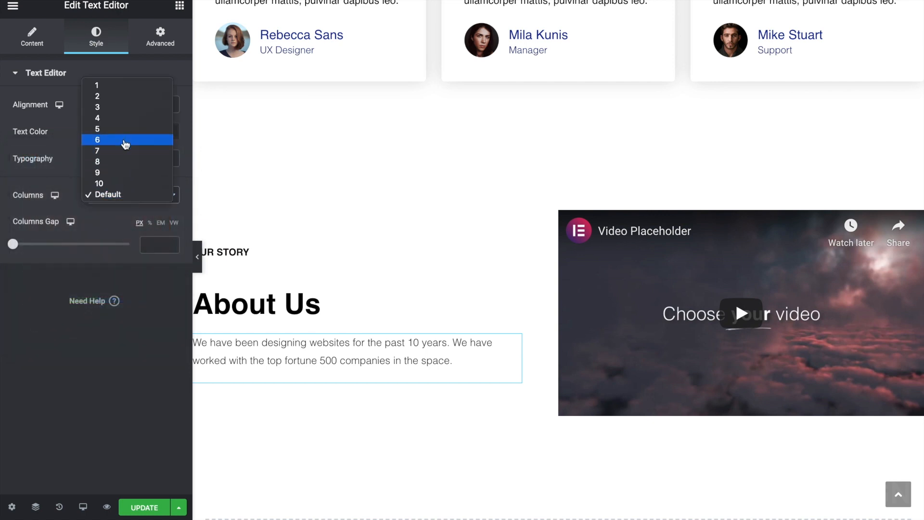
left_click(74, 170)
left_click(164, 159)
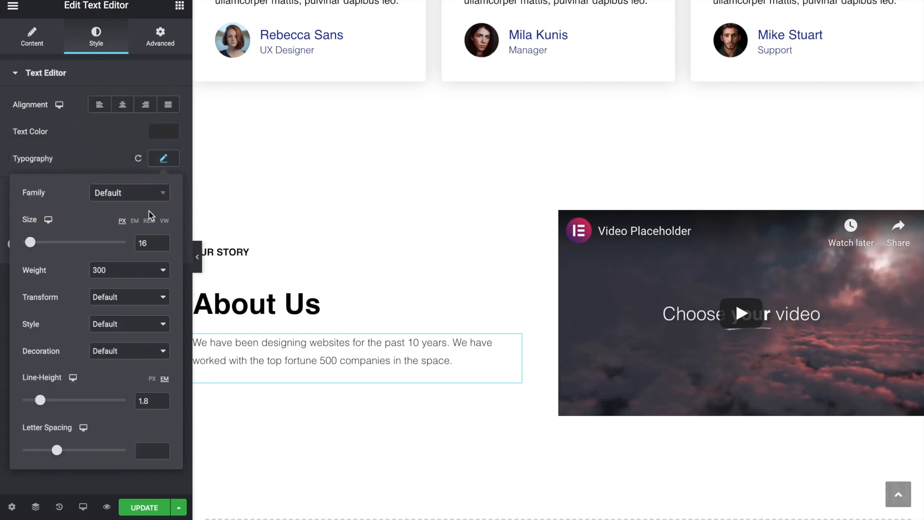
left_click(118, 270)
left_click(117, 280)
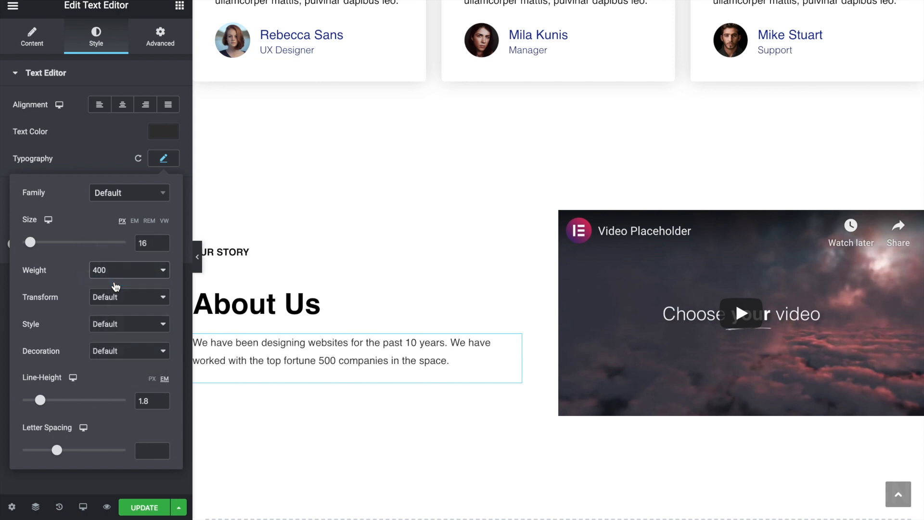
left_click(359, 430)
Review the page from the welcome banner to the About Us section, both with the editing panel hidden and with it shown.
left_click(198, 258)
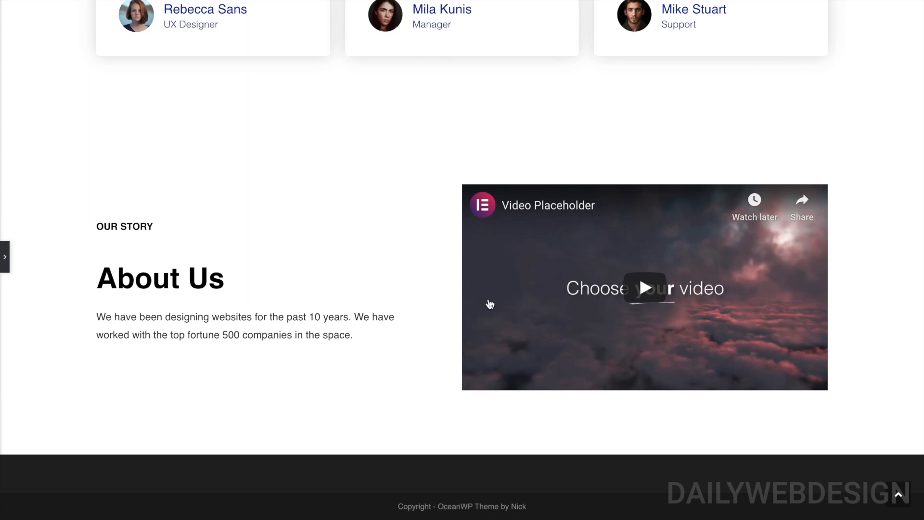
scroll(392, 264, "up", 20)
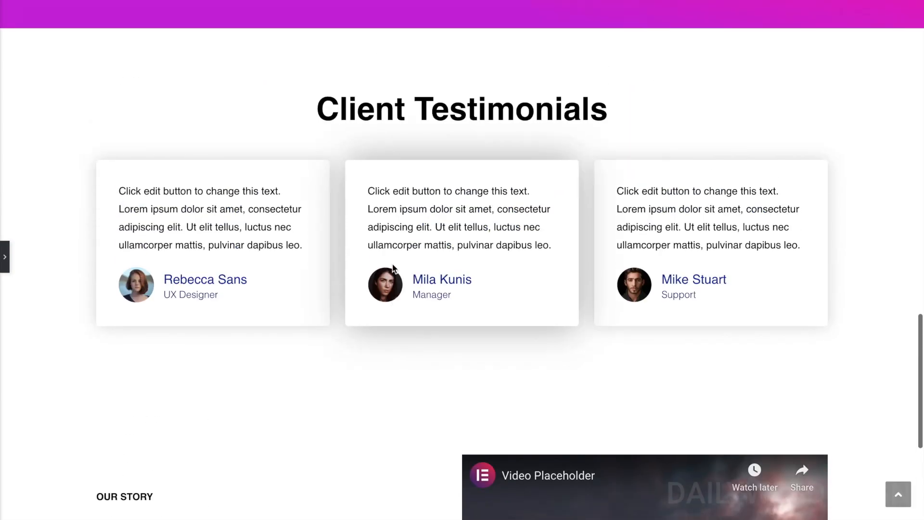
scroll(393, 264, "down", 15)
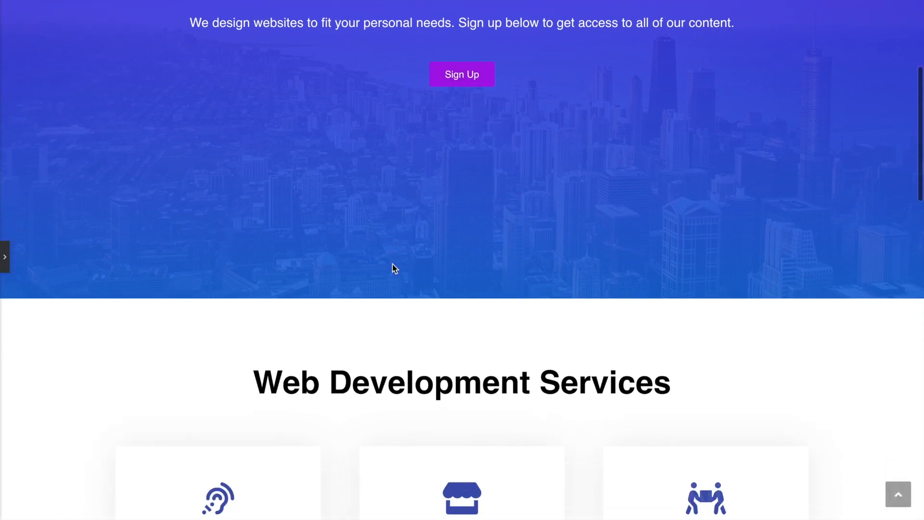
scroll(393, 268, "down", 10)
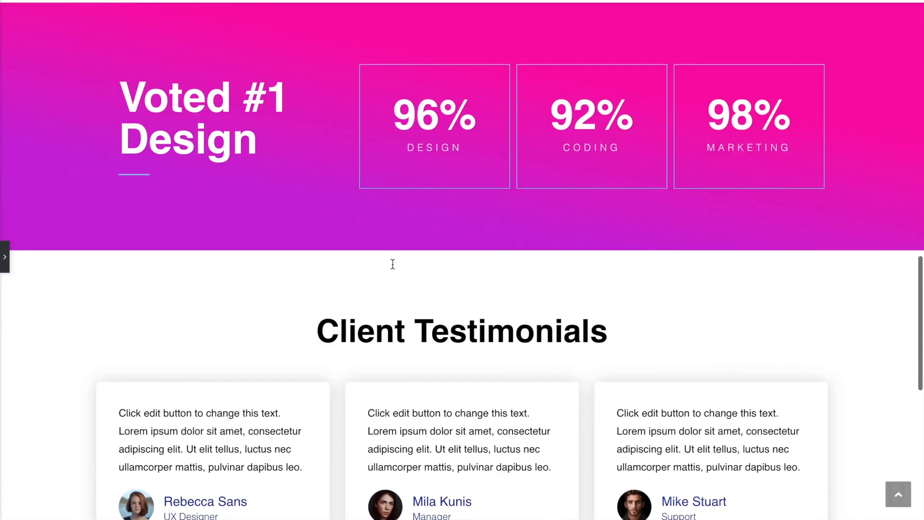
scroll(392, 268, "down", 1)
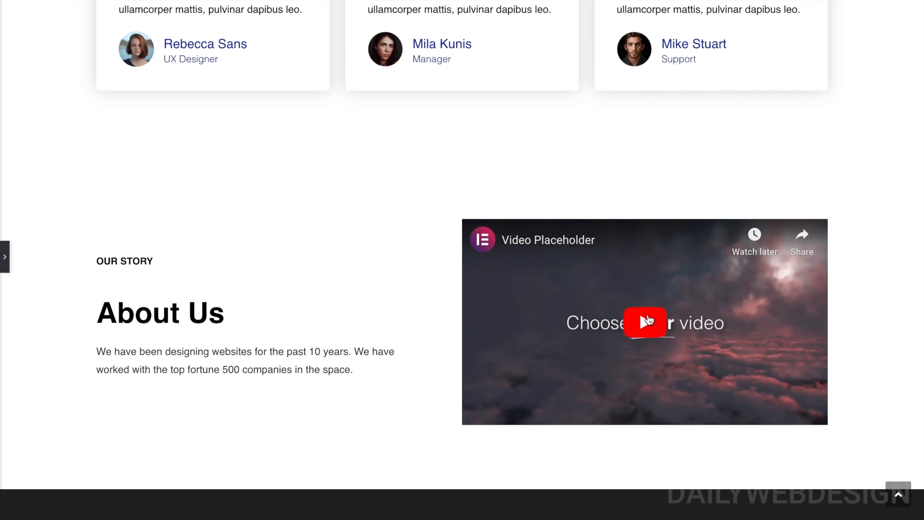
left_click(4, 256)
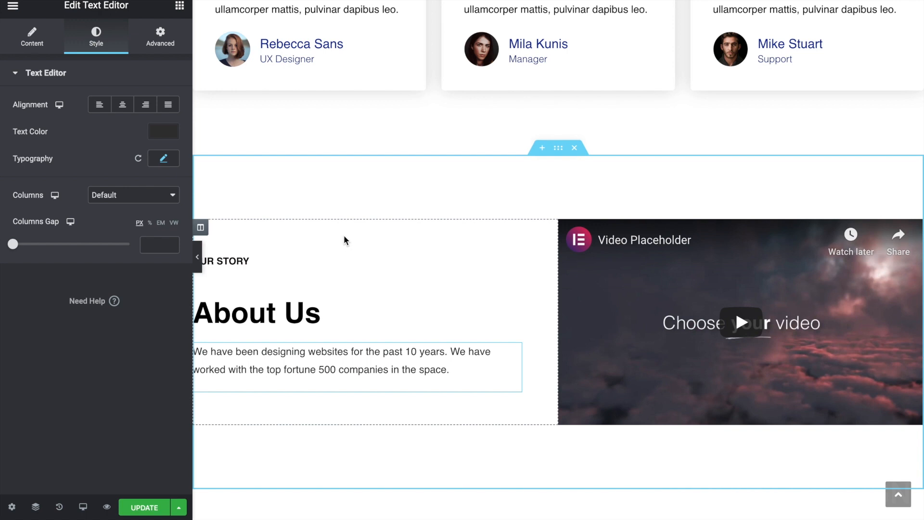
scroll(344, 236, "down", 3)
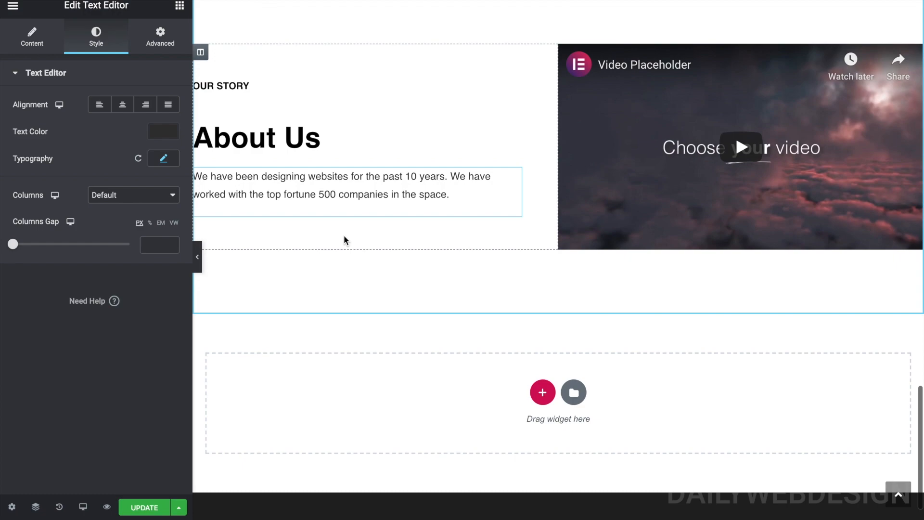
scroll(344, 235, "up", 4)
scroll(344, 236, "up", 14)
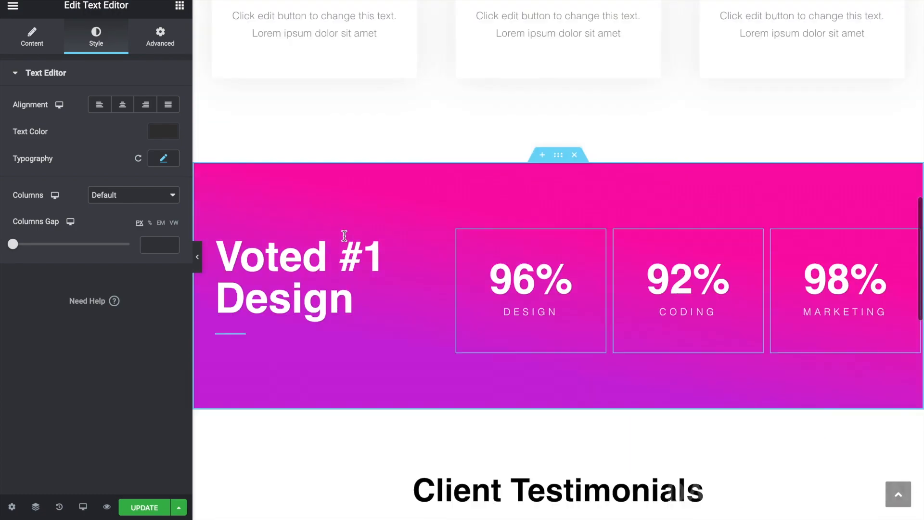
scroll(344, 236, "up", 9)
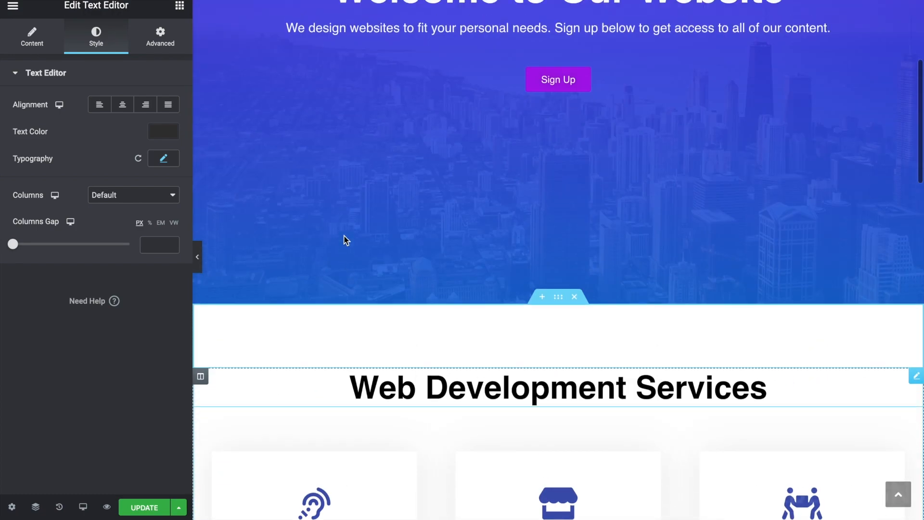
scroll(343, 239, "down", 20)
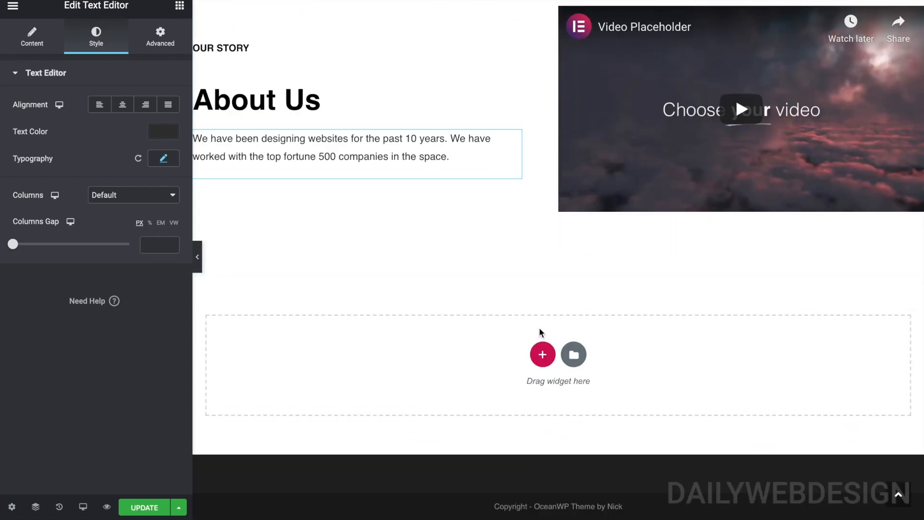
Browse the template library's blocks for a work showcase section to place below About Us.
left_click(574, 355)
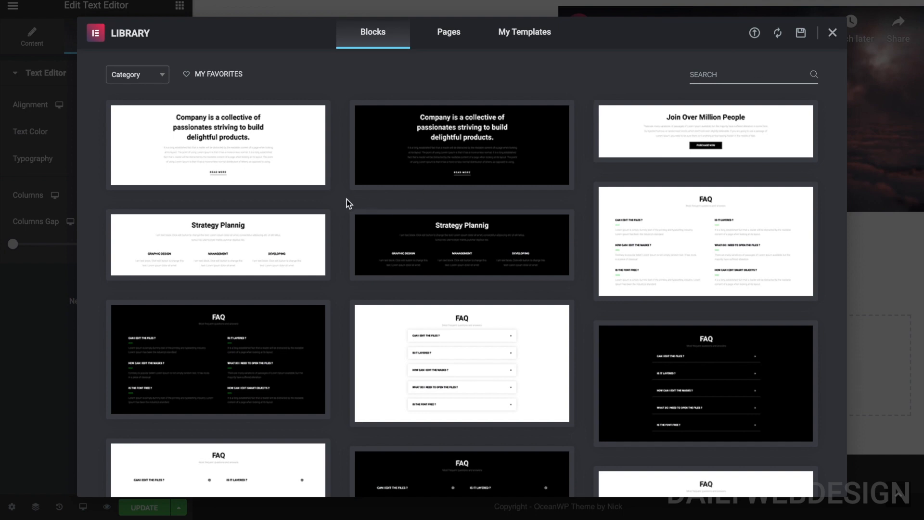
scroll(347, 199, "down", 15)
scroll(346, 203, "down", 15)
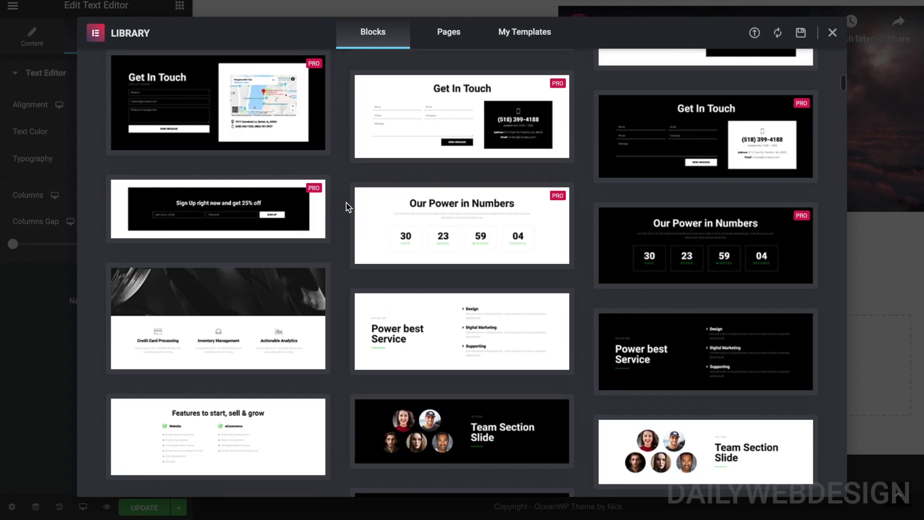
scroll(346, 203, "down", 4)
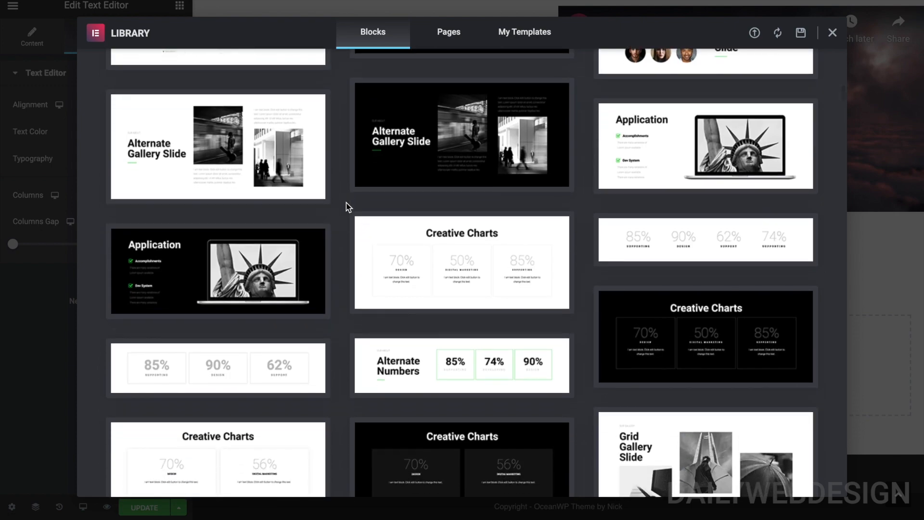
scroll(345, 203, "down", 3)
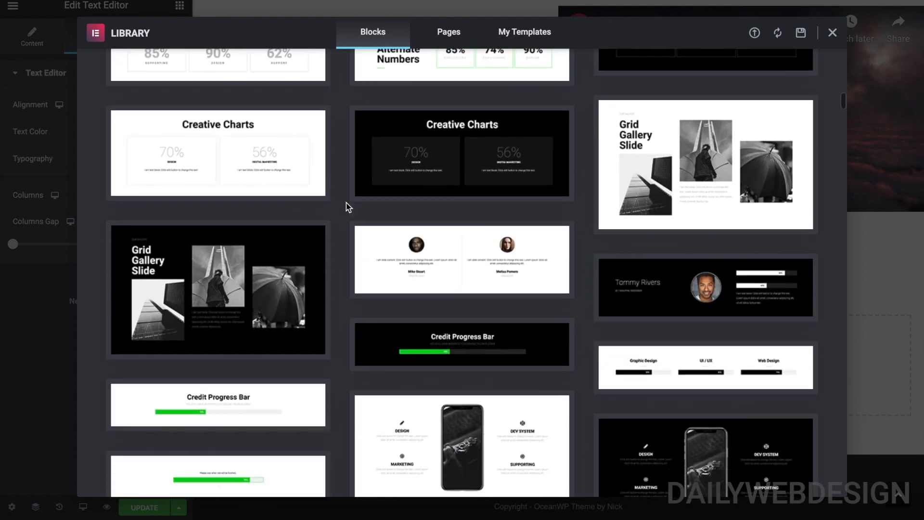
scroll(346, 203, "down", 3)
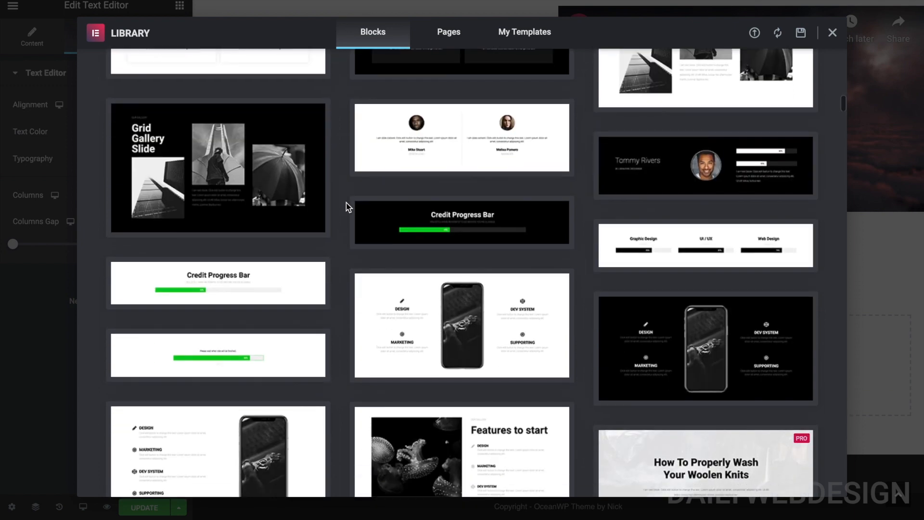
scroll(345, 203, "up", 2)
mouse_move(639, 124)
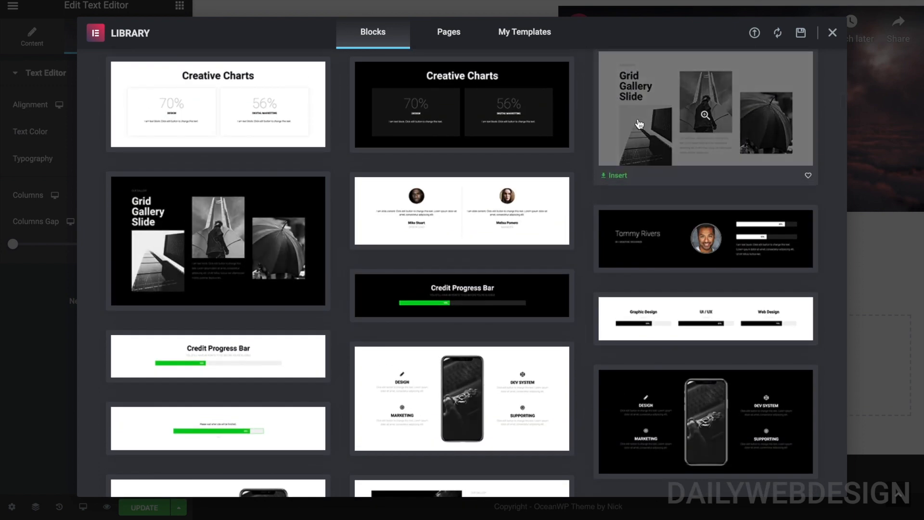
scroll(586, 179, "down", 4)
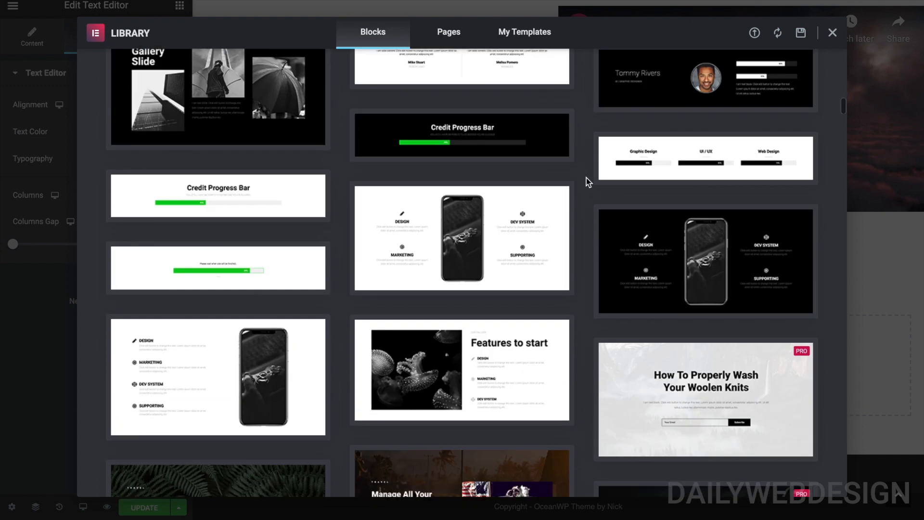
scroll(586, 179, "down", 10)
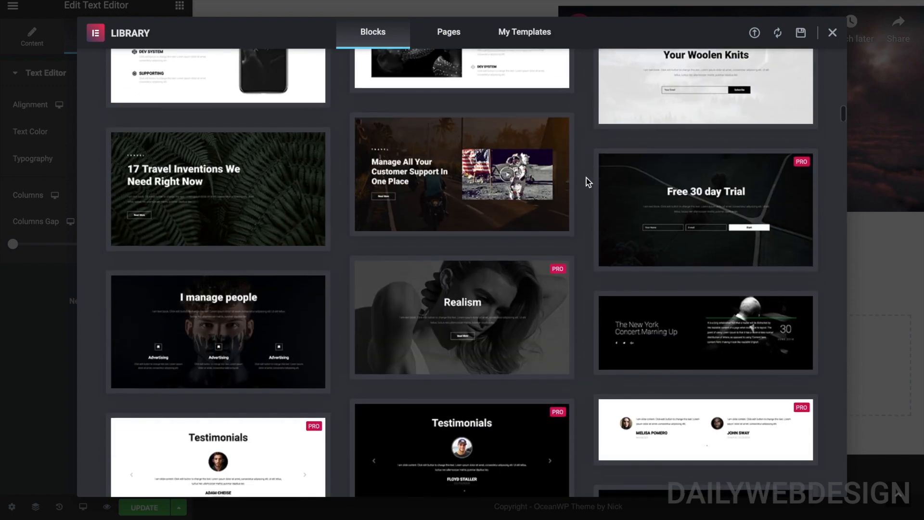
scroll(588, 182, "down", 10)
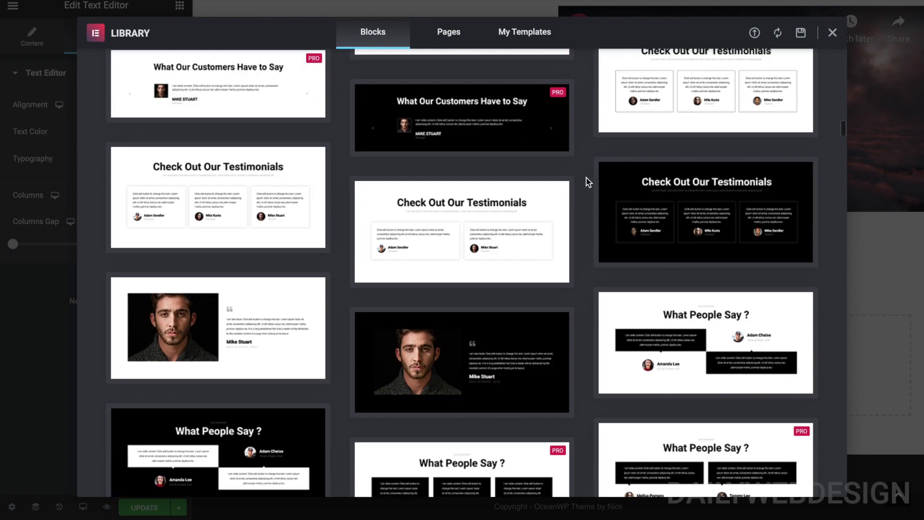
scroll(586, 178, "down", 9)
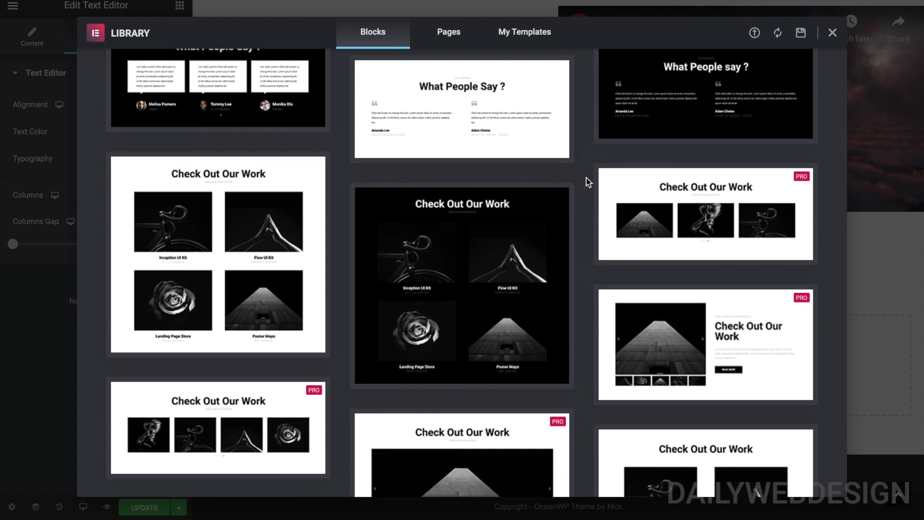
scroll(586, 177, "down", 2)
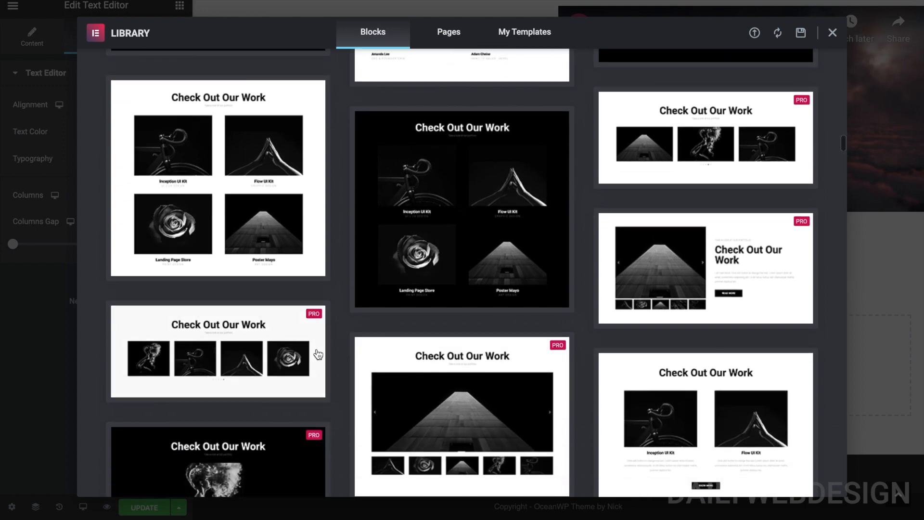
mouse_move(291, 355)
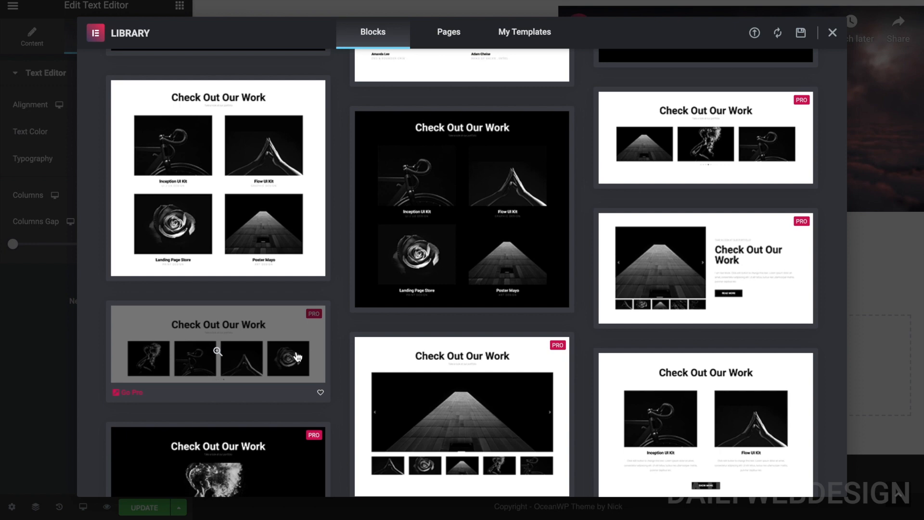
scroll(342, 352, "down", 2)
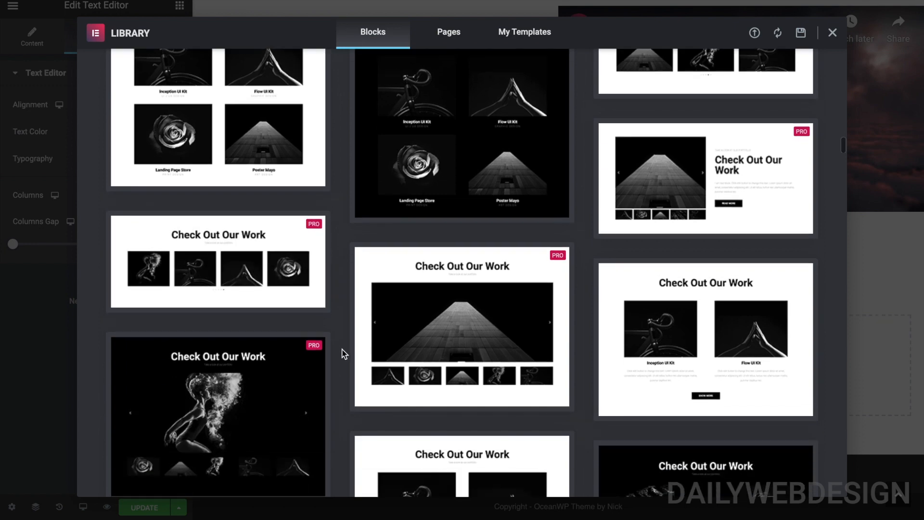
scroll(344, 354, "up", 1)
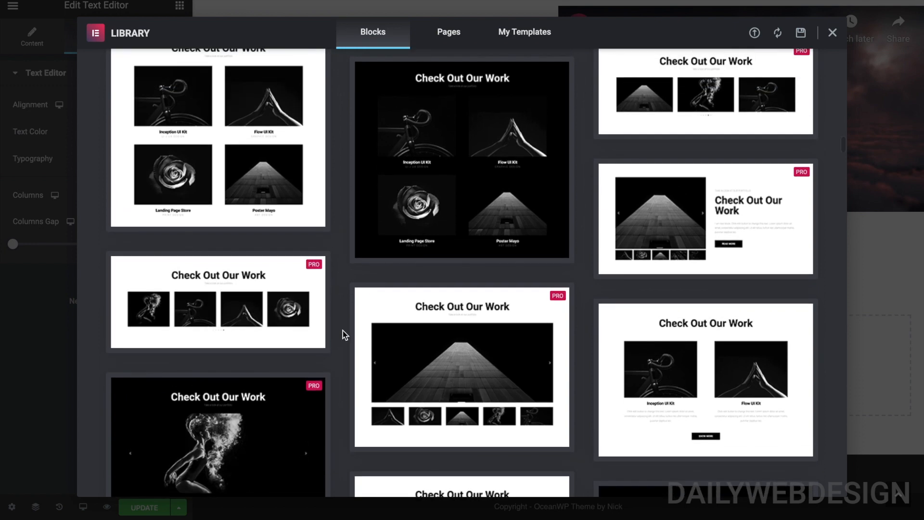
scroll(341, 308, "down", 3)
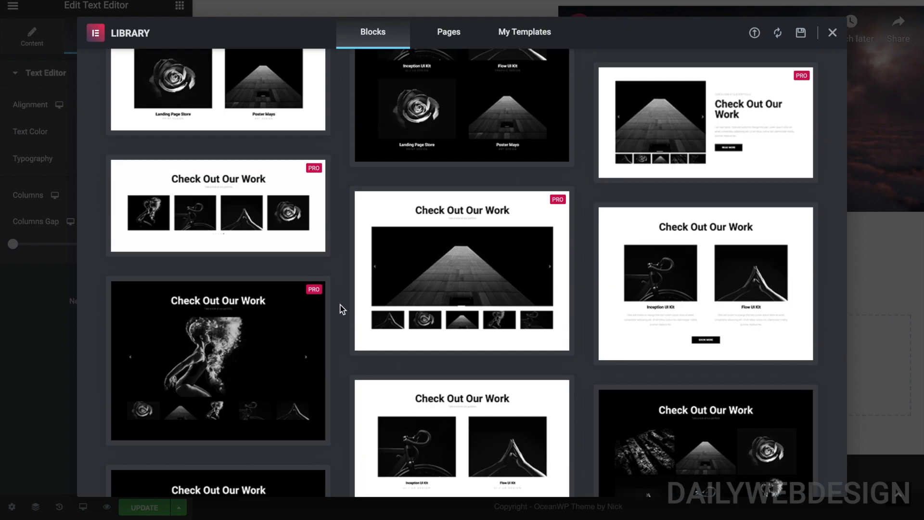
scroll(342, 309, "down", 8)
scroll(342, 308, "down", 4)
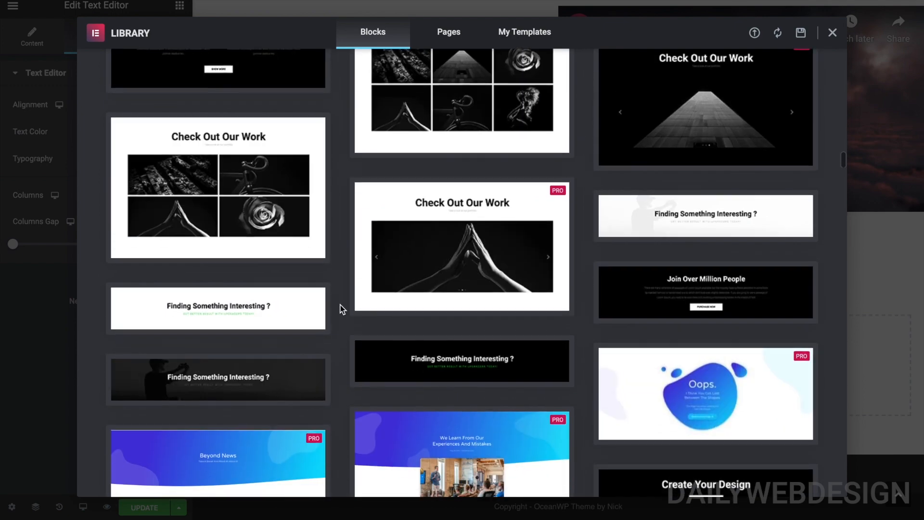
Insert the white "Check Out Our Work" block with the gallery of two rows of three images below the About Us section.
scroll(341, 309, "up", 2)
mouse_move(455, 161)
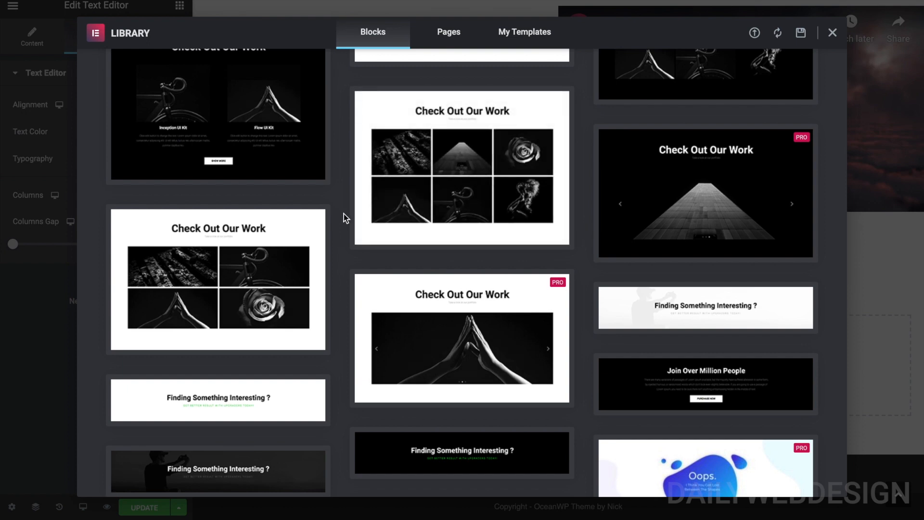
left_click(437, 162)
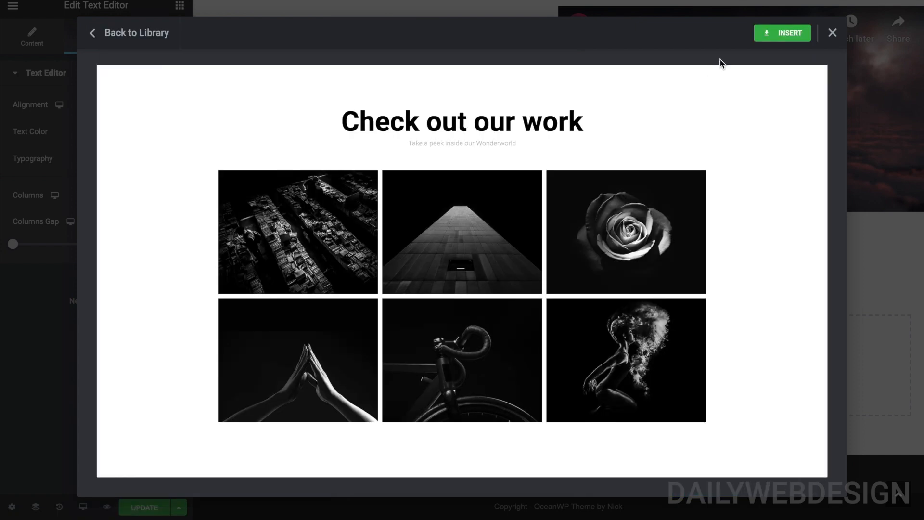
left_click(770, 34)
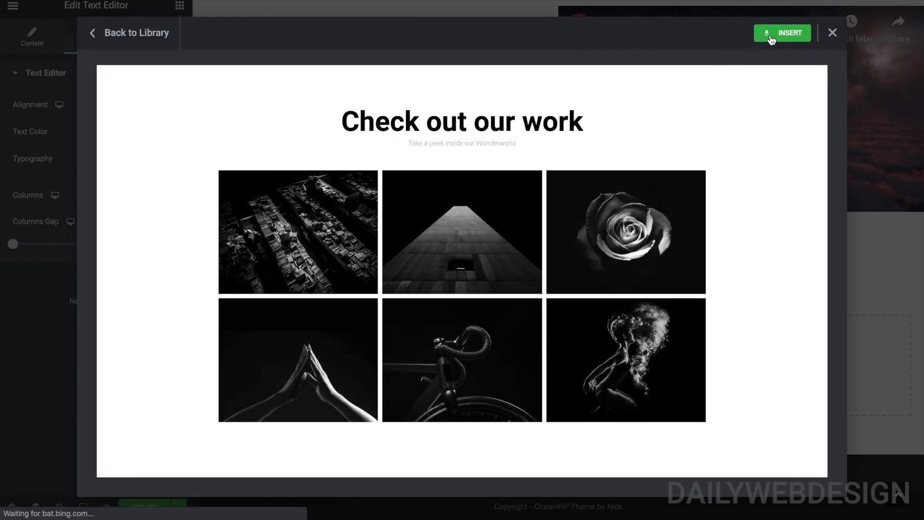
scroll(694, 241, "down", 4)
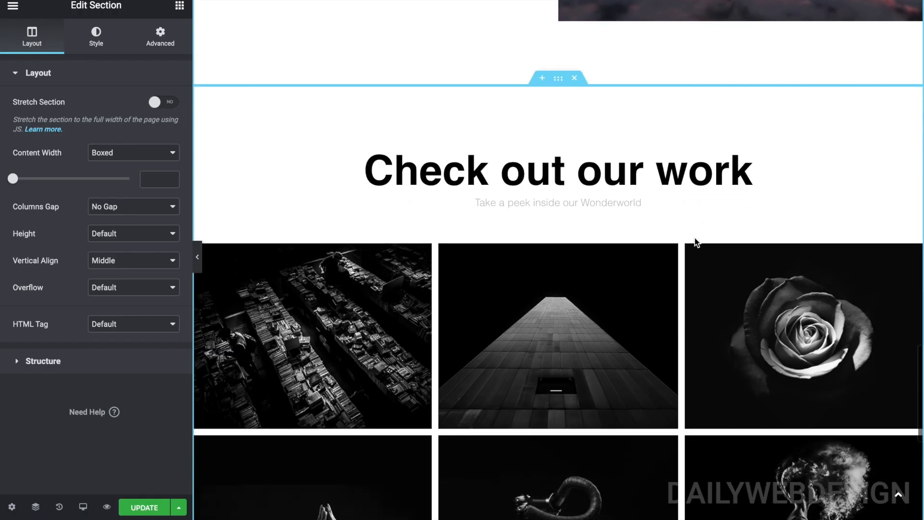
triple_click(659, 186)
scroll(659, 185, "up", 5)
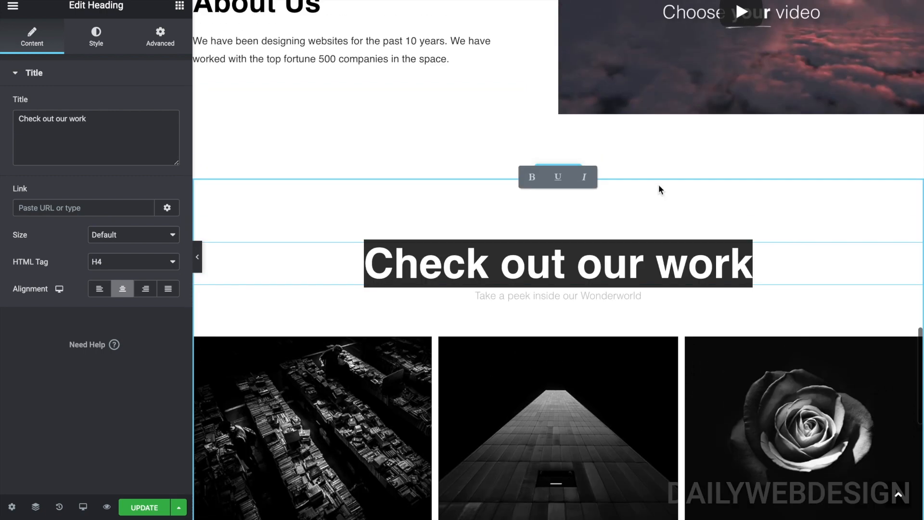
scroll(658, 185, "down", 4)
scroll(659, 185, "down", 1)
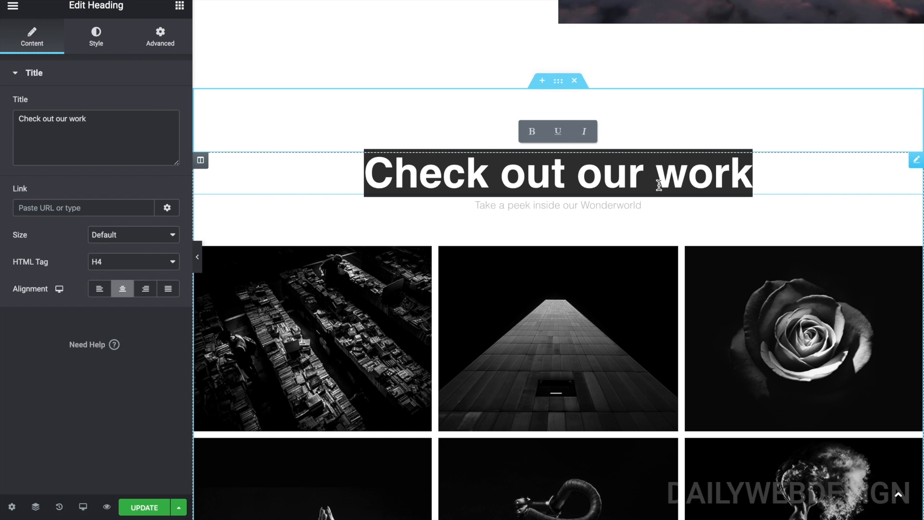
Replace the subheading under "Check out our work" with "Stunning and beautiful Designs".
left_click(626, 205)
triple_click(625, 206)
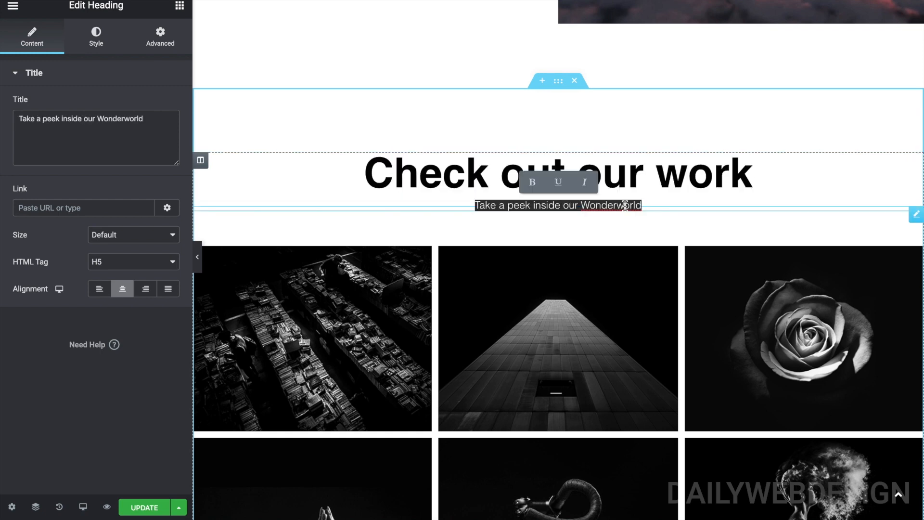
type("Stunning")
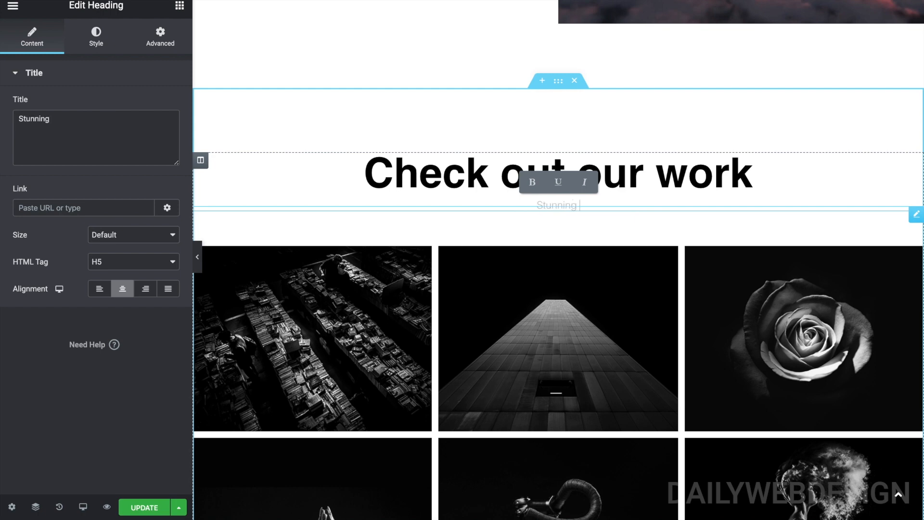
type(" and beautiful Designs")
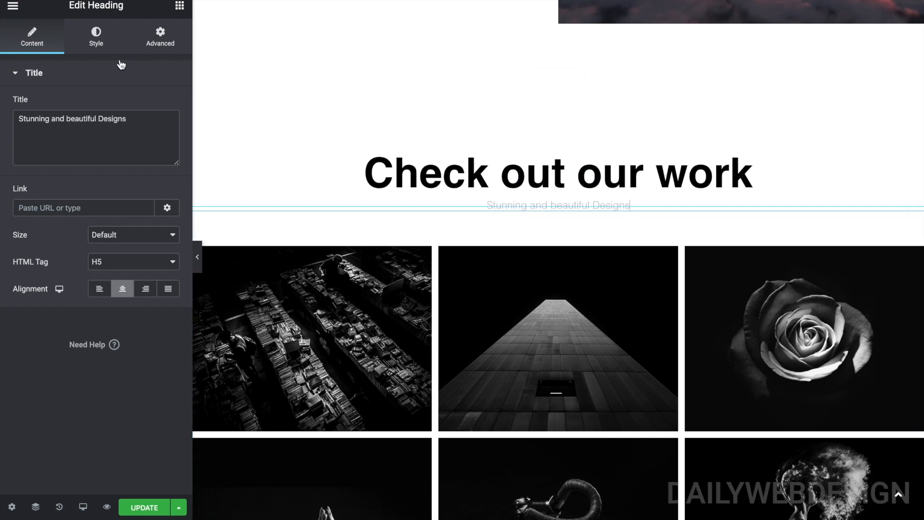
Set the text color of the "Stunning and beautiful Designs" subheading to a near-black shade.
left_click(99, 53)
left_click(159, 103)
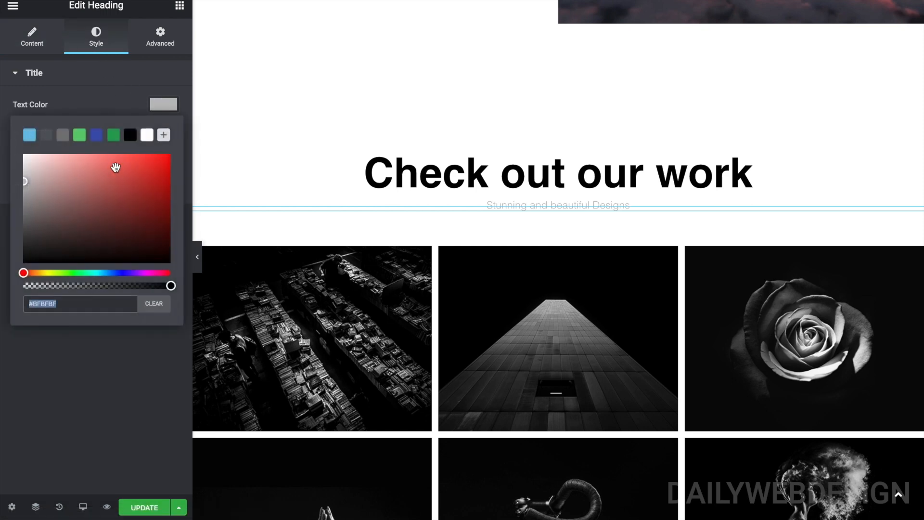
left_click(130, 140)
left_click_drag(107, 254, 150, 257)
left_click(114, 114)
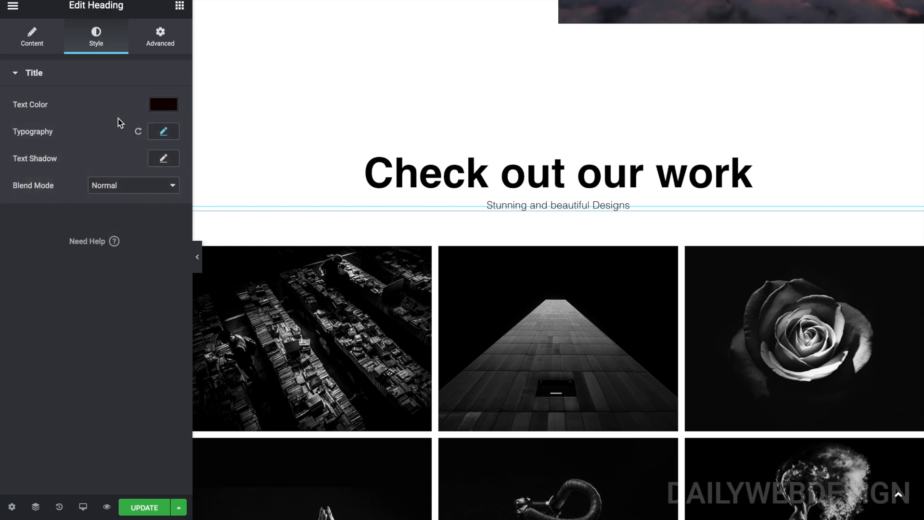
Set the font weight of the "Stunning and beautiful Designs" subheading to 400.
left_click(164, 133)
left_click(120, 243)
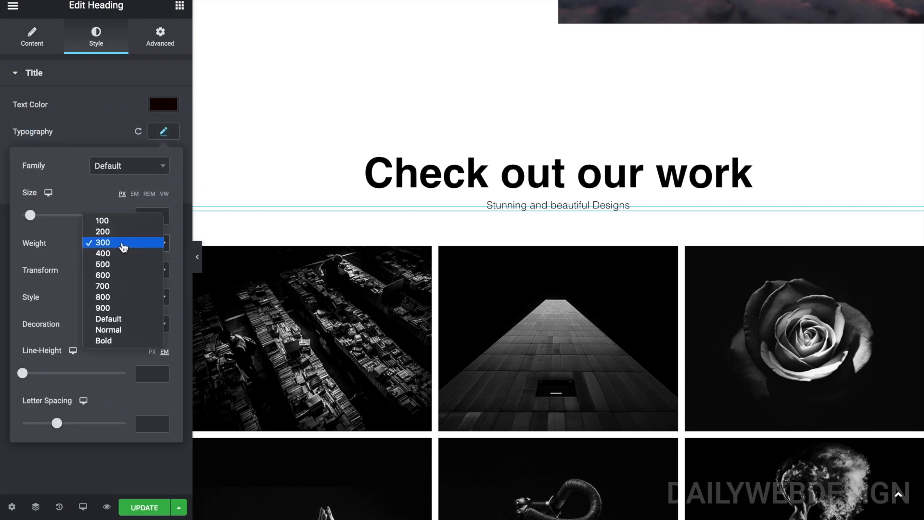
left_click(120, 254)
left_click(330, 158)
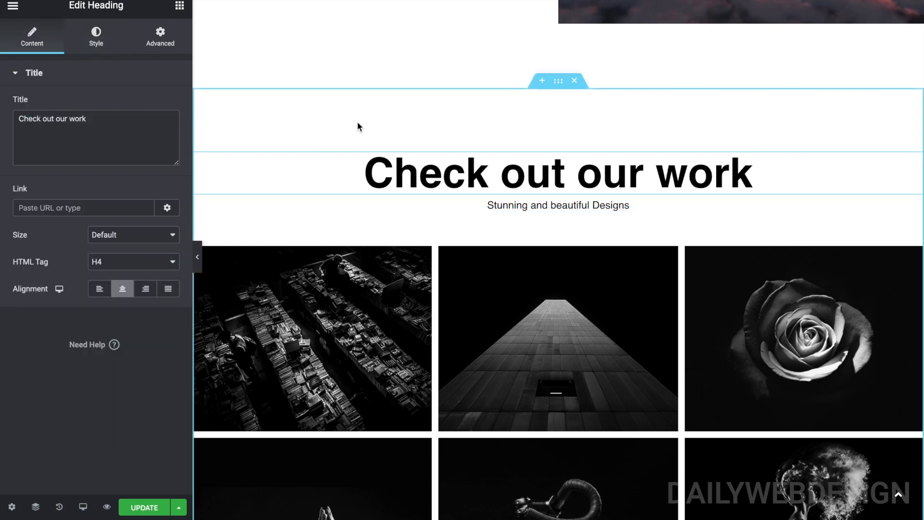
Reset the image gallery in the "Check out our work" section, deleting all its placeholder images, and close the open image preview.
scroll(389, 183, "down", 2)
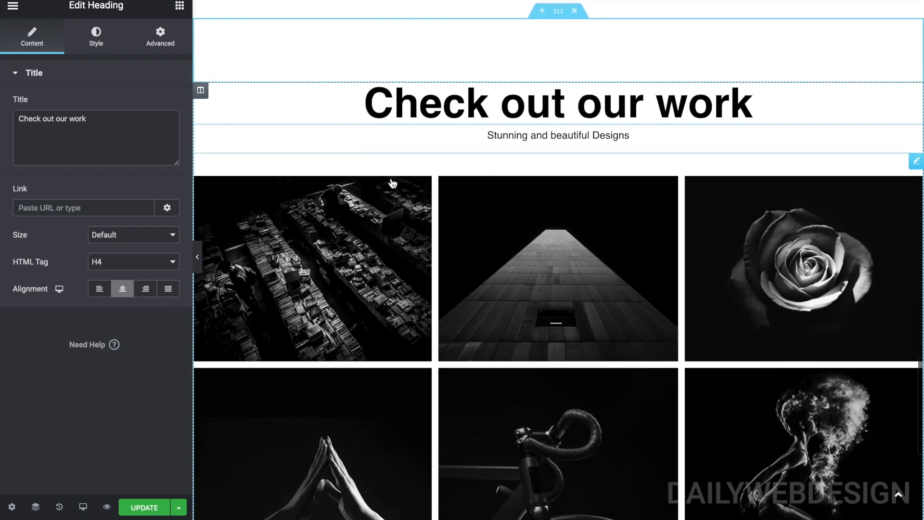
scroll(404, 116, "down", 3)
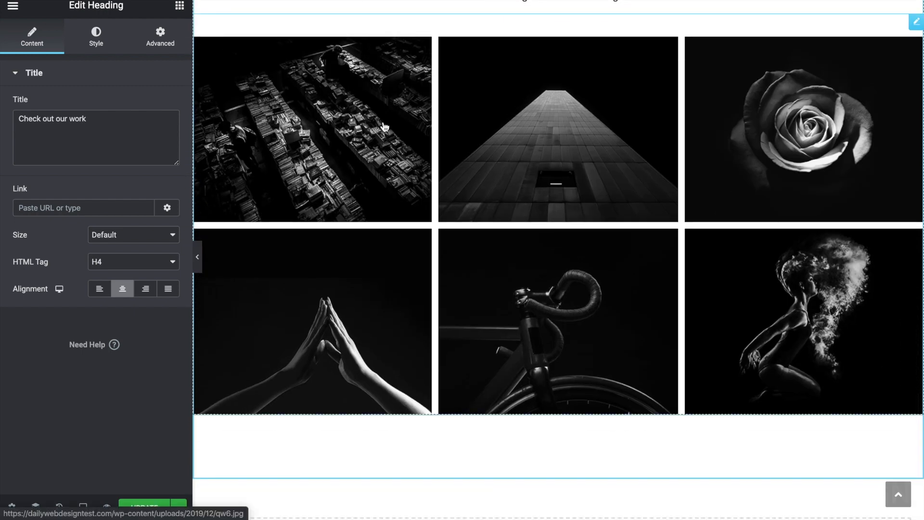
left_click(384, 123)
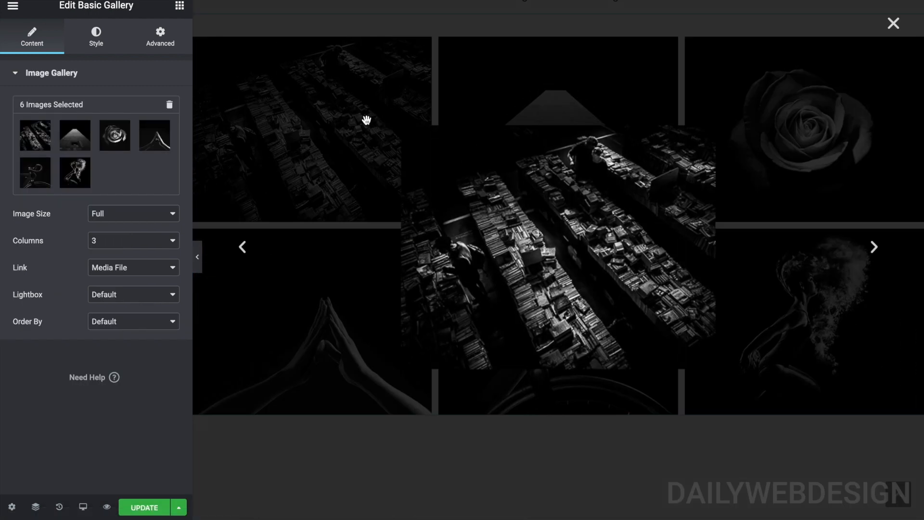
left_click(170, 105)
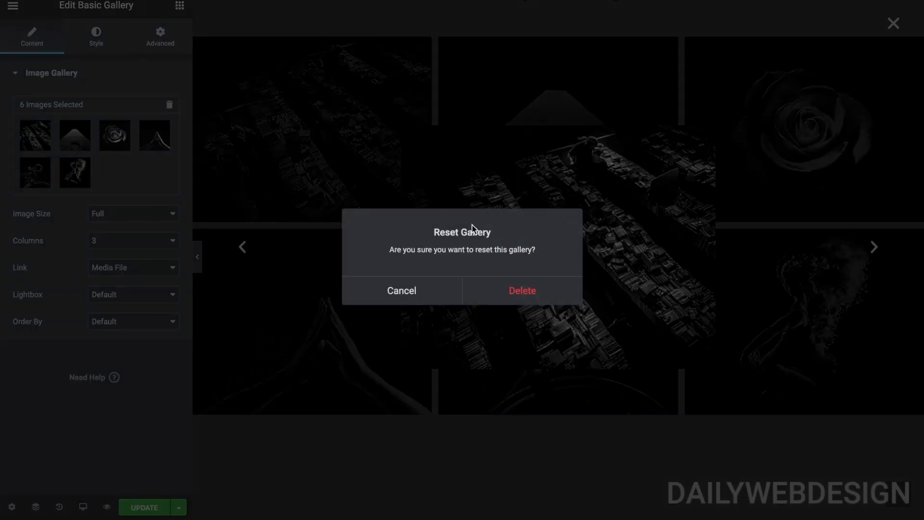
left_click(509, 290)
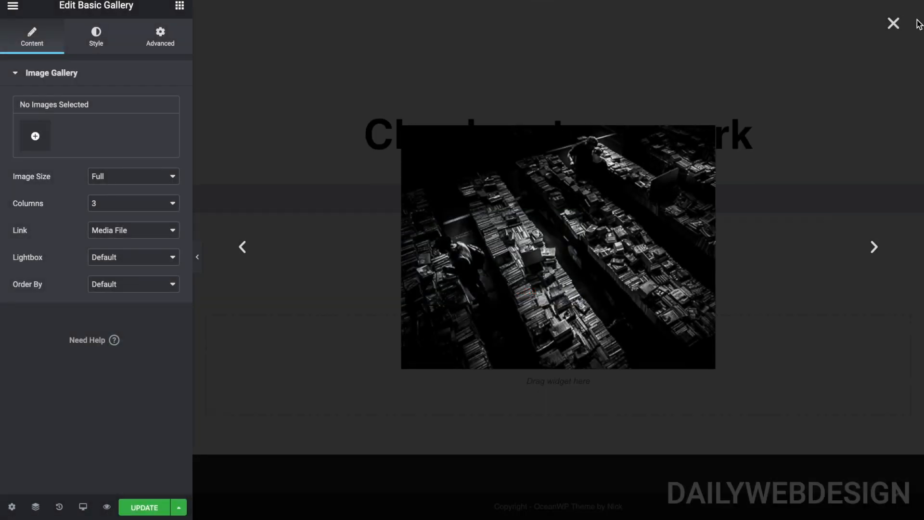
left_click(894, 24)
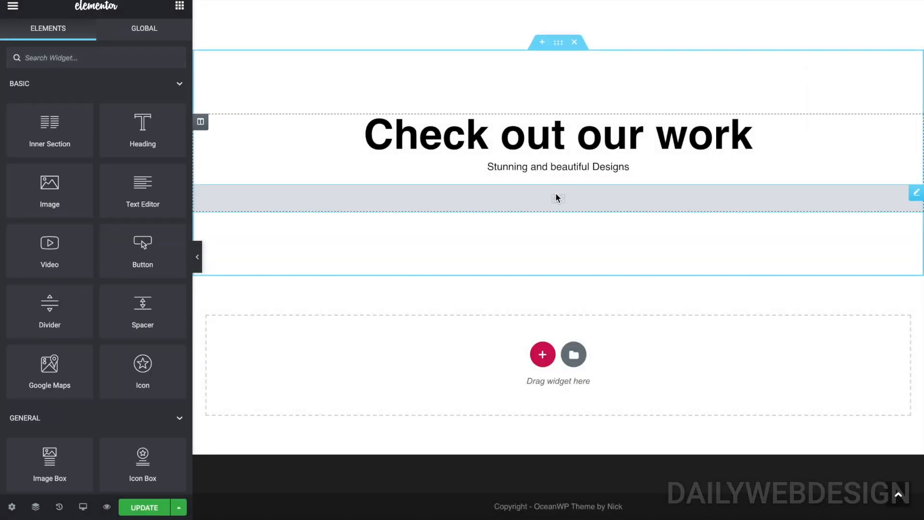
Upload the analytics dashboard, pink-lit iMac and desk workspace photos and insert them into the empty gallery under "Check out our work".
left_click(555, 194)
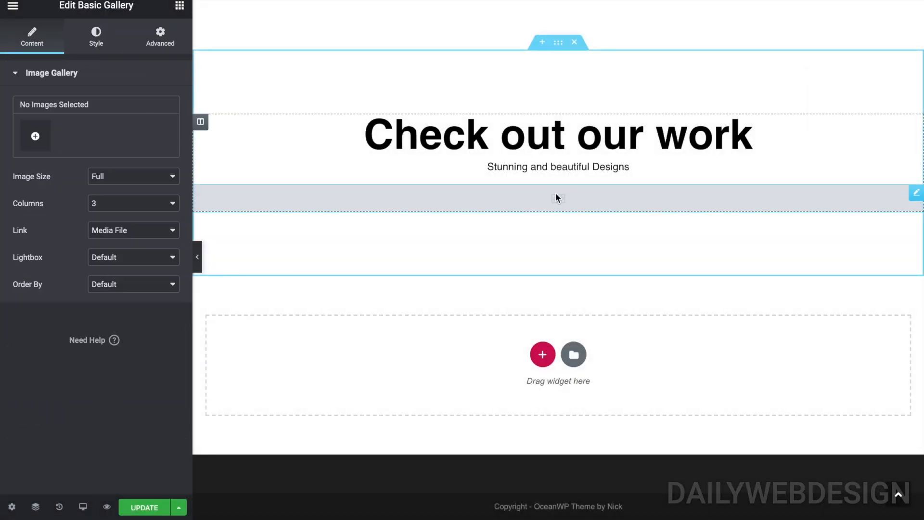
left_click(35, 136)
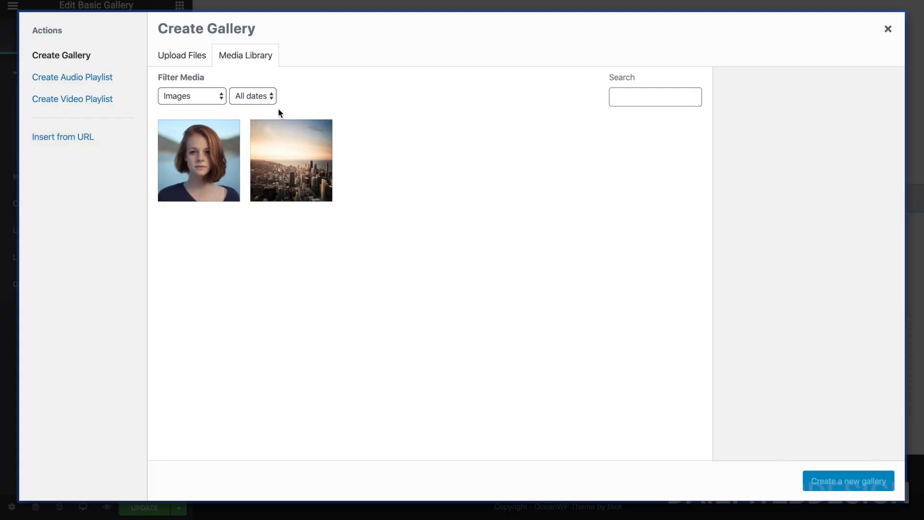
left_click(887, 29)
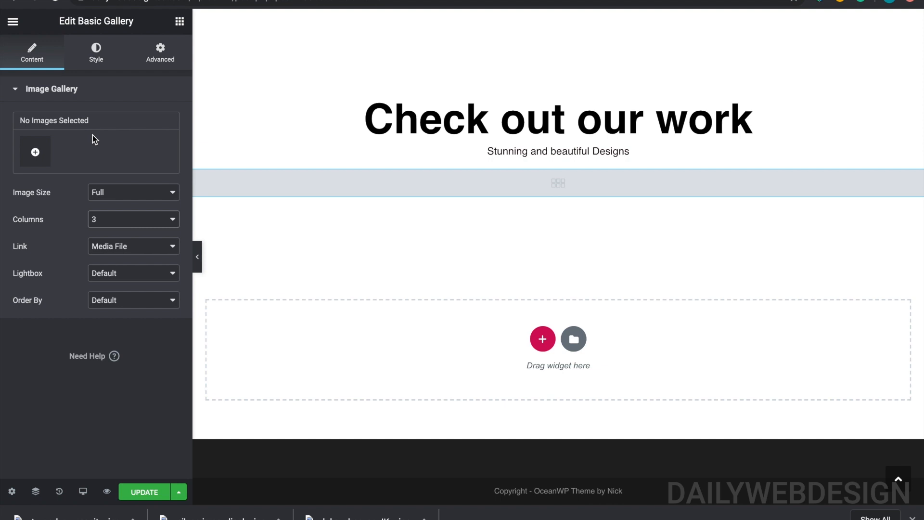
left_click(36, 152)
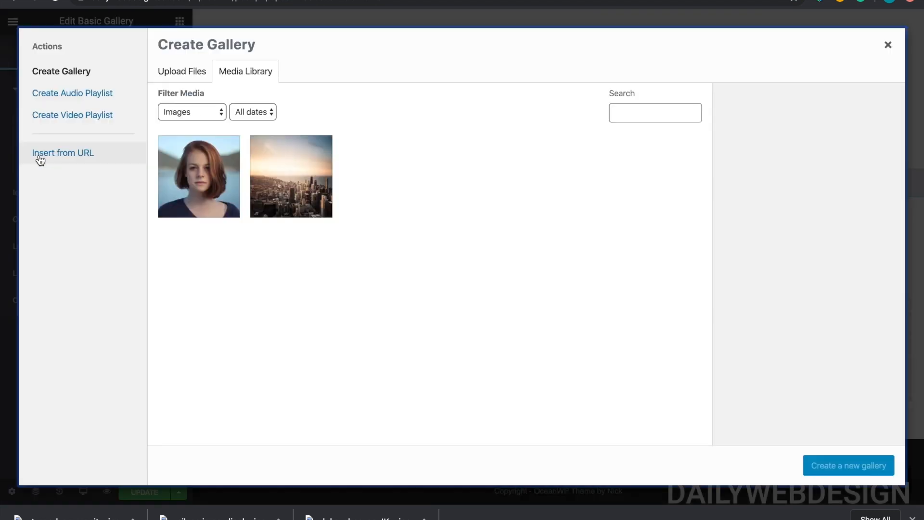
left_click(190, 73)
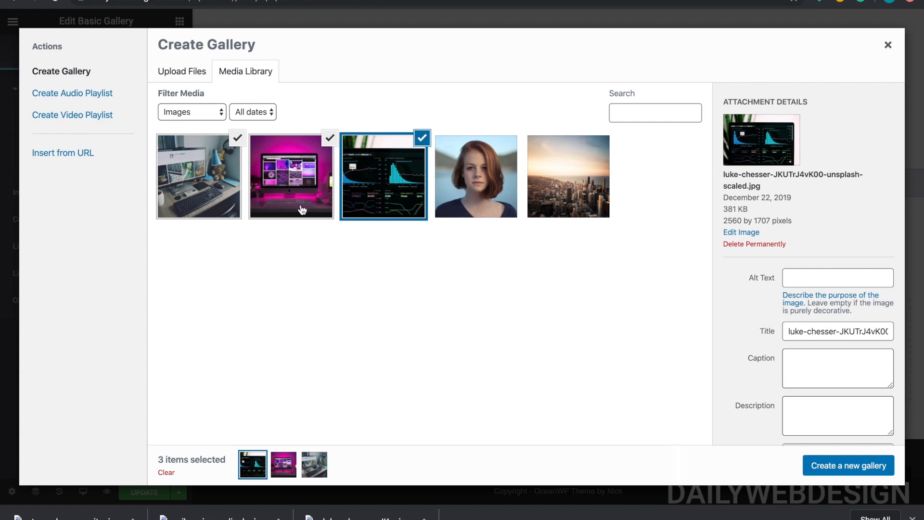
left_click(842, 469)
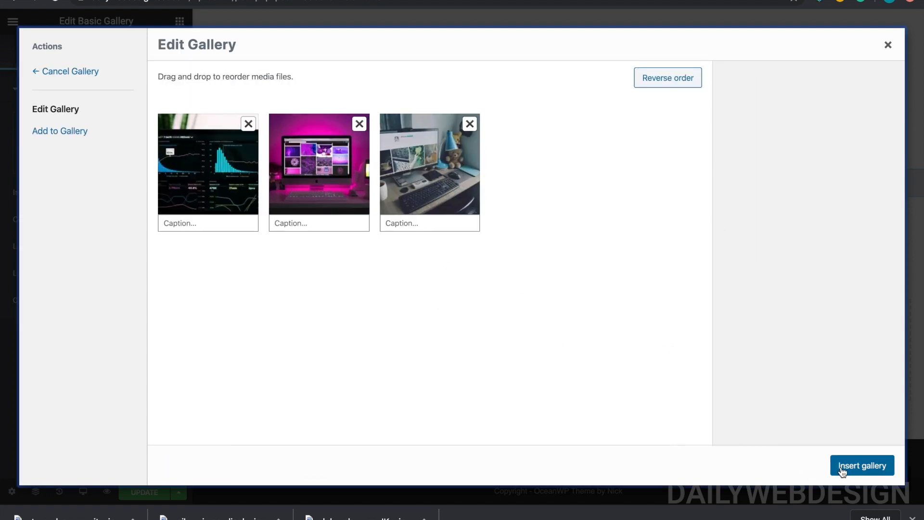
left_click(848, 468)
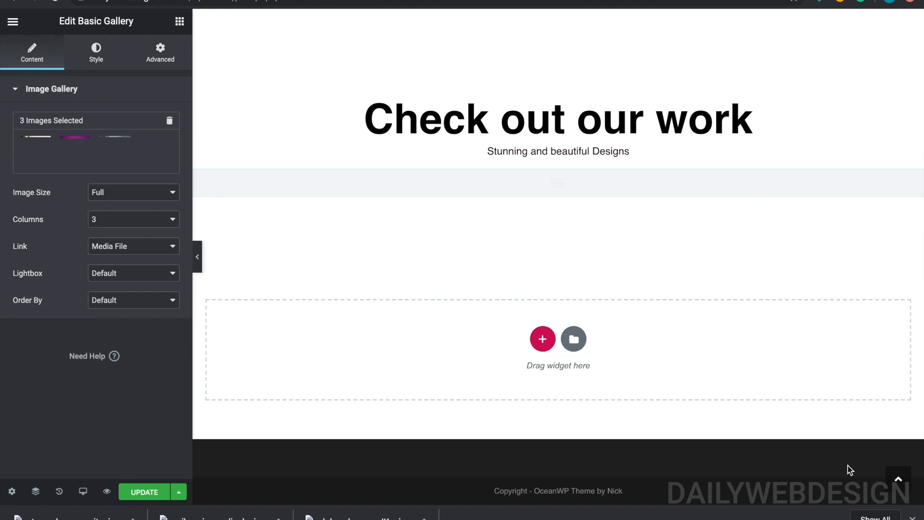
scroll(665, 261, "up", 2)
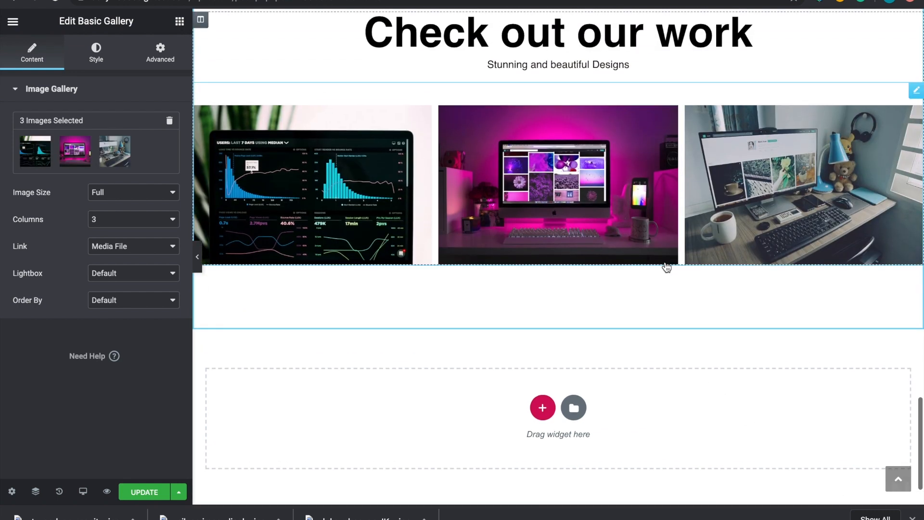
scroll(496, 170, "up", 1)
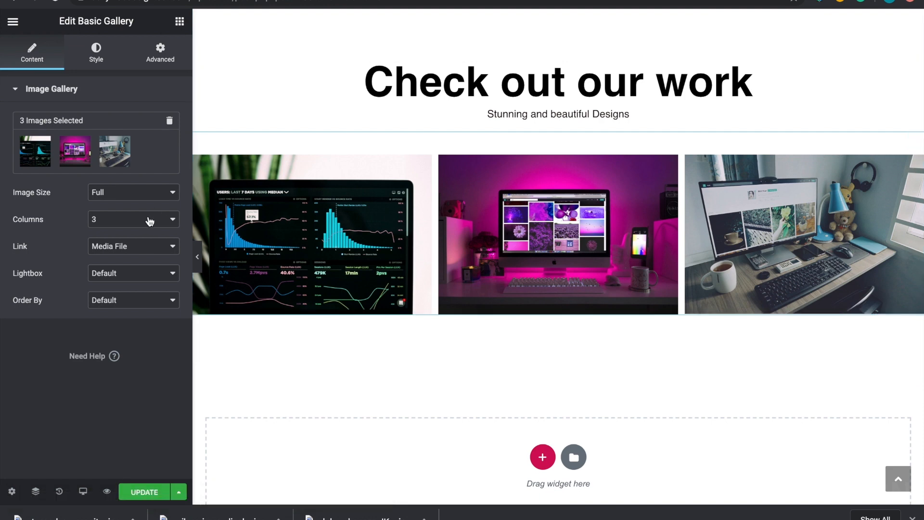
Try the image gallery in two-column and one-column layouts, and return it to 3 columns.
left_click(149, 220)
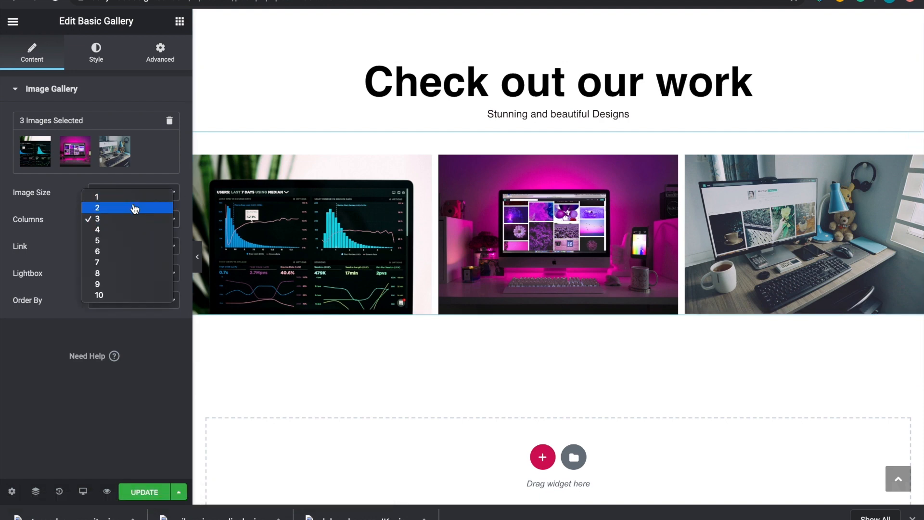
left_click(132, 207)
left_click(136, 220)
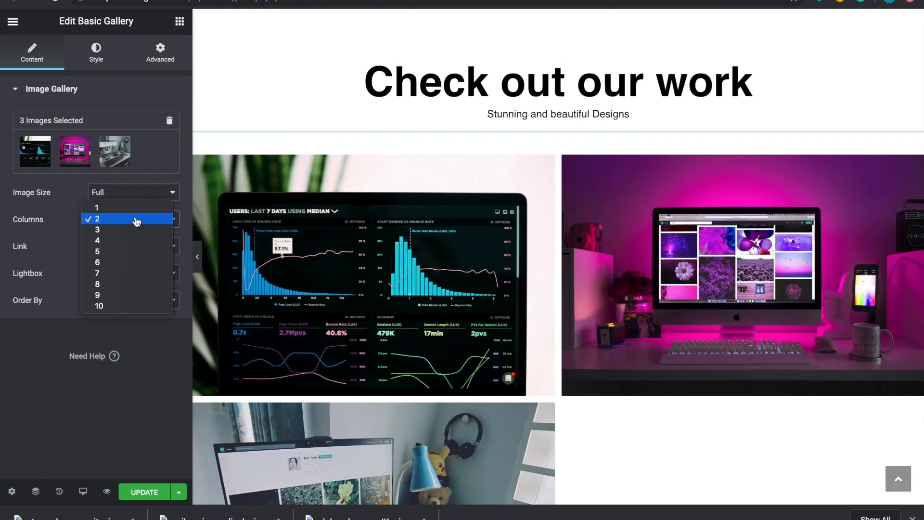
left_click(137, 213)
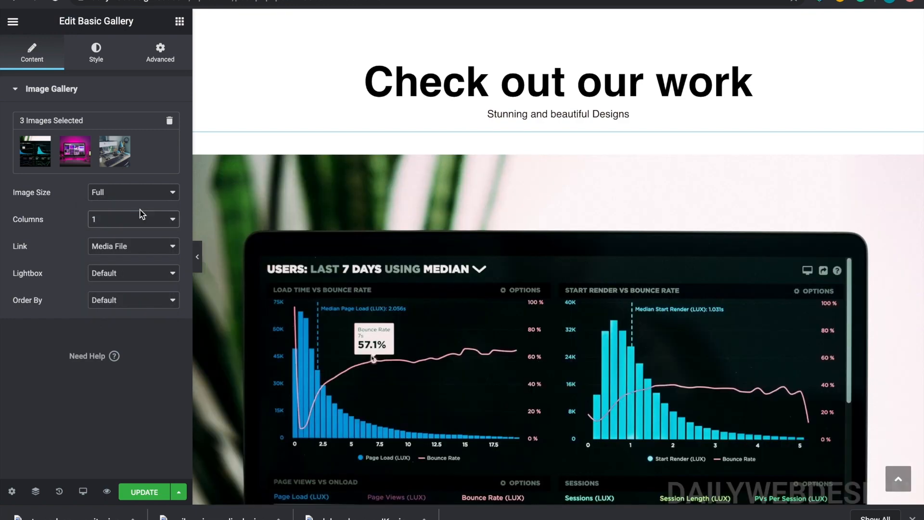
scroll(499, 315, "down", 15)
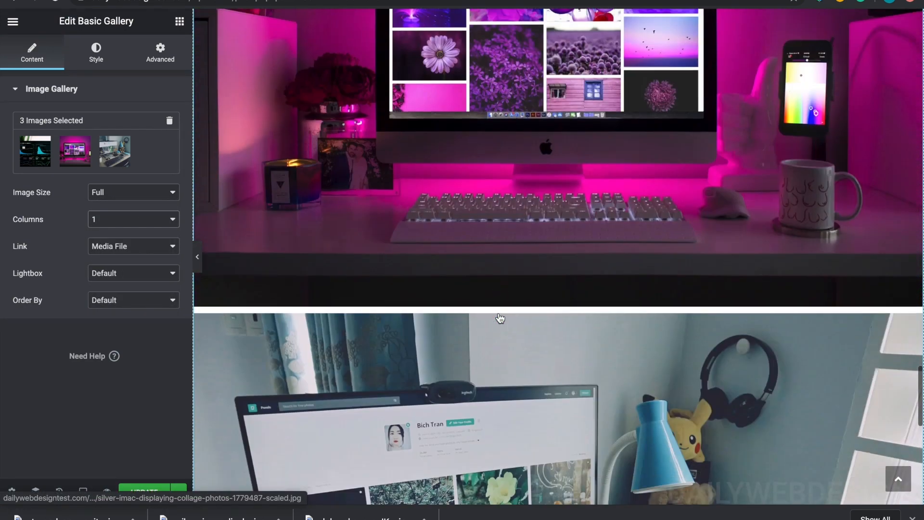
scroll(499, 318, "down", 5)
left_click(157, 223)
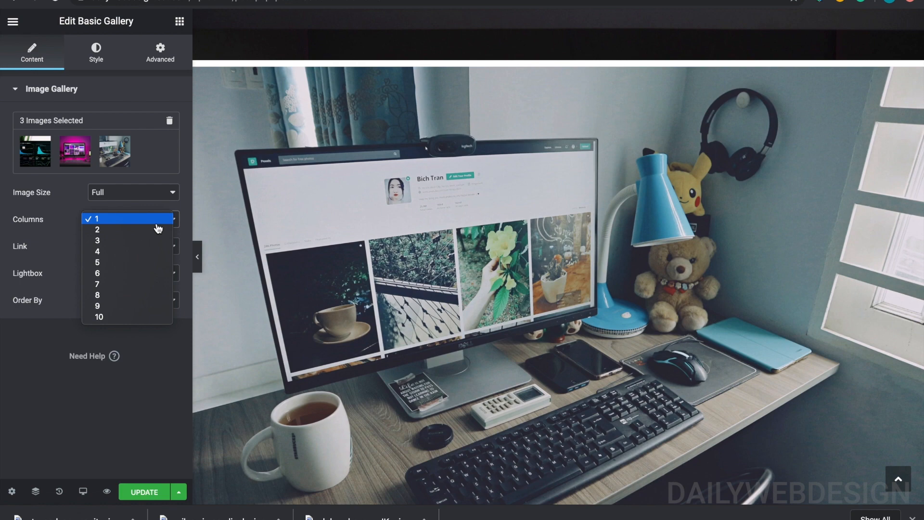
left_click(155, 231)
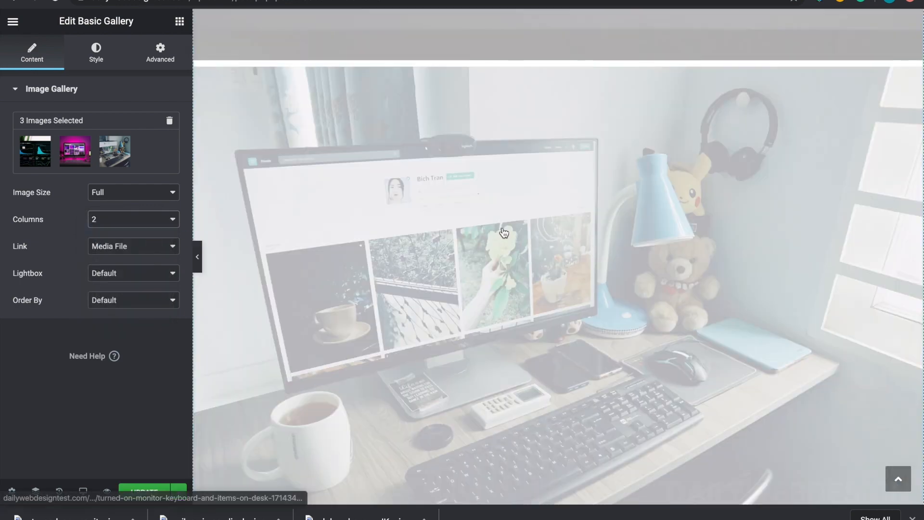
scroll(503, 232, "up", 8)
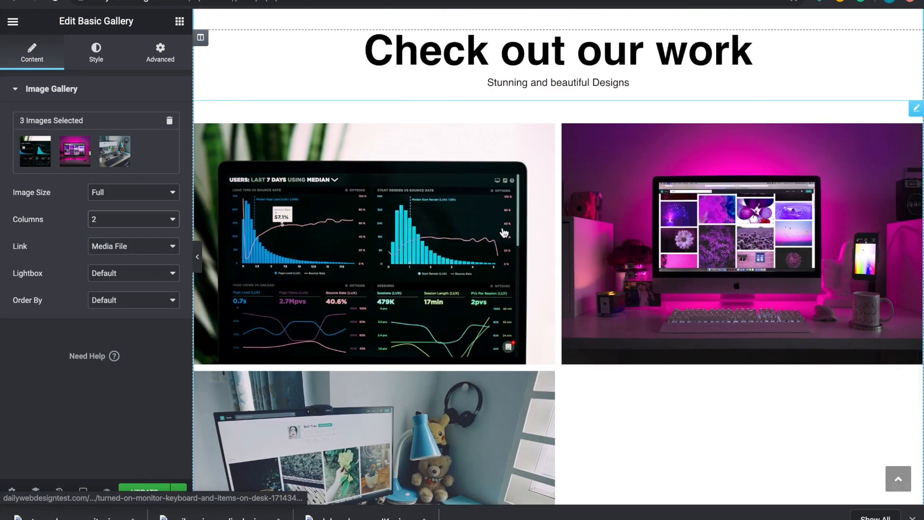
left_click(113, 221)
left_click(108, 228)
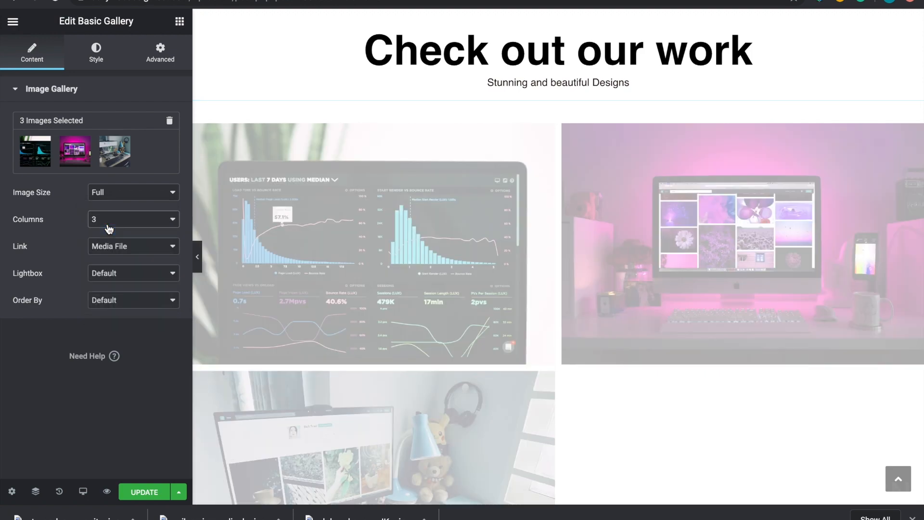
scroll(391, 205, "up", 3)
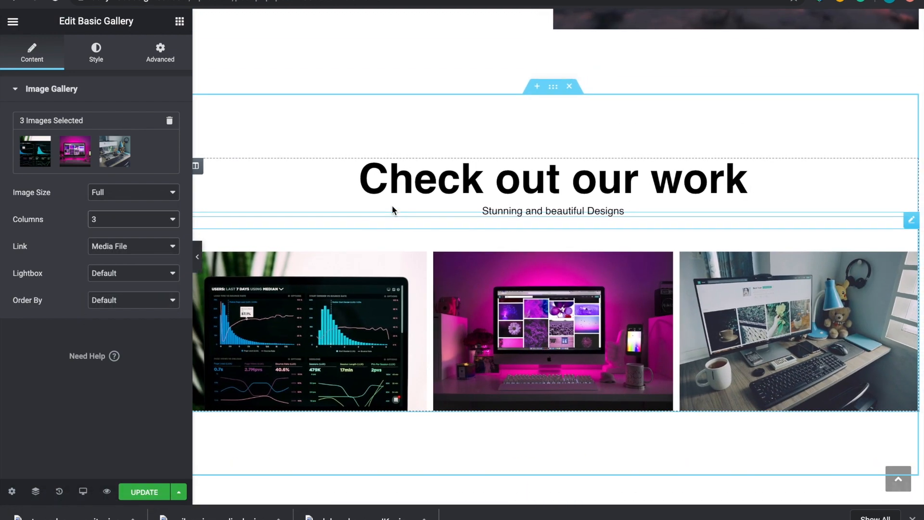
scroll(392, 207, "up", 3)
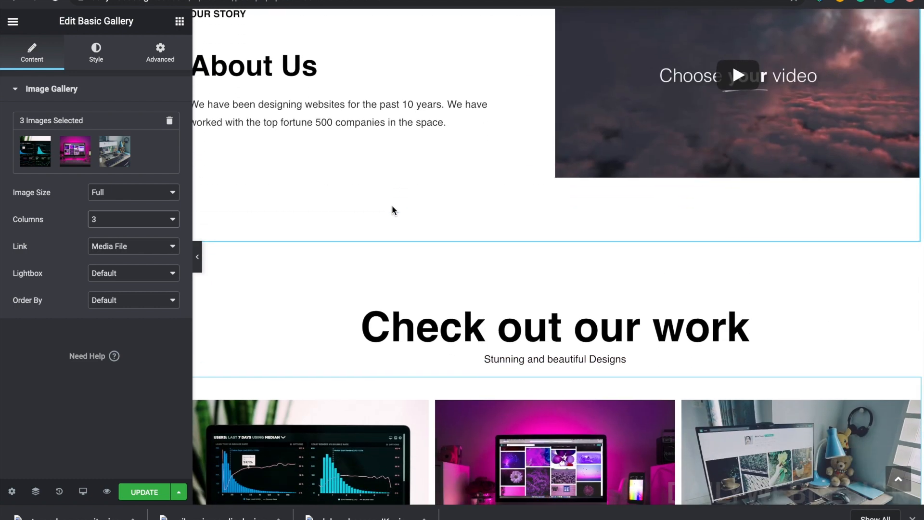
Examine the gallery's link options, image spacing and border styling, and its advanced margin, padding and effects settings.
left_click(132, 248)
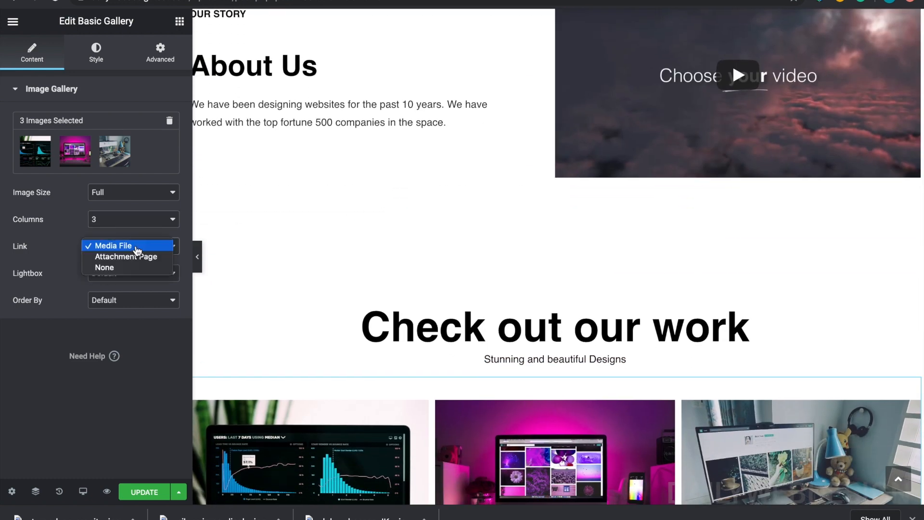
left_click(138, 248)
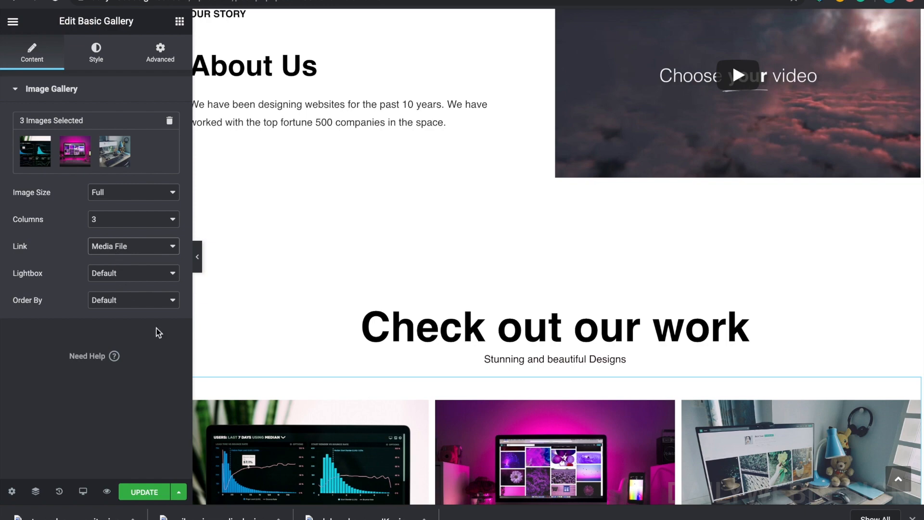
scroll(290, 353, "down", 4)
scroll(305, 253, "up", 1)
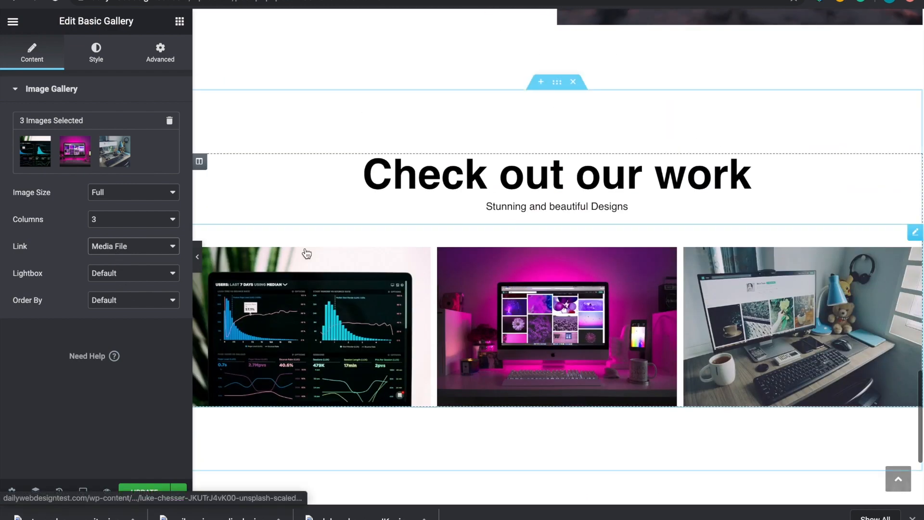
left_click(99, 52)
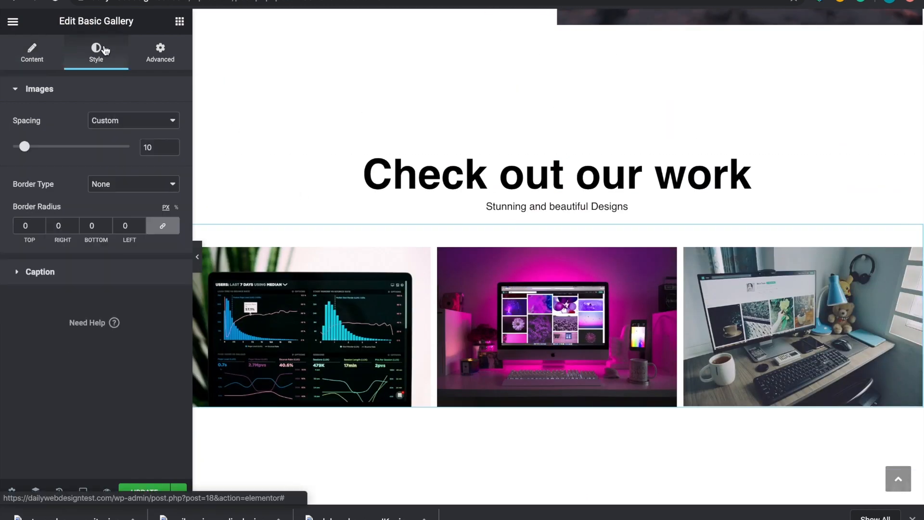
left_click(155, 61)
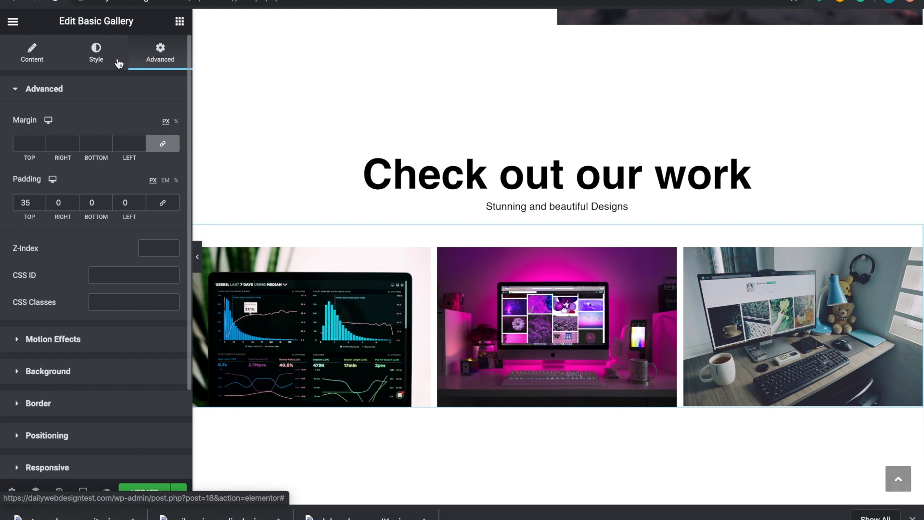
scroll(78, 420, "down", 3)
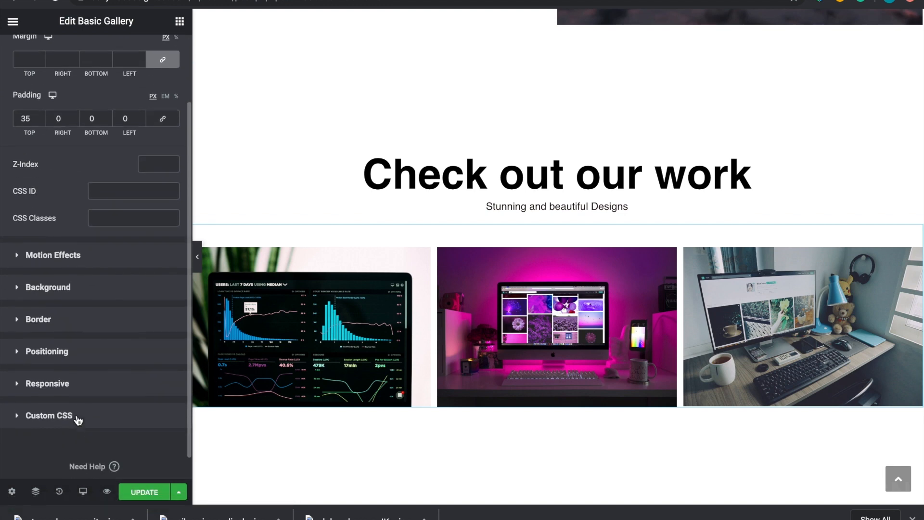
scroll(77, 416, "up", 3)
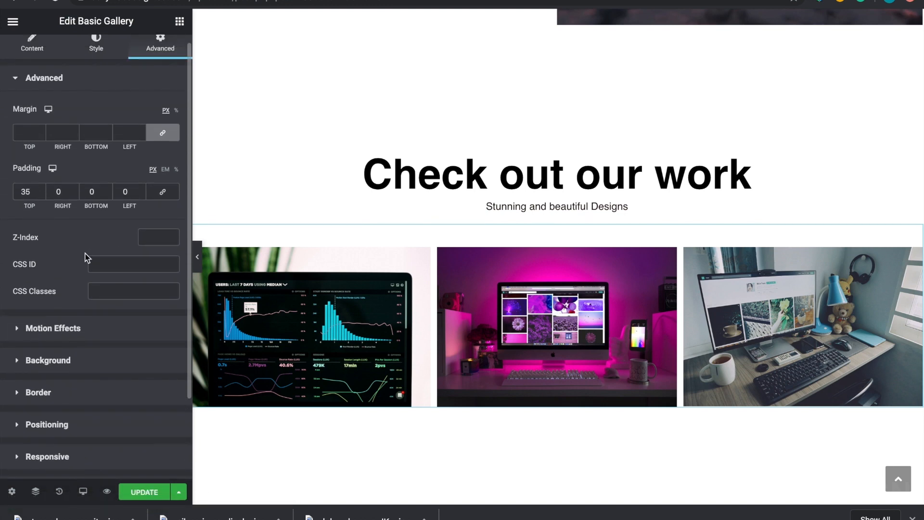
left_click(34, 44)
Review the homepage from the hero banner to the "Check out our work" gallery with the editing panel hidden, and restore the panel.
left_click(201, 265)
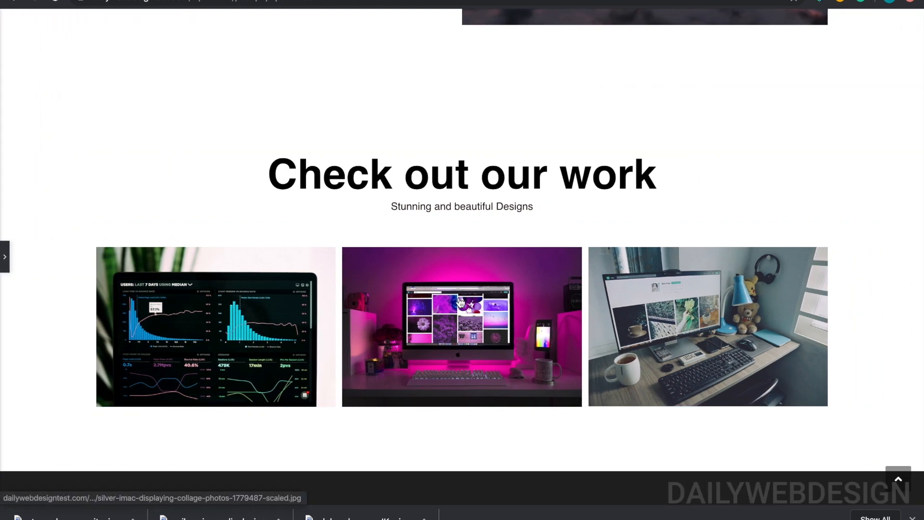
scroll(249, 153, "up", 20)
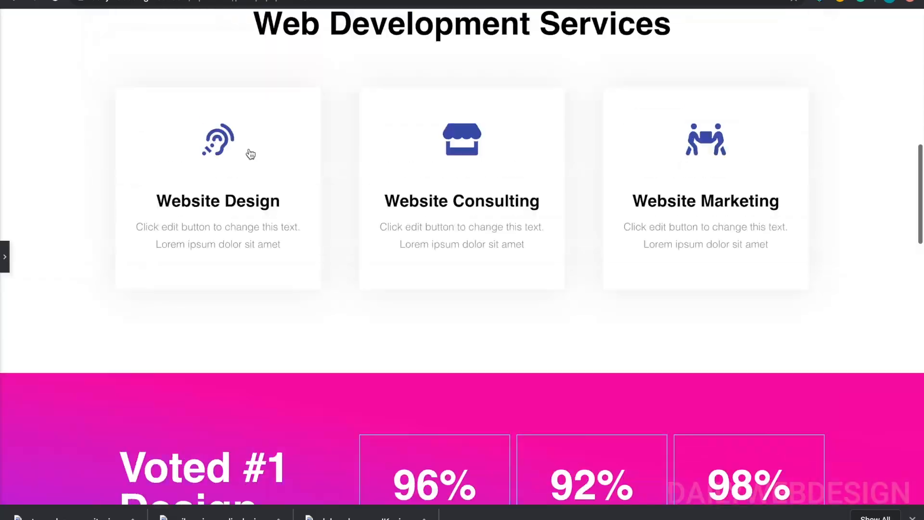
scroll(250, 152, "down", 10)
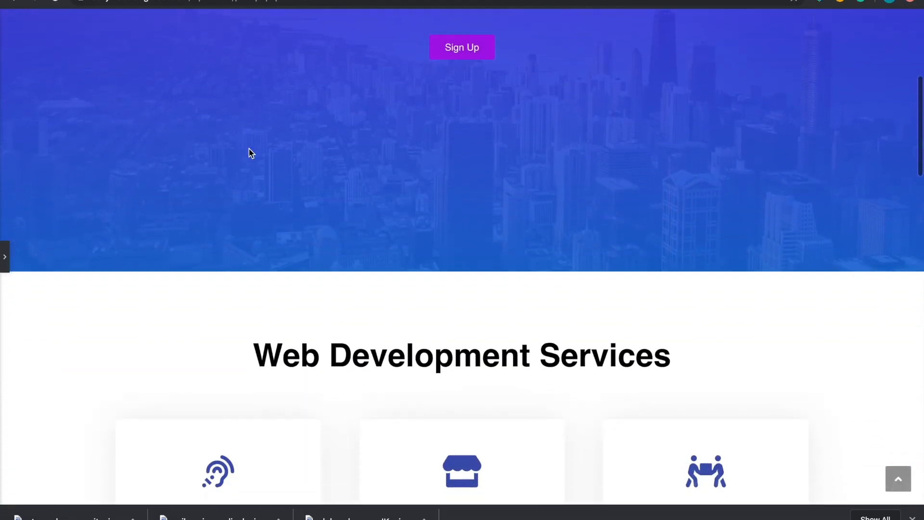
scroll(249, 153, "down", 8)
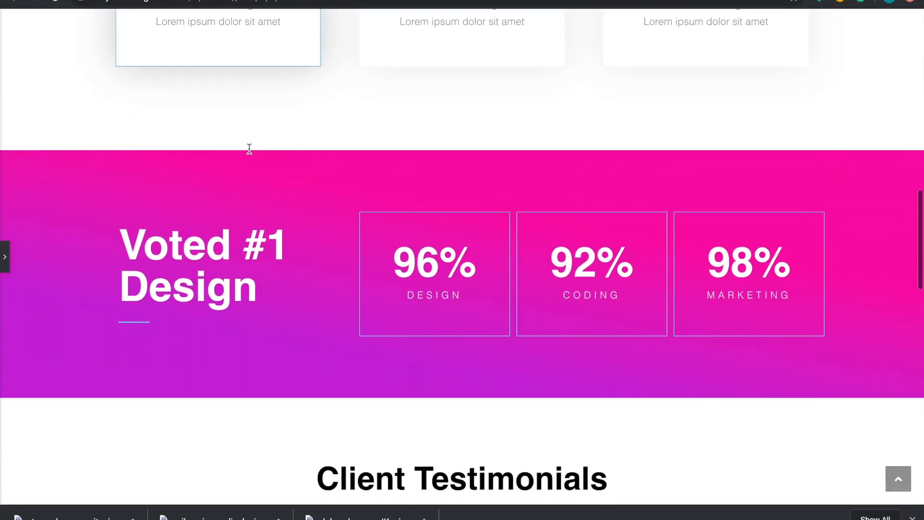
scroll(249, 153, "down", 10)
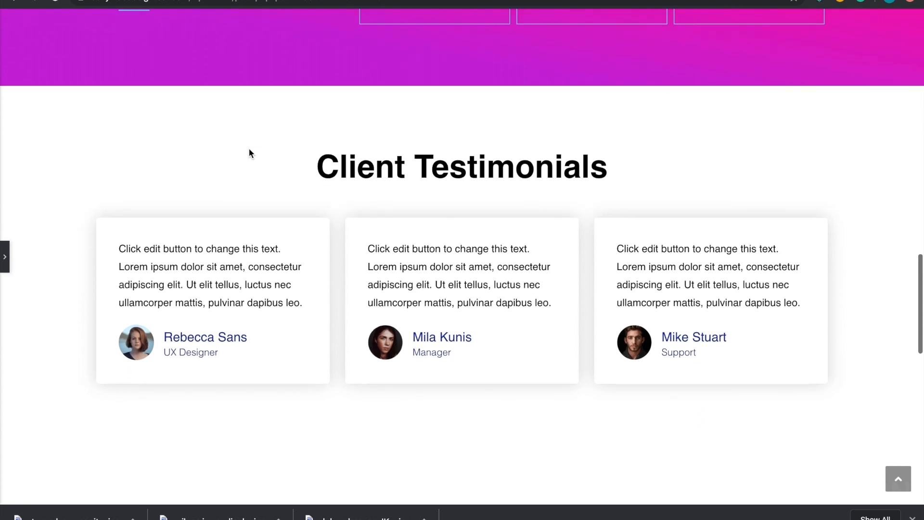
scroll(249, 153, "down", 7)
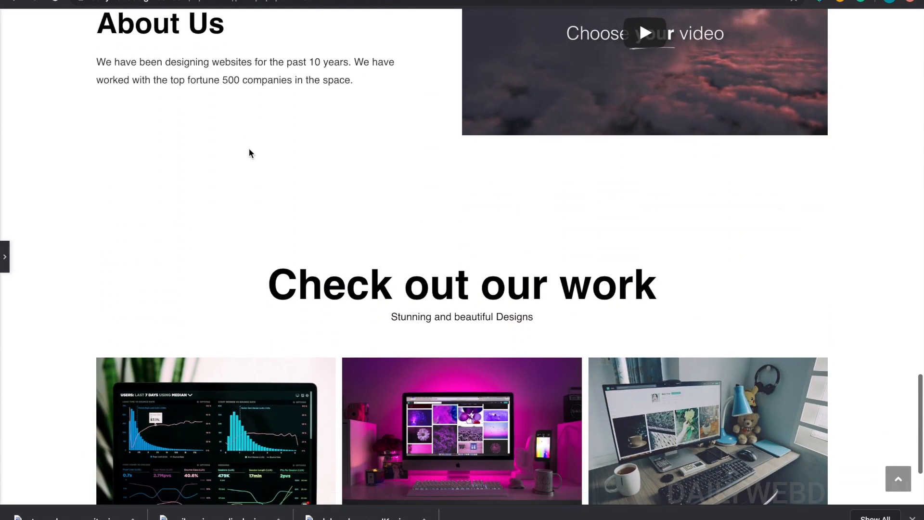
scroll(249, 154, "down", 1)
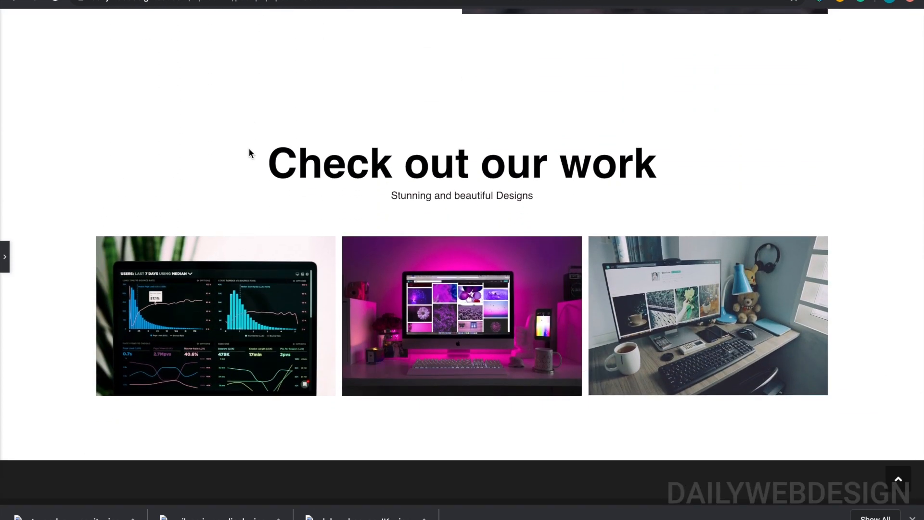
left_click(5, 257)
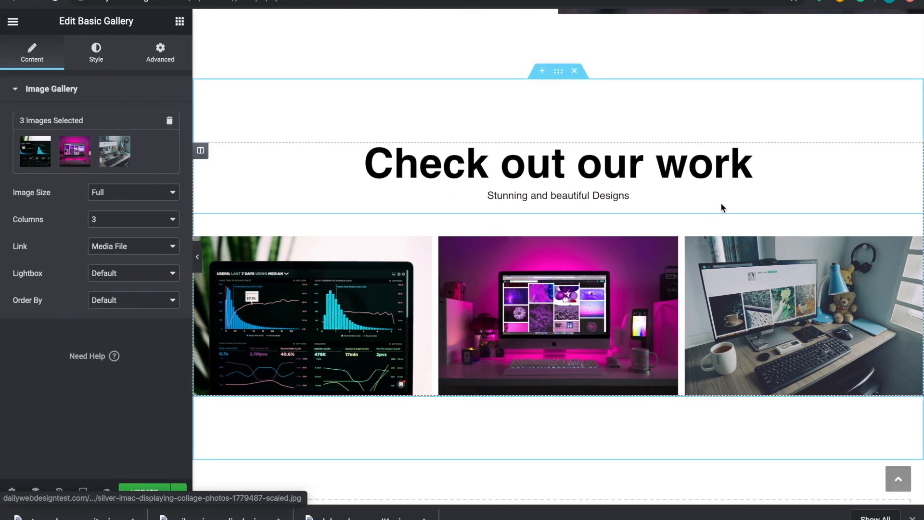
double_click(754, 167)
left_click(581, 169, "shift")
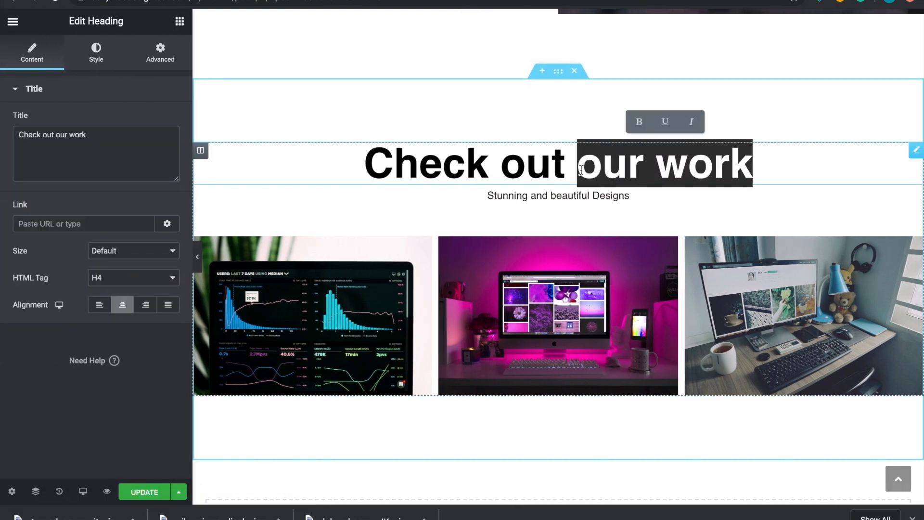
type("Designs")
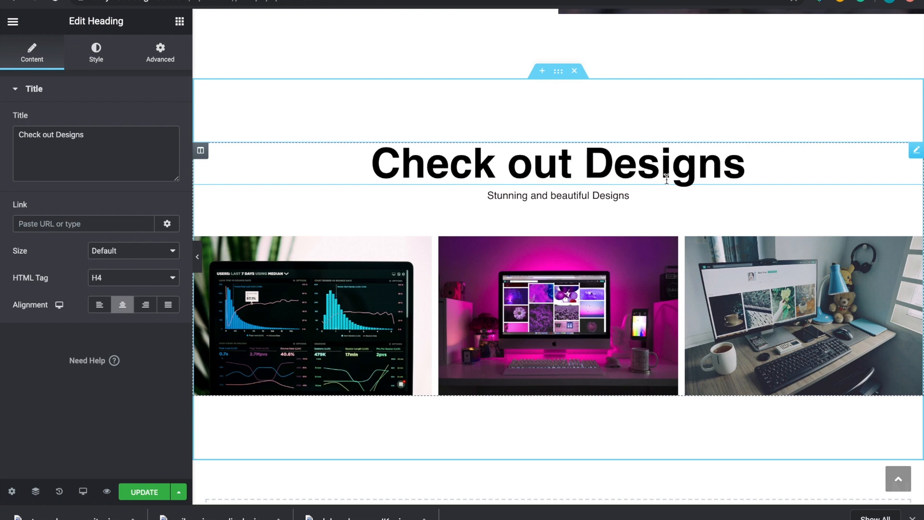
key("ctrl+z")
Change the heading above the image gallery to "Check out our Designs" and check it with the editing panel hidden.
left_click(746, 165)
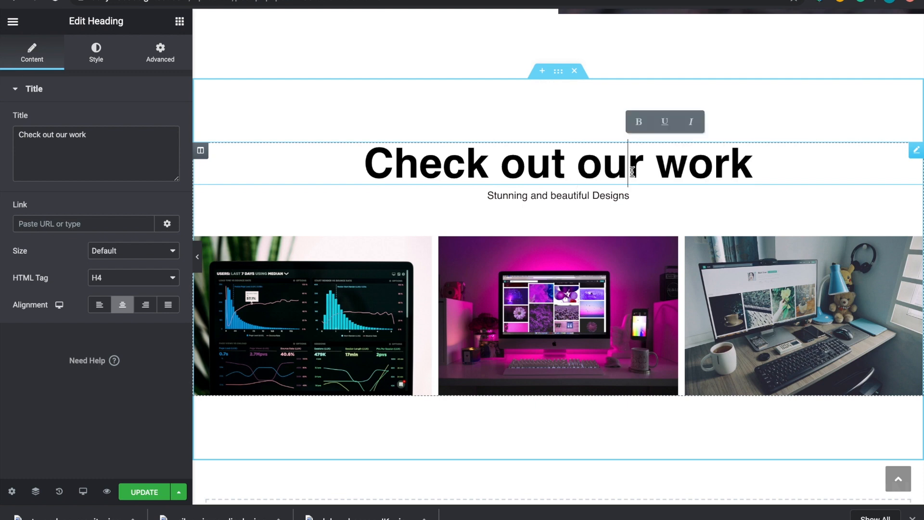
left_click(659, 164, "shift")
type("Designs")
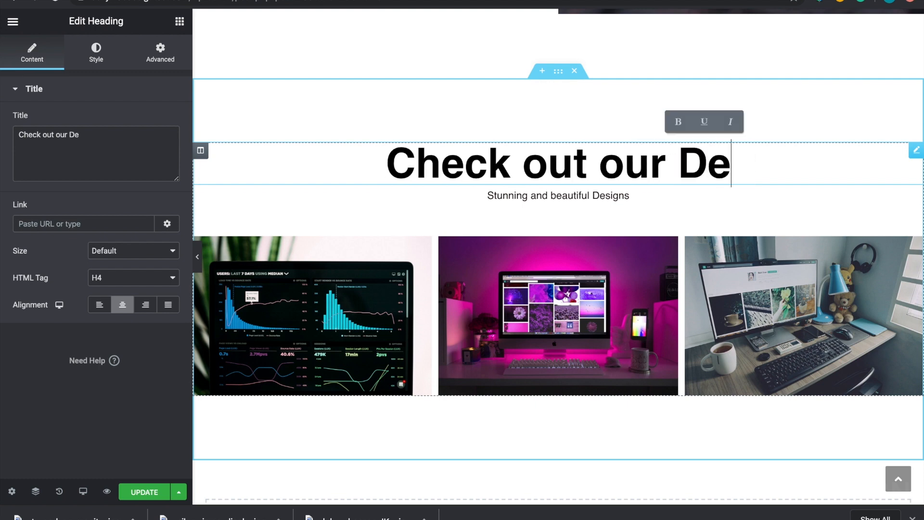
left_click(631, 194)
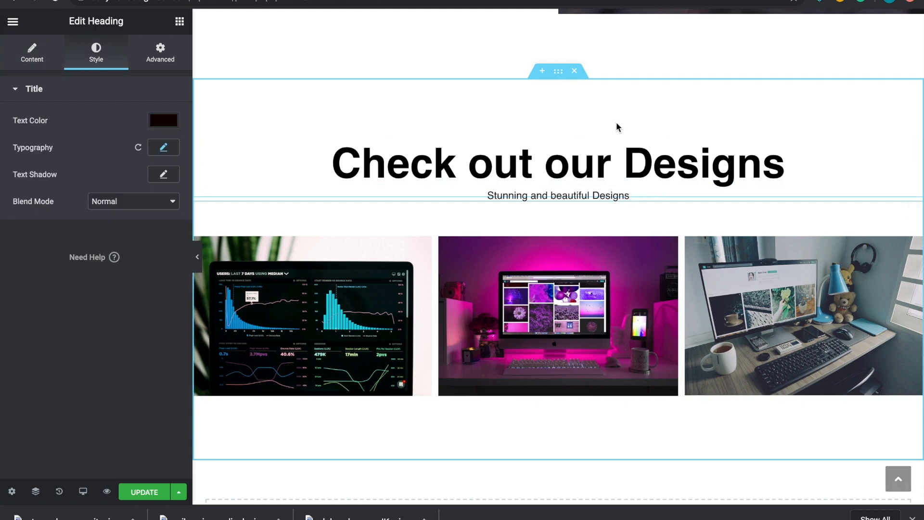
left_click(198, 256)
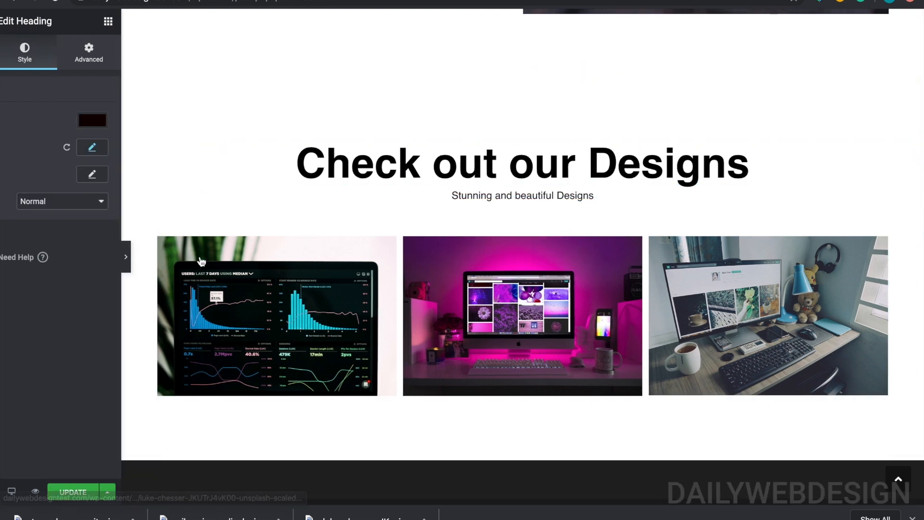
scroll(382, 423, "down", 1)
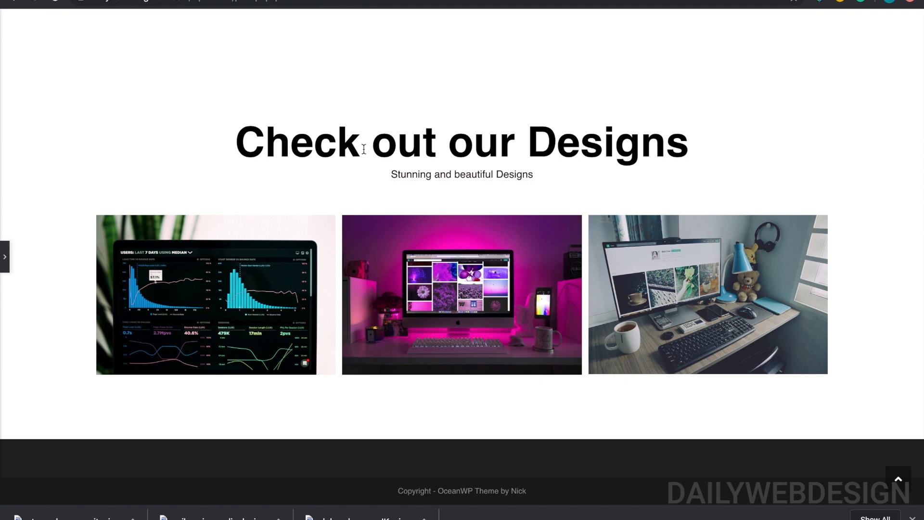
left_click(5, 257)
Set the font size of the "Check out our Designs" heading to 50 px.
left_click(431, 145)
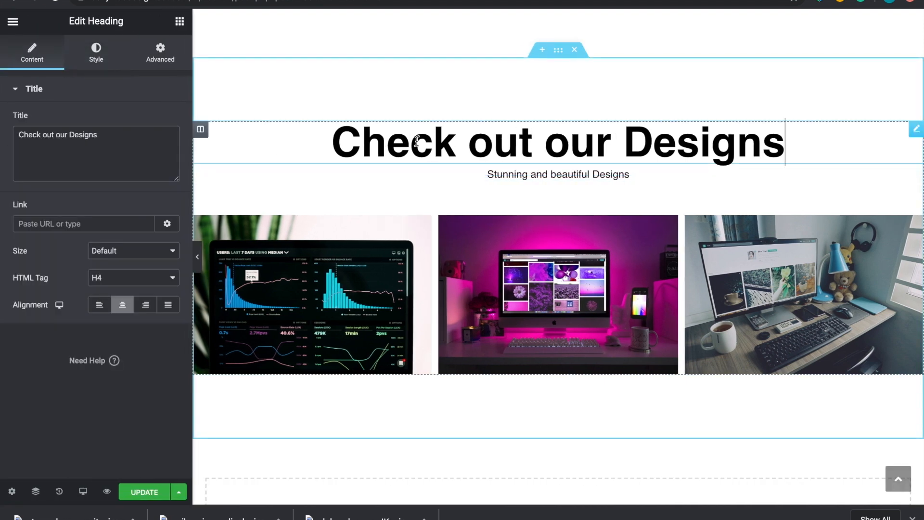
left_click(95, 56)
left_click(162, 148)
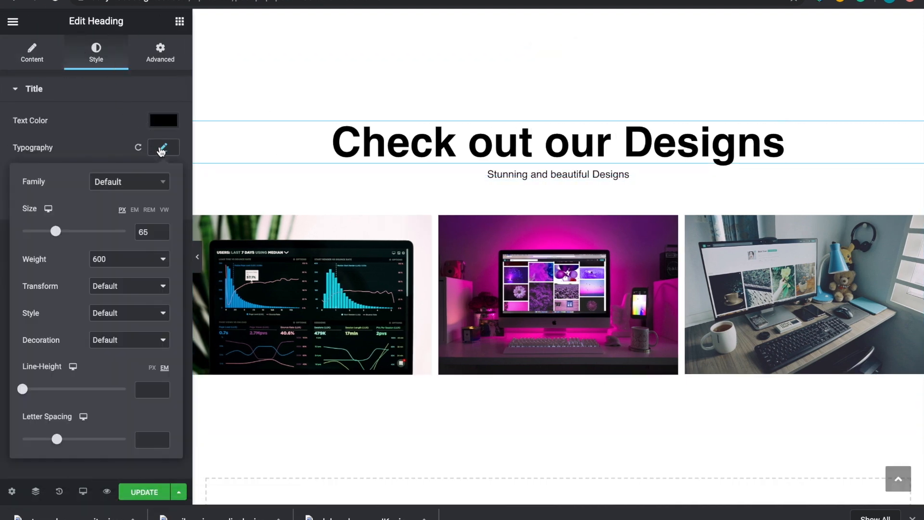
left_click(146, 230)
key("BackSpace")
type("0")
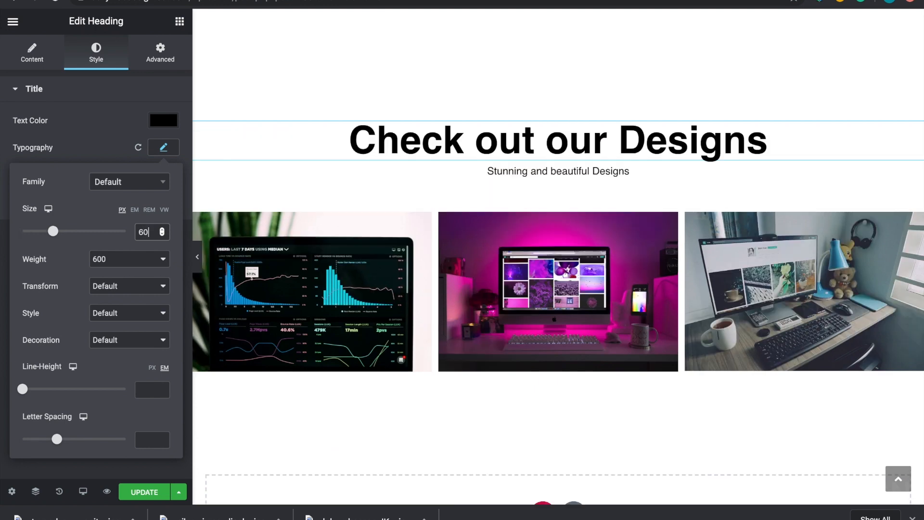
key("BackSpace")
key("BackSpace")
type("50")
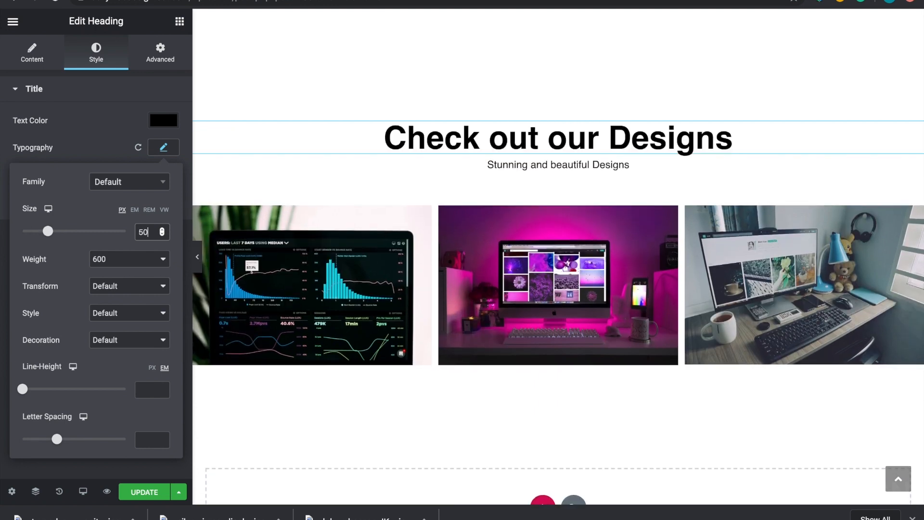
Compare the "Check out our Designs" heading with the Client Testimonials section with the editing panel hidden.
left_click(198, 256)
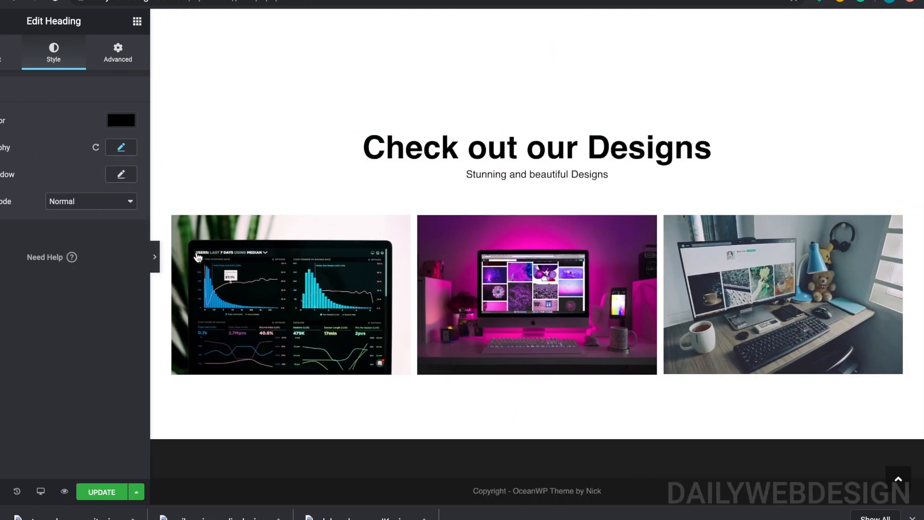
scroll(293, 375, "up", 1)
scroll(293, 375, "up", 12)
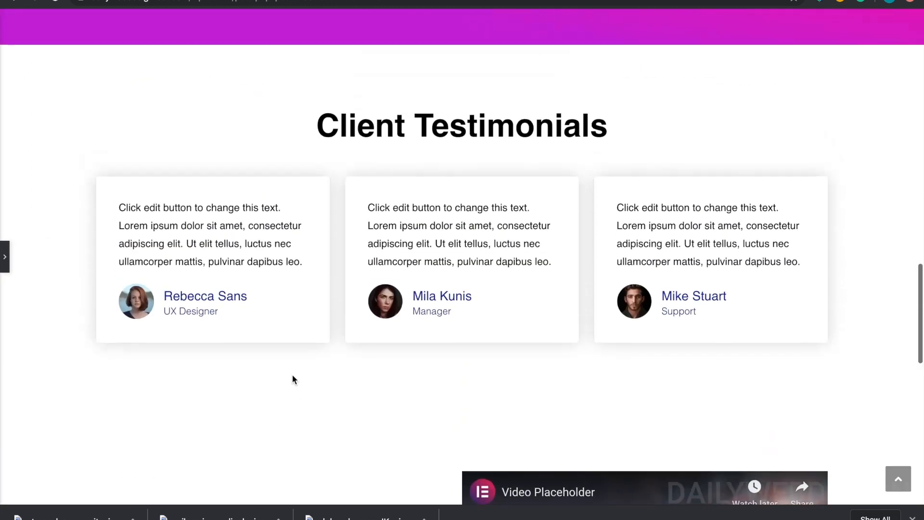
scroll(293, 375, "down", 4)
scroll(292, 379, "down", 8)
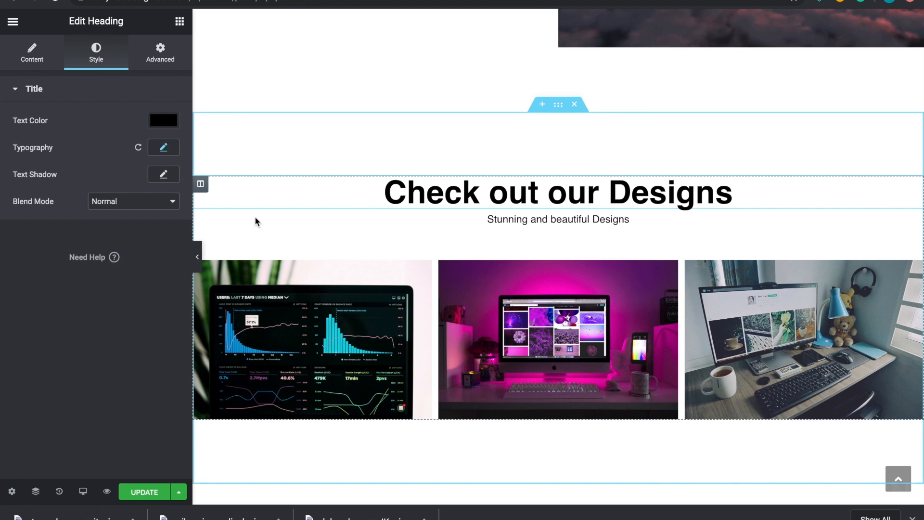
Try a classic background in blue #4054B2 on the "Check out our Designs" heading and reduce its opacity to fully transparent.
left_click(147, 55)
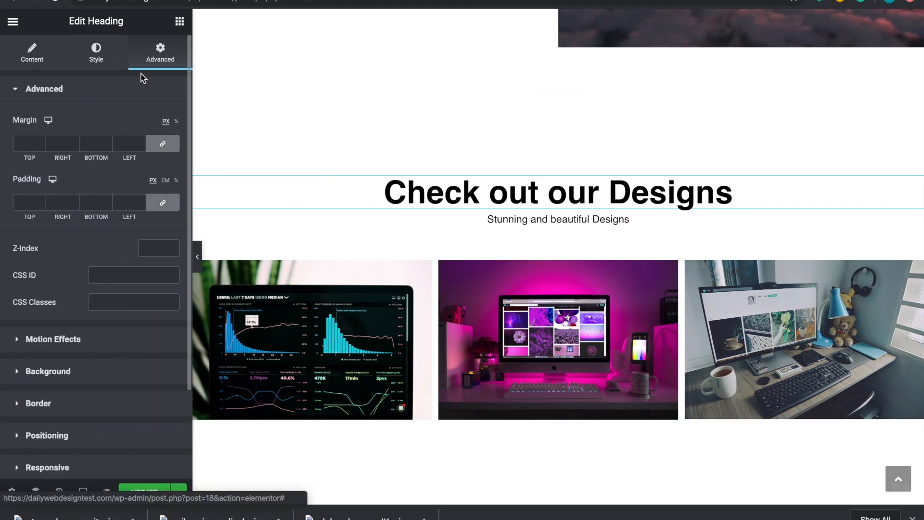
left_click(19, 372)
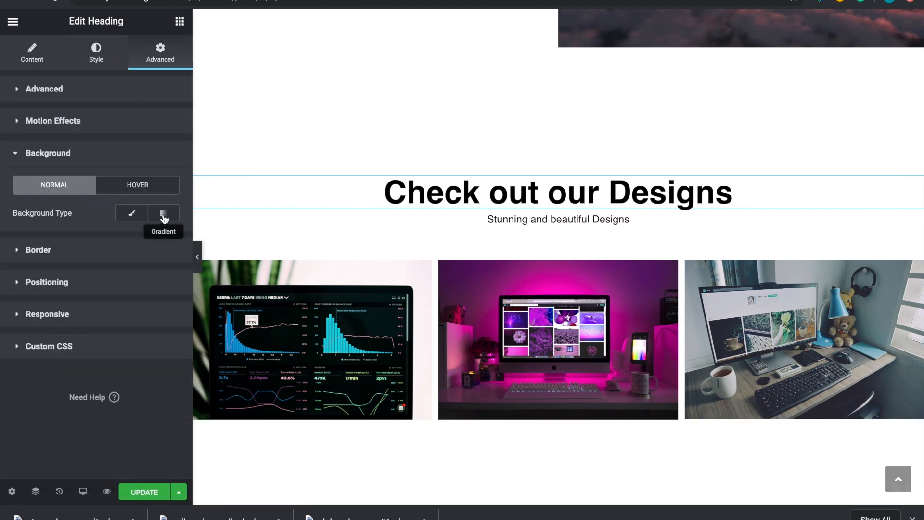
left_click(133, 213)
left_click(164, 240)
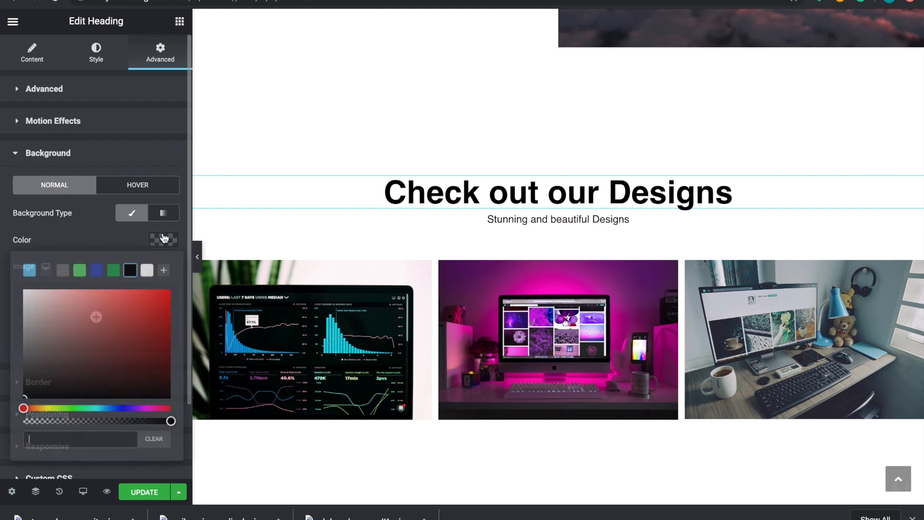
left_click(97, 271)
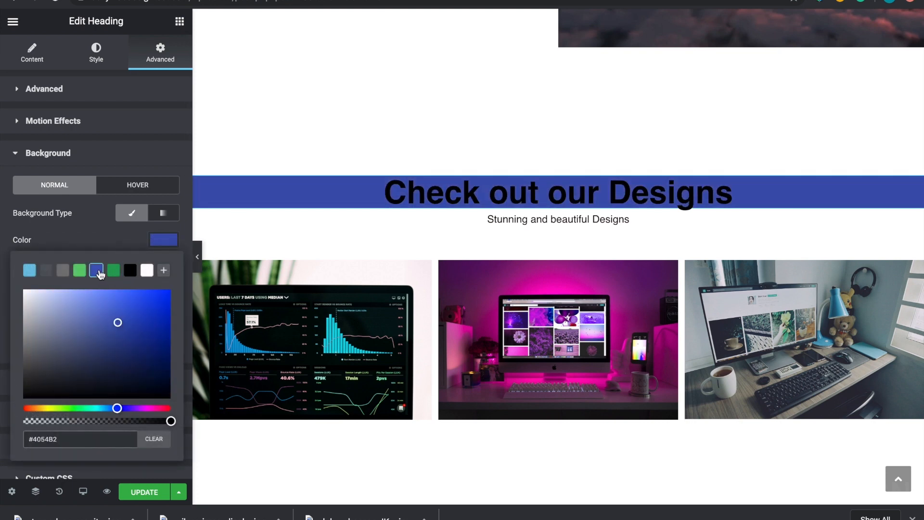
left_click_drag(169, 424, 23, 421)
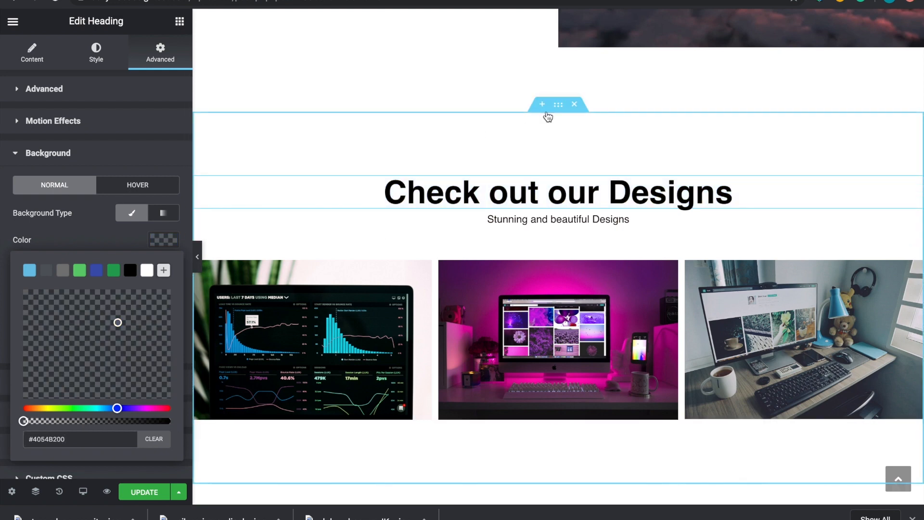
Give the gallery section a gradient background and set its first color to black.
left_click(558, 104)
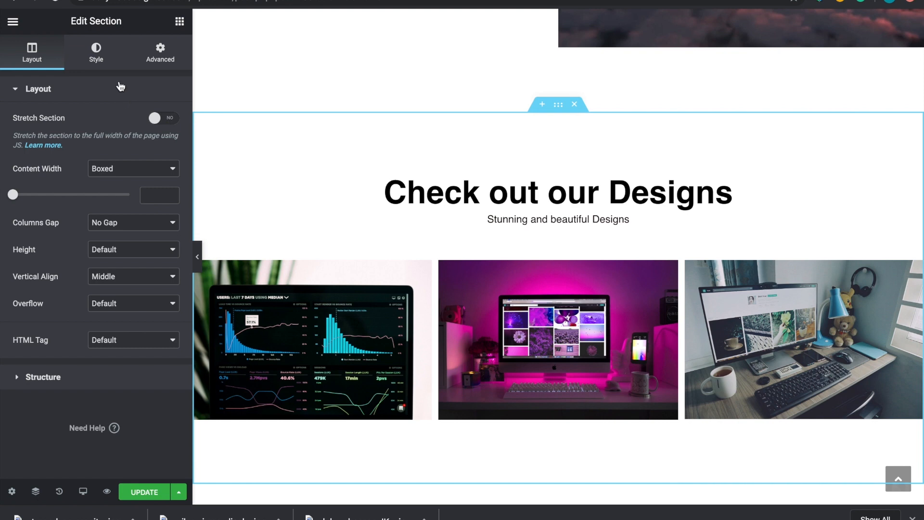
left_click(160, 54)
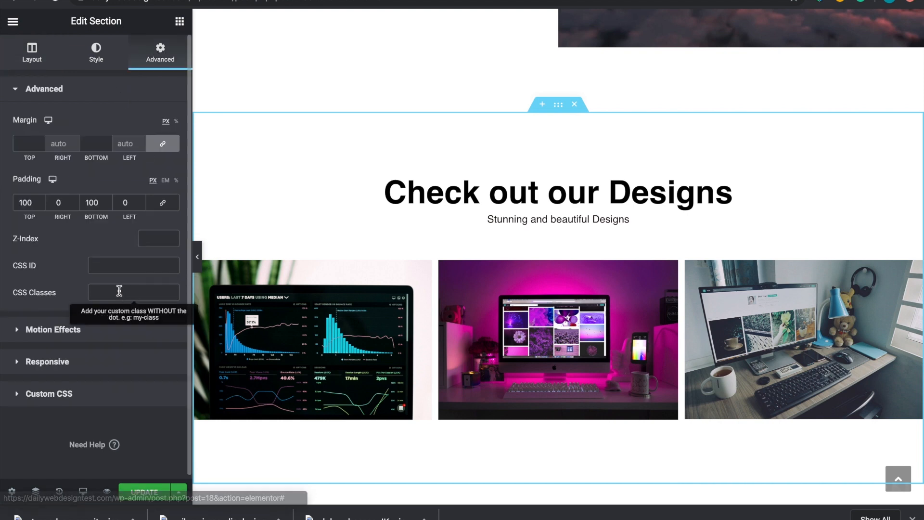
scroll(123, 224, "down", 1)
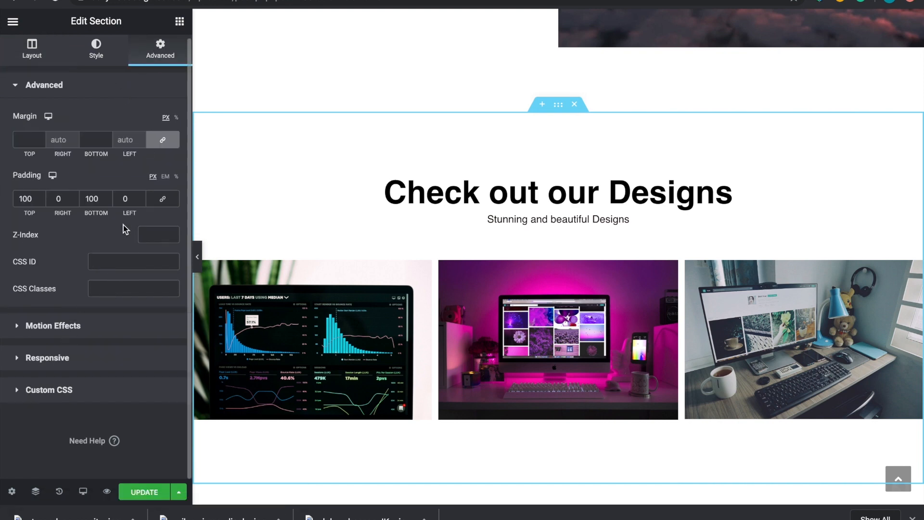
left_click(96, 46)
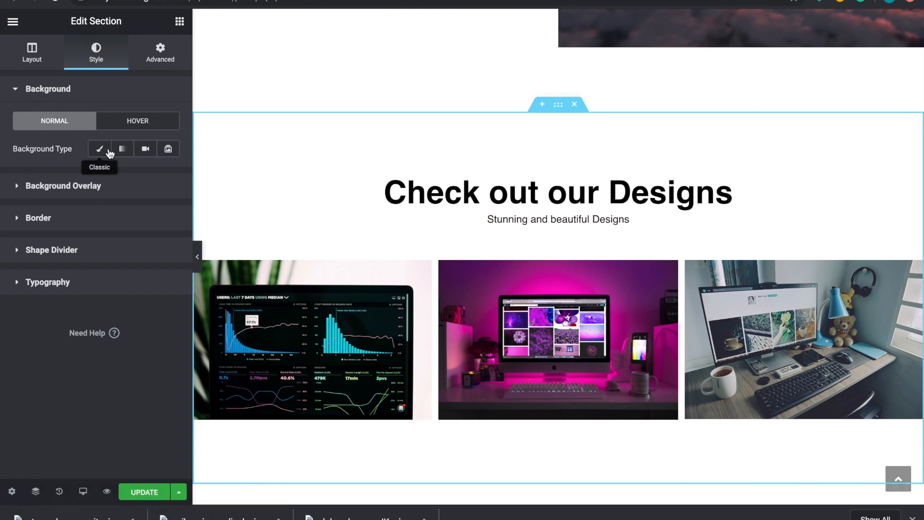
left_click(125, 152)
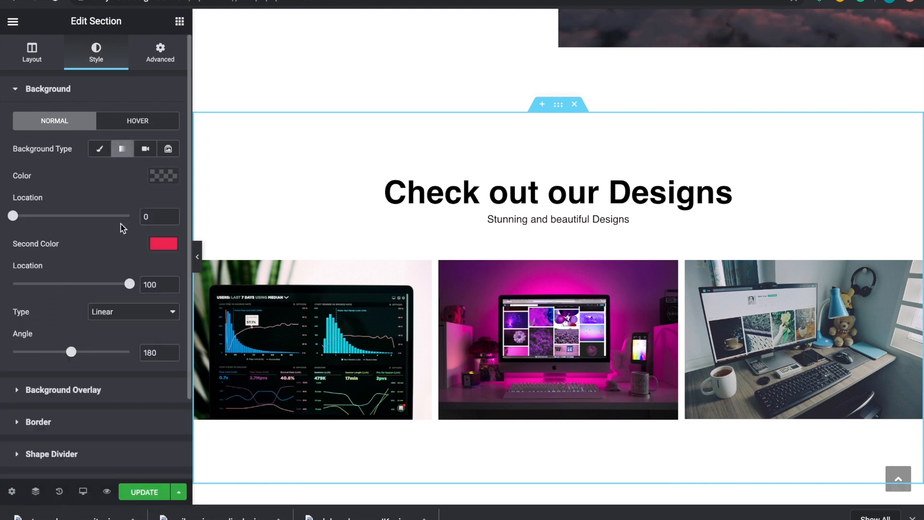
left_click(163, 175)
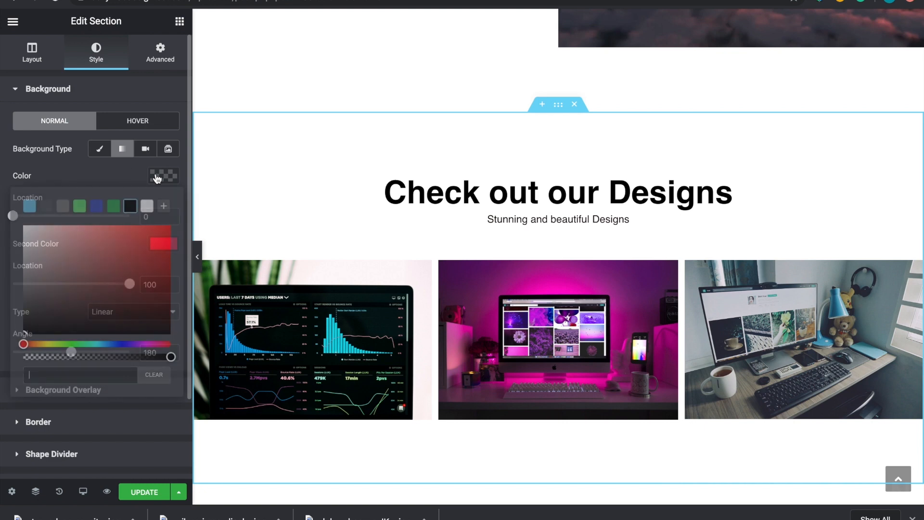
left_click(145, 236)
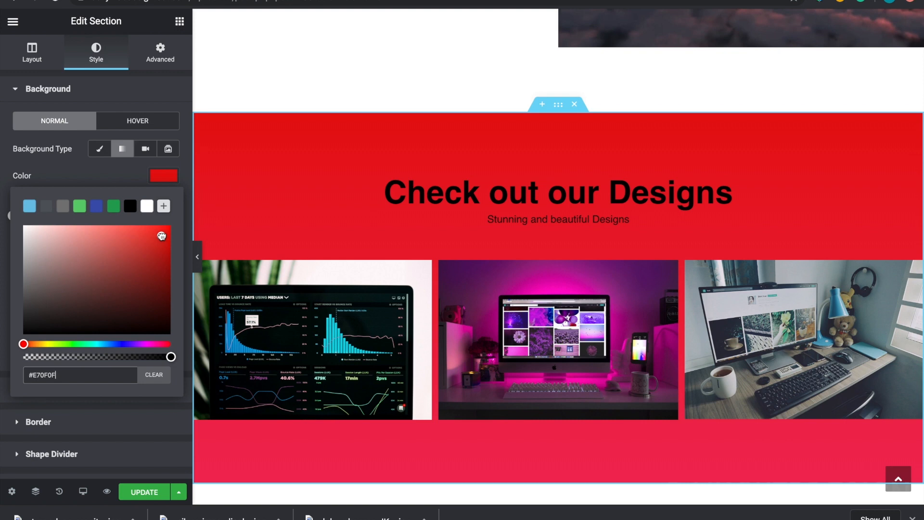
left_click(163, 327)
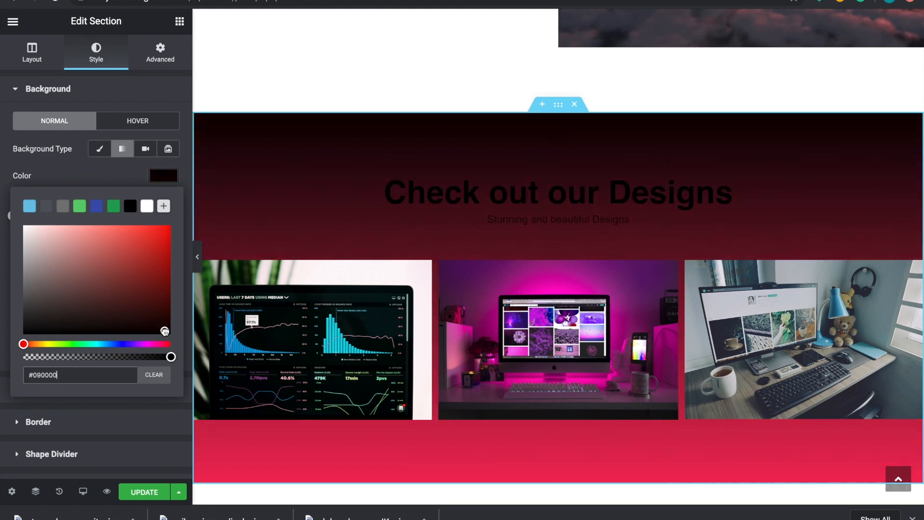
left_click(130, 178)
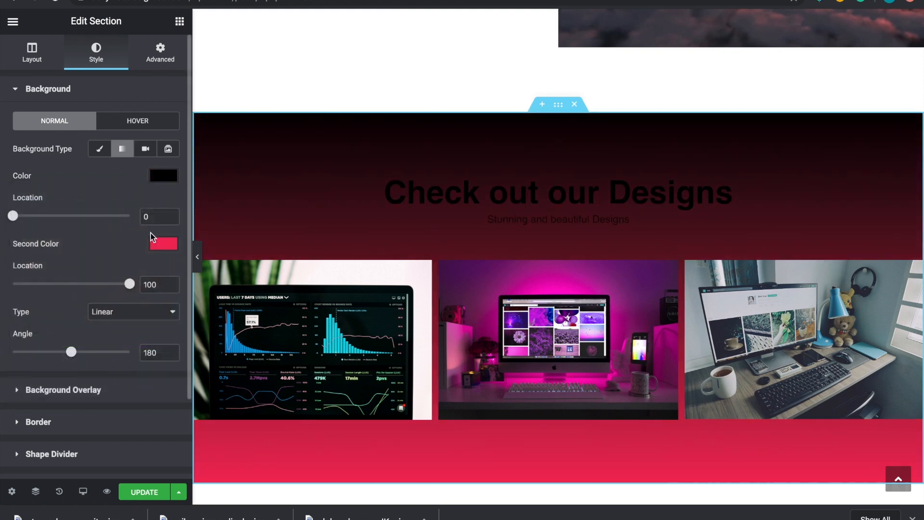
Set the second color of the gallery section's gradient to the dark violet #0A011A.
left_click(164, 243)
left_click_drag(162, 382, 168, 399)
left_click(131, 411)
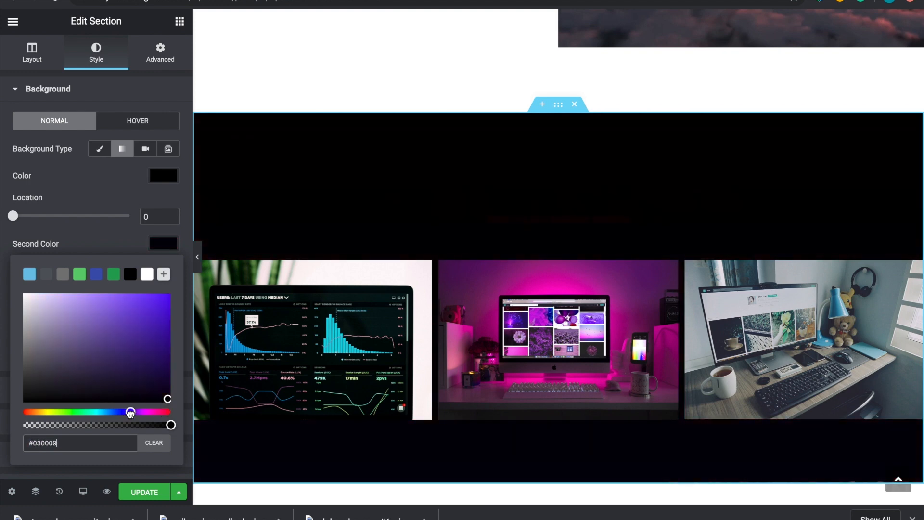
left_click_drag(142, 388, 161, 390)
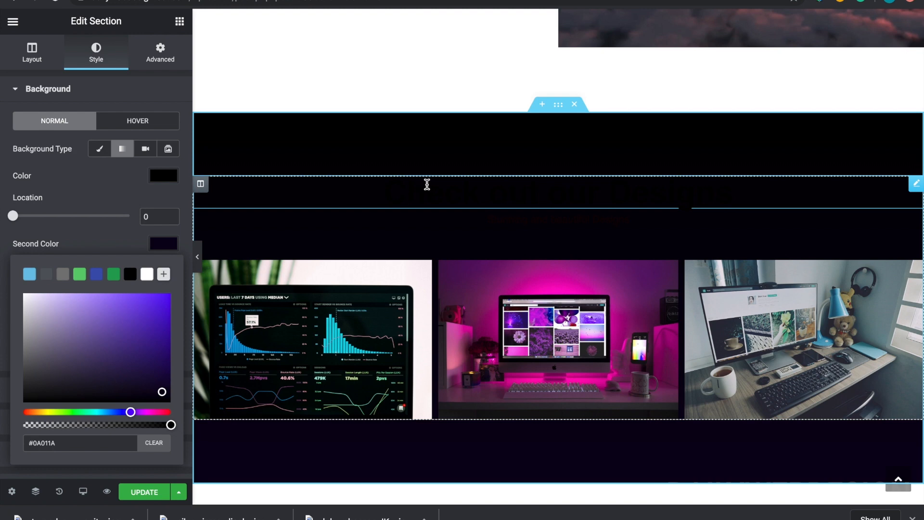
Set the text color of the "Check out our Designs" heading to white #FFFFFF.
left_click(402, 204)
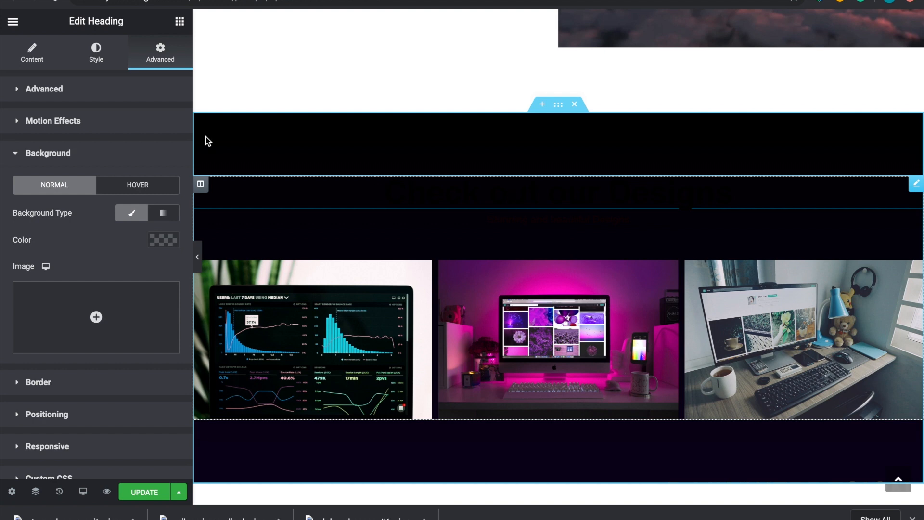
left_click(98, 65)
left_click(162, 122)
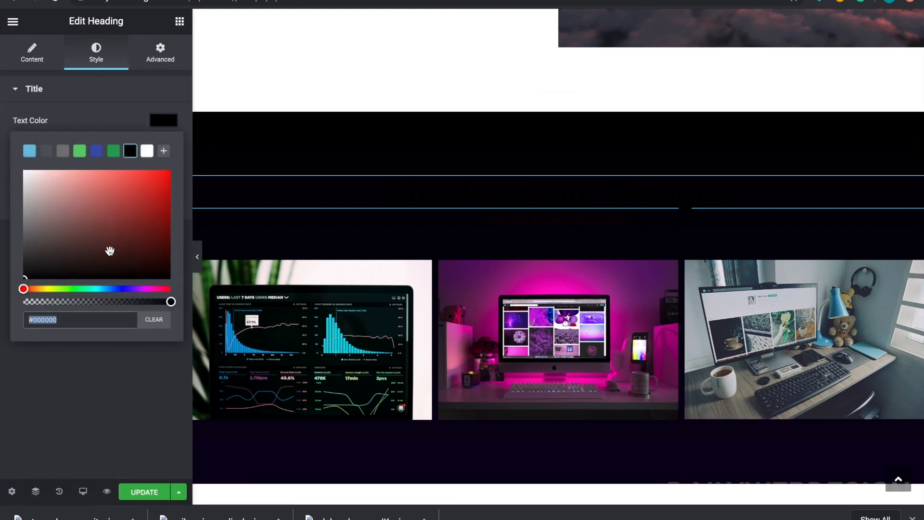
left_click(146, 151)
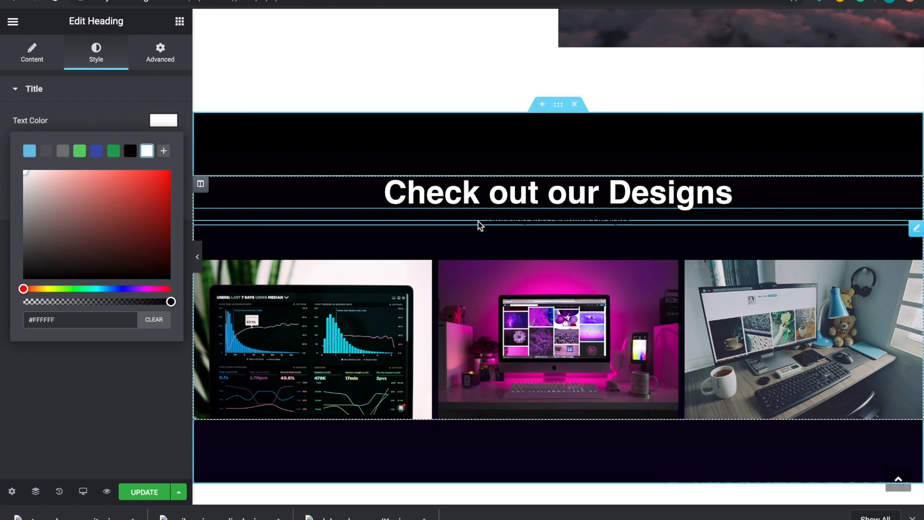
Set the text color of the "Stunning and beautiful Designs" subtitle to white #FFFFFF.
left_click(483, 210)
left_click_drag(481, 262, 435, 248)
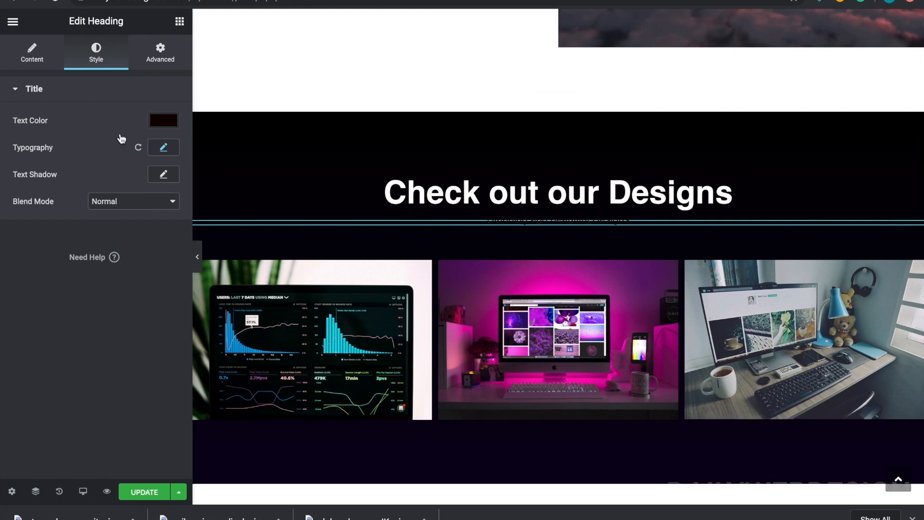
left_click(172, 126)
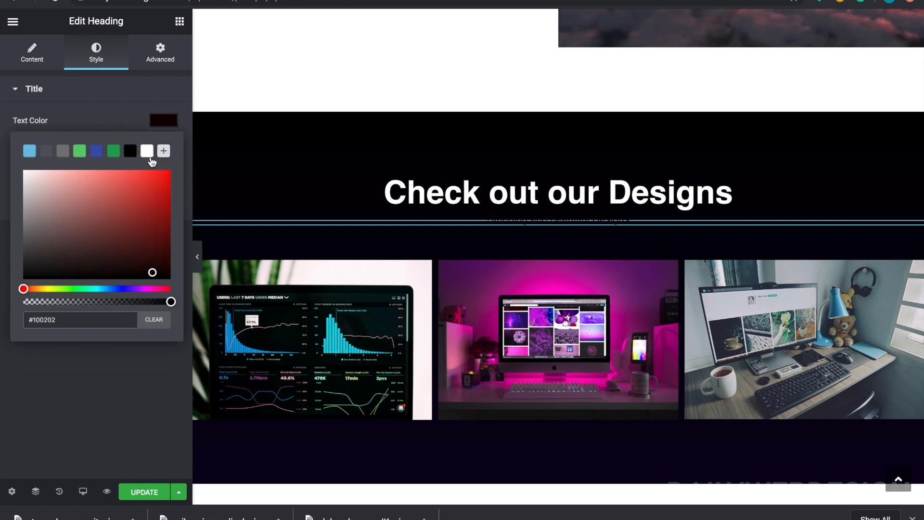
left_click(148, 153)
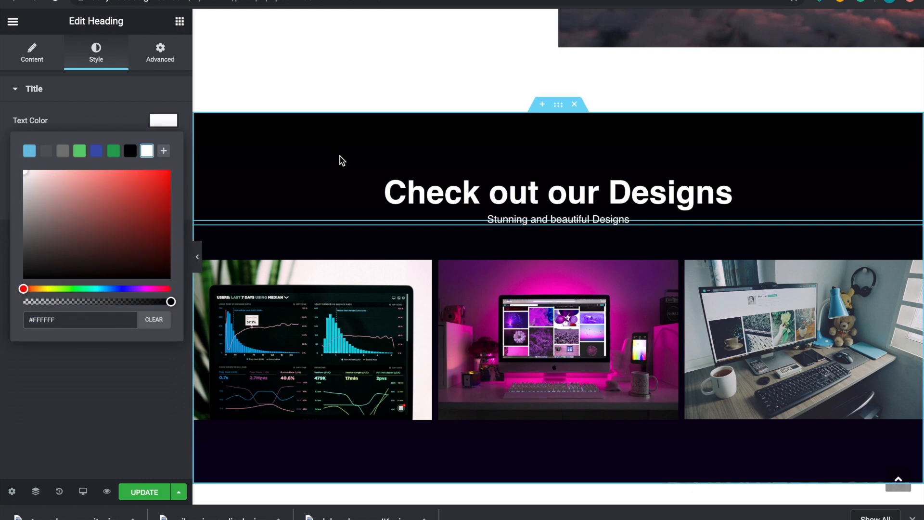
Review the homepage at full width from the welcome banner down to the gallery section, with the editing controls hidden.
left_click(199, 257)
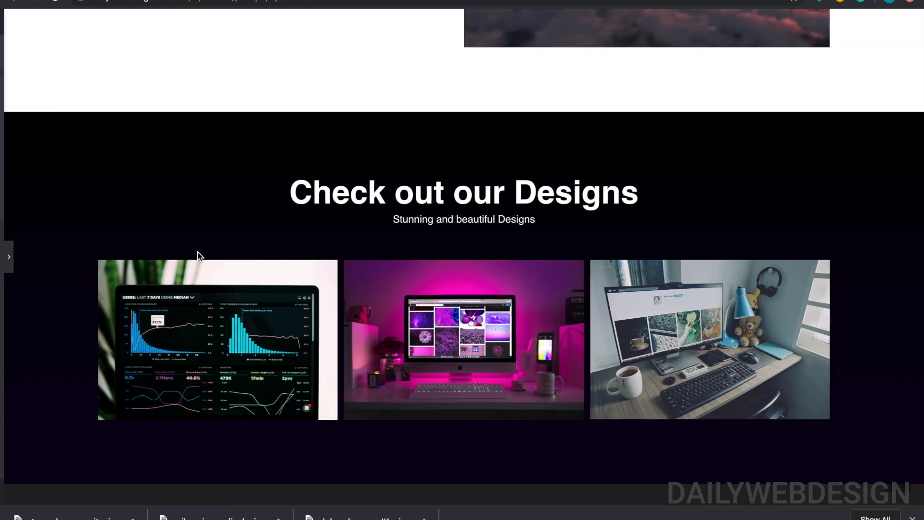
scroll(71, 410, "down", 1)
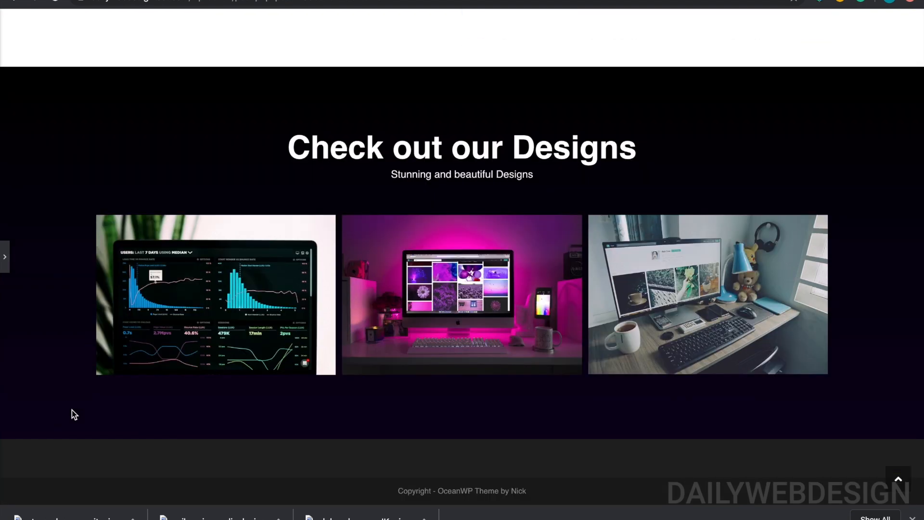
scroll(71, 410, "up", 6)
scroll(71, 410, "up", 15)
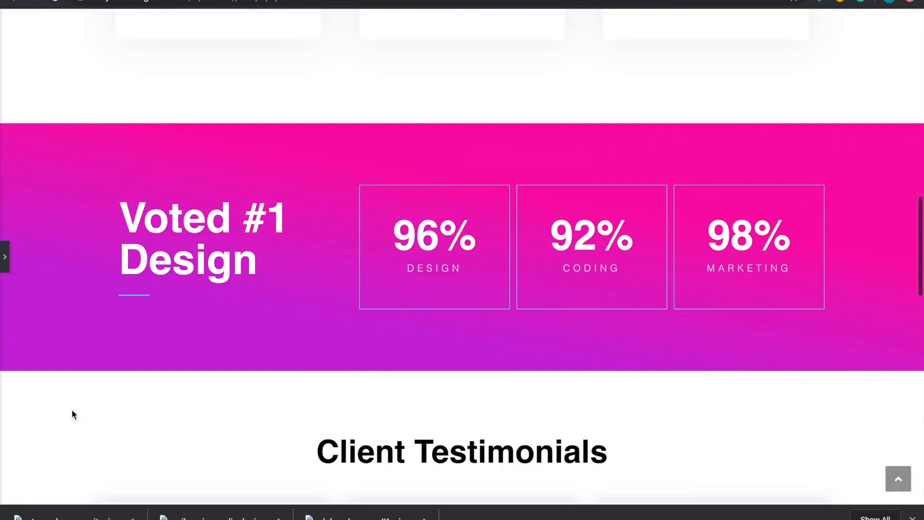
scroll(71, 410, "up", 2)
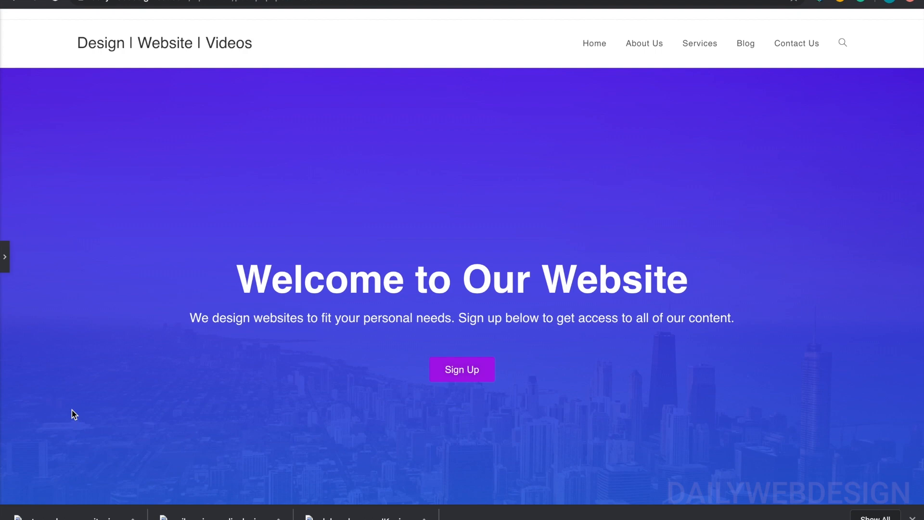
scroll(72, 410, "down", 10)
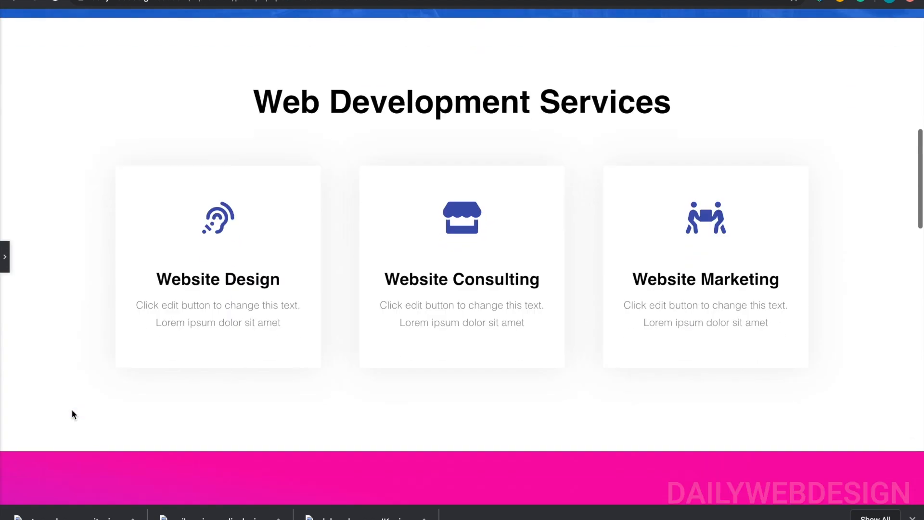
scroll(71, 410, "down", 15)
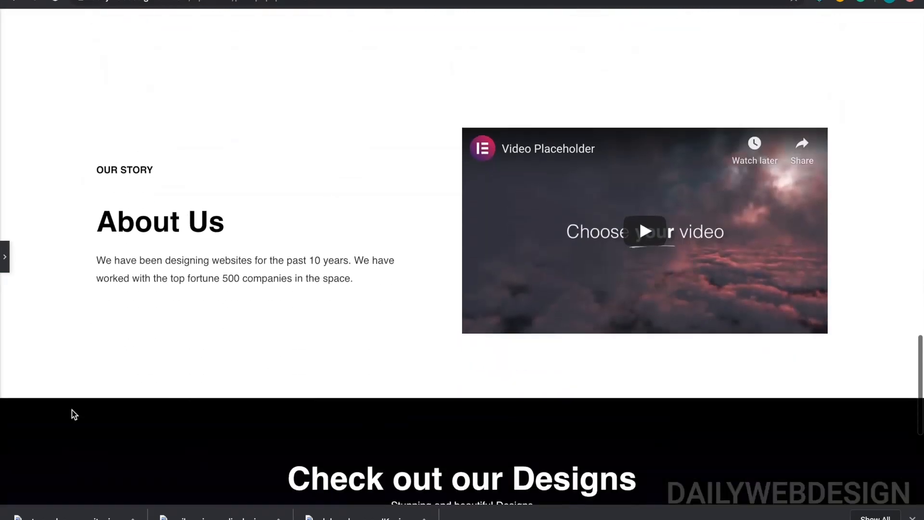
scroll(72, 410, "down", 2)
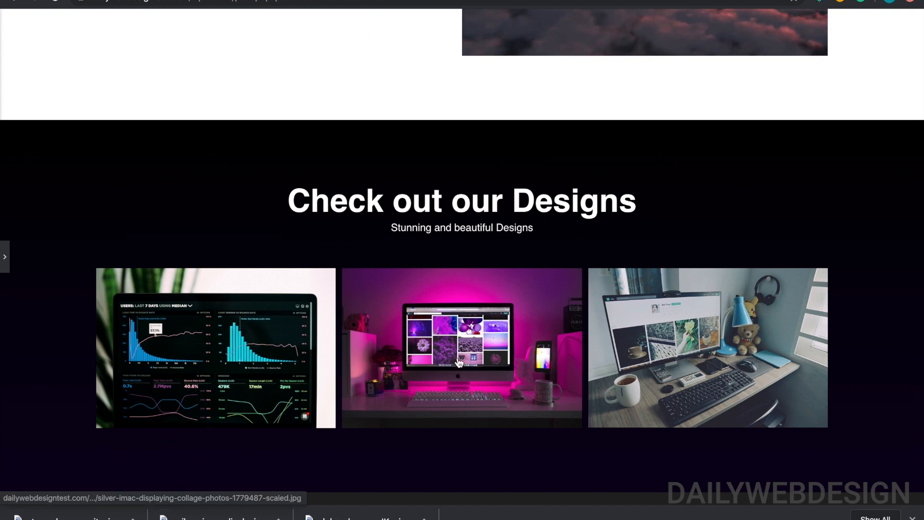
scroll(432, 260, "down", 1)
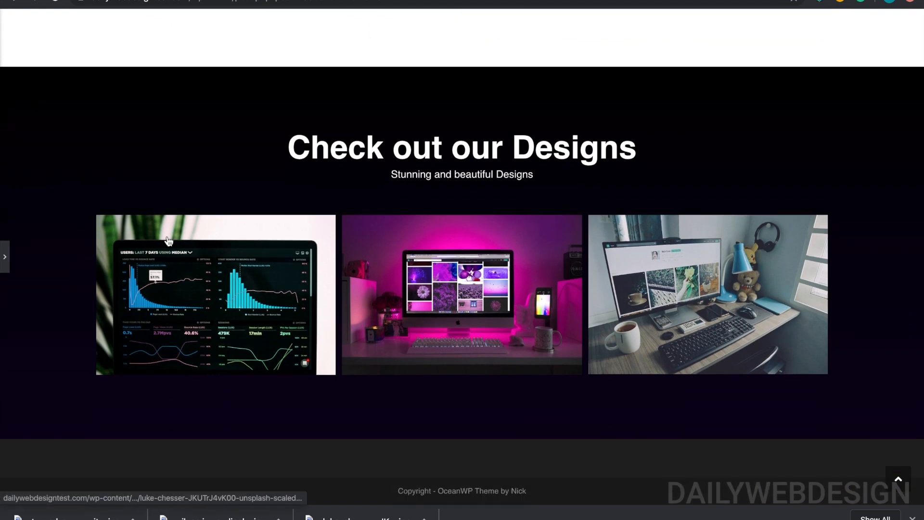
left_click(5, 256)
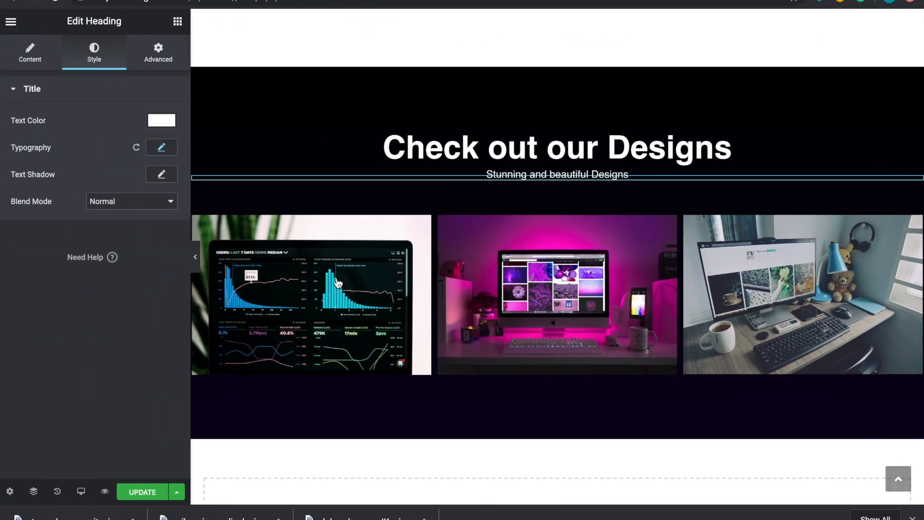
Insert the black "Our team" block with two bordered member cards from the block library below the gallery section.
scroll(483, 295, "down", 1)
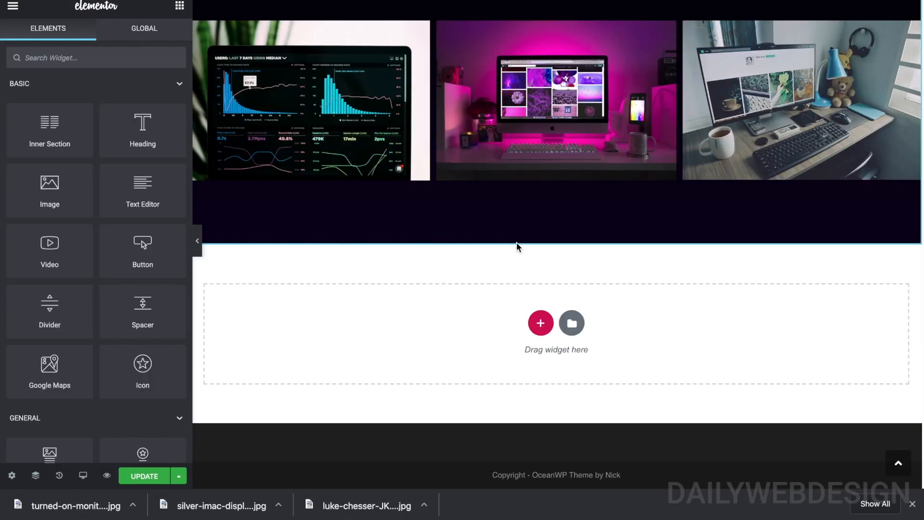
left_click(571, 322)
scroll(345, 301, "down", 5)
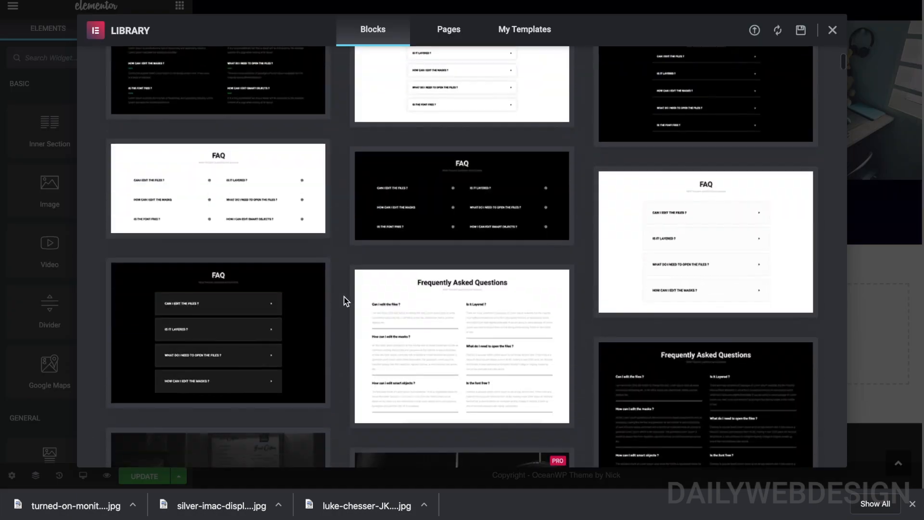
scroll(345, 301, "down", 20)
scroll(344, 301, "down", 20)
scroll(345, 301, "down", 20)
scroll(345, 301, "down", 20)
scroll(344, 301, "down", 20)
scroll(345, 301, "down", 20)
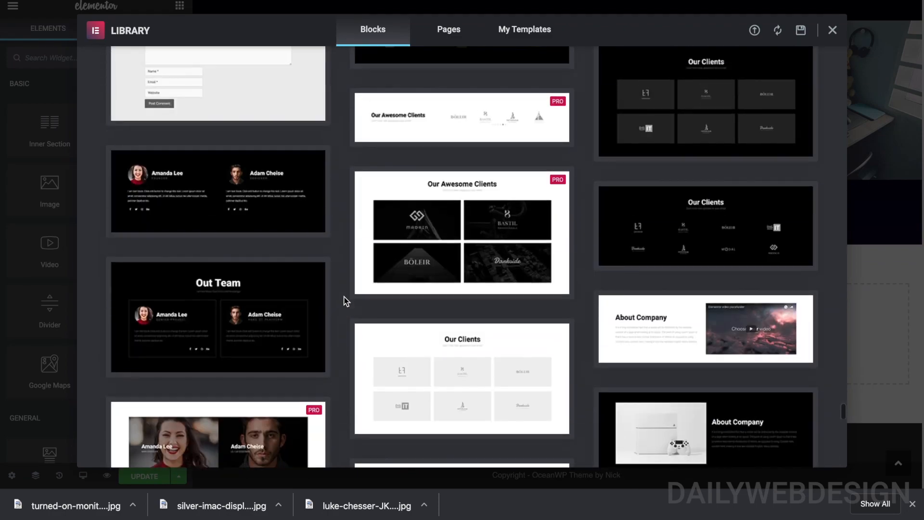
mouse_move(293, 305)
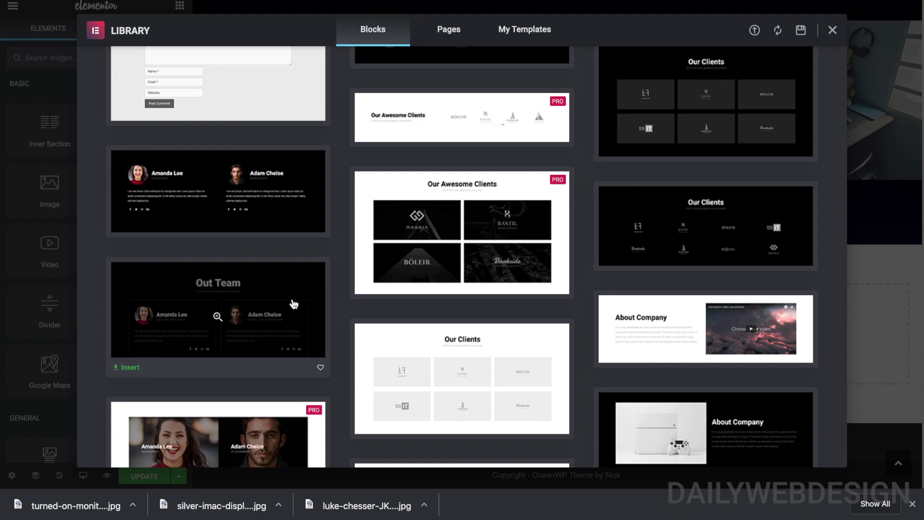
scroll(294, 304, "down", 5)
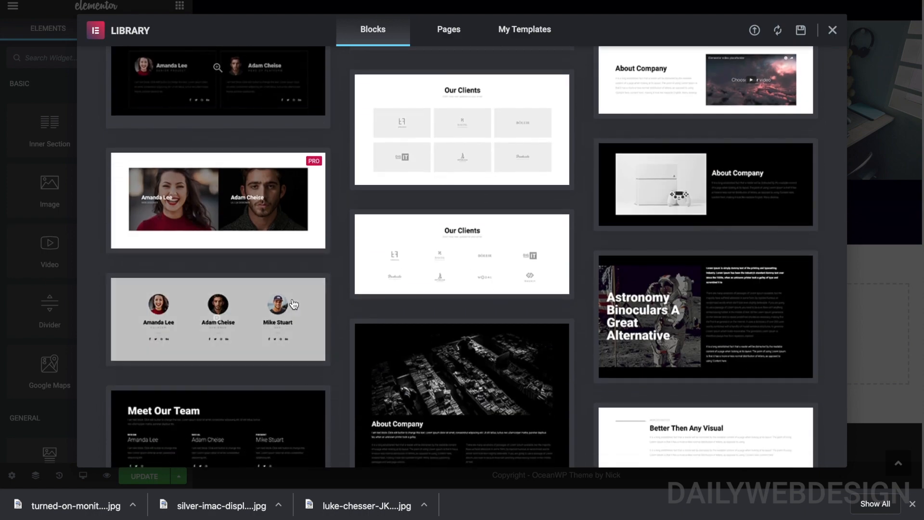
scroll(294, 304, "down", 3)
scroll(294, 304, "up", 10)
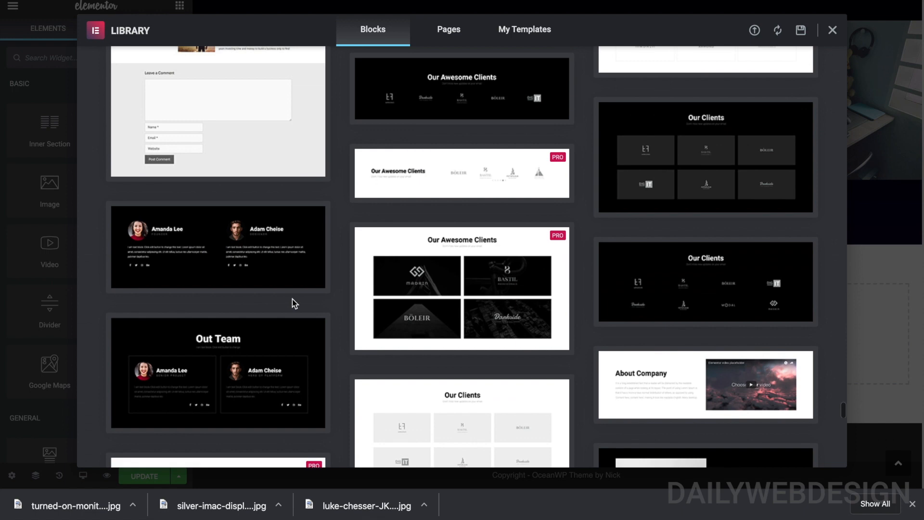
left_click(282, 353)
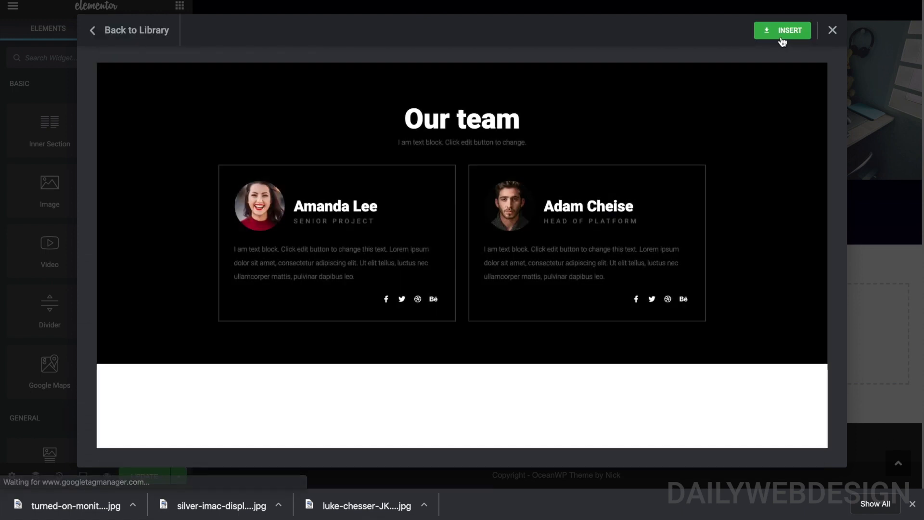
left_click(781, 40)
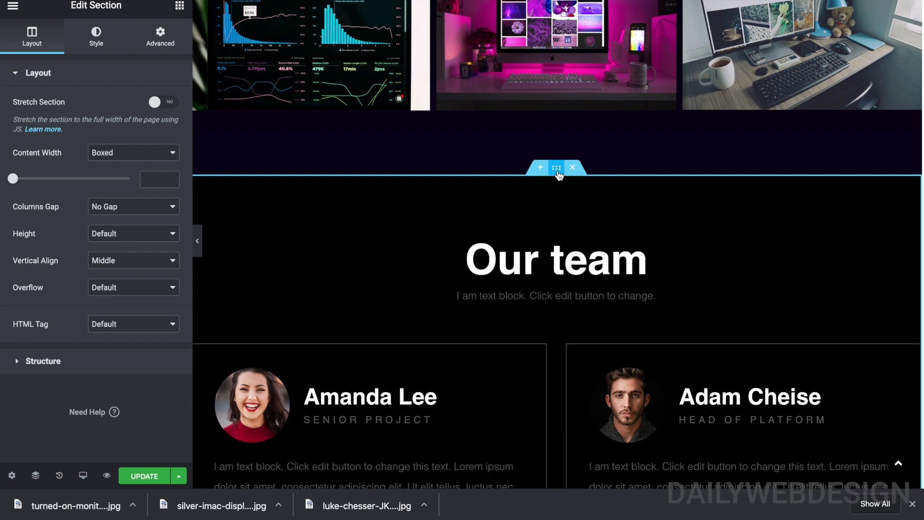
Set the background color of the "Our team" section to white #FFFFFF.
left_click(100, 48)
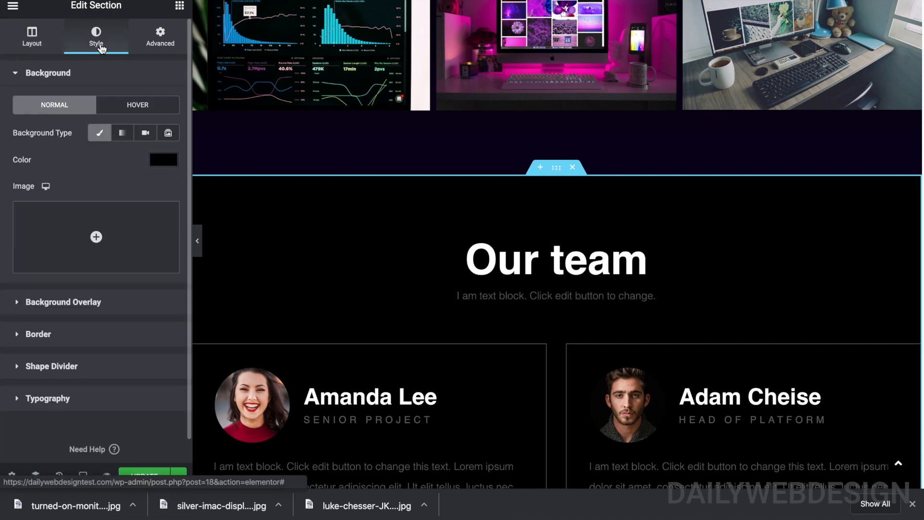
left_click(163, 160)
left_click(146, 190)
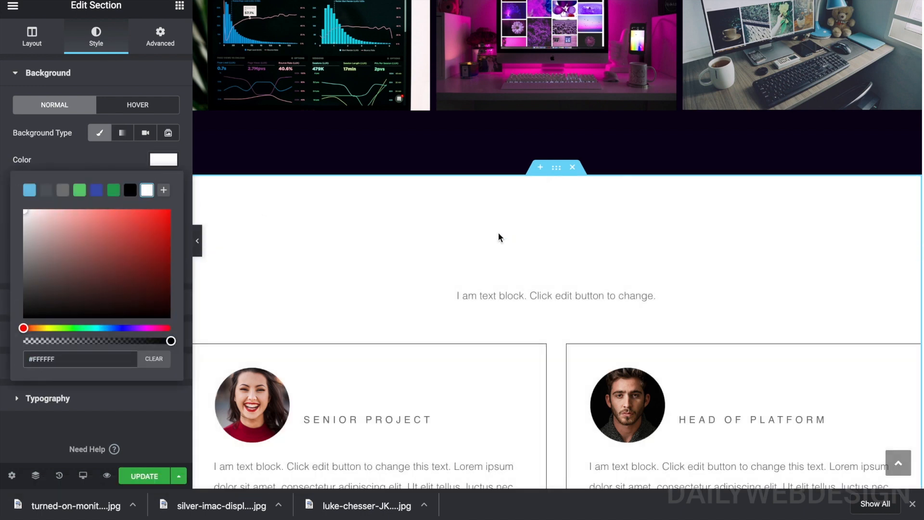
Set the text color of the "Our team" heading to black #000000.
left_click(535, 251)
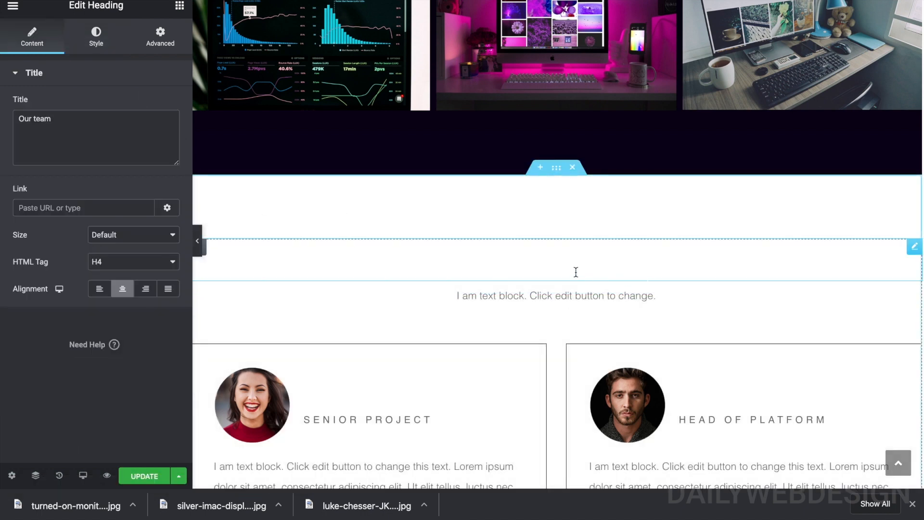
left_click(97, 41)
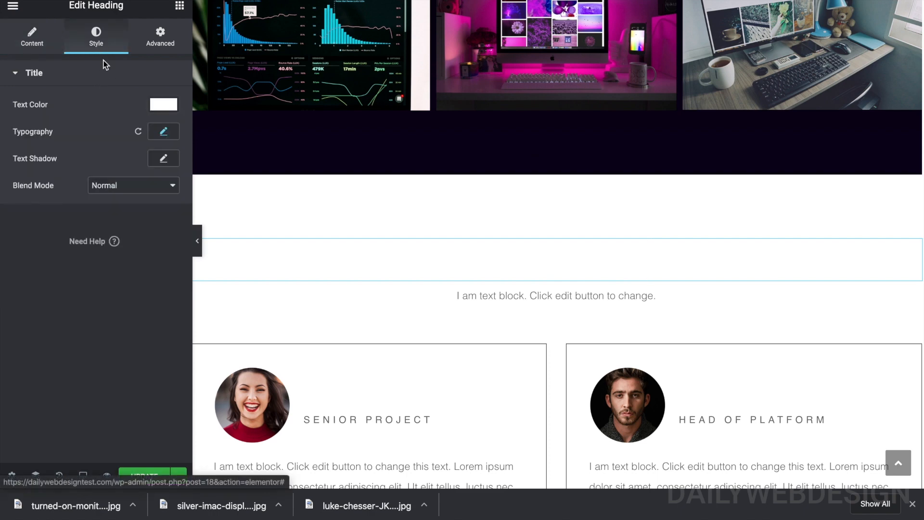
left_click(158, 107)
left_click(131, 136)
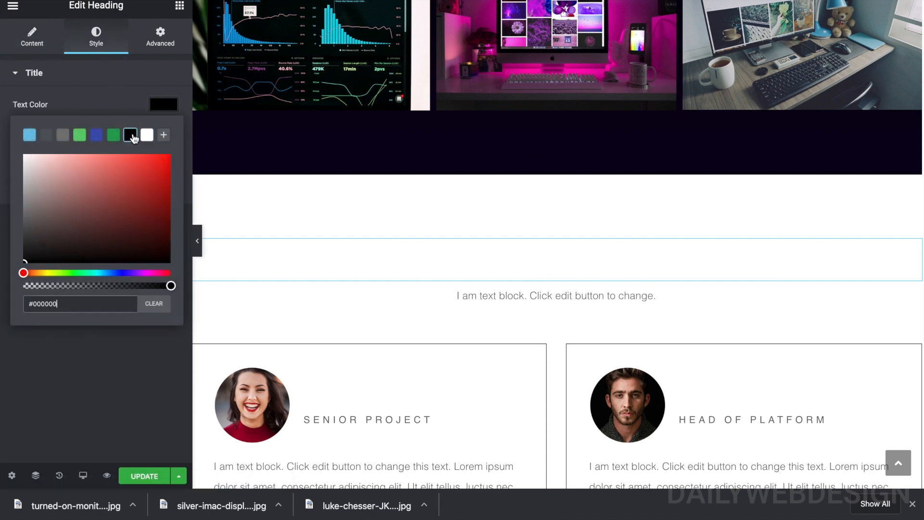
left_click(116, 106)
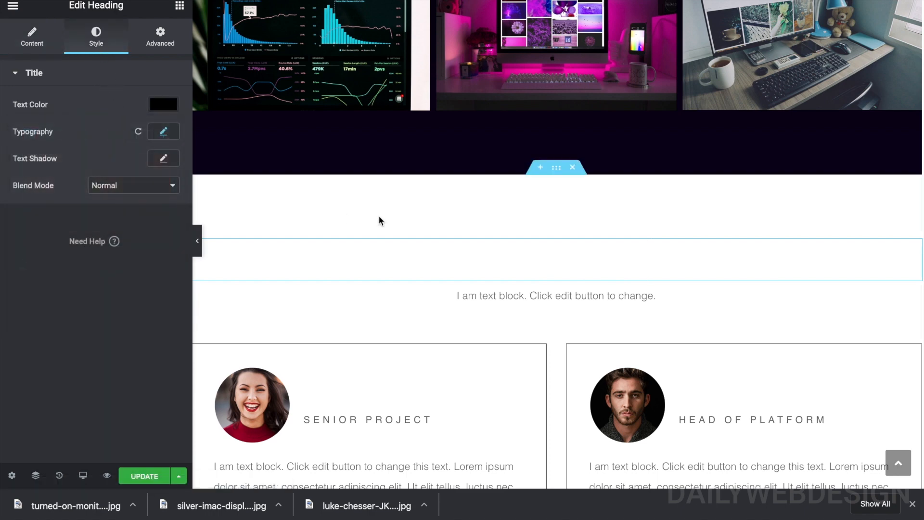
triple_click(515, 251)
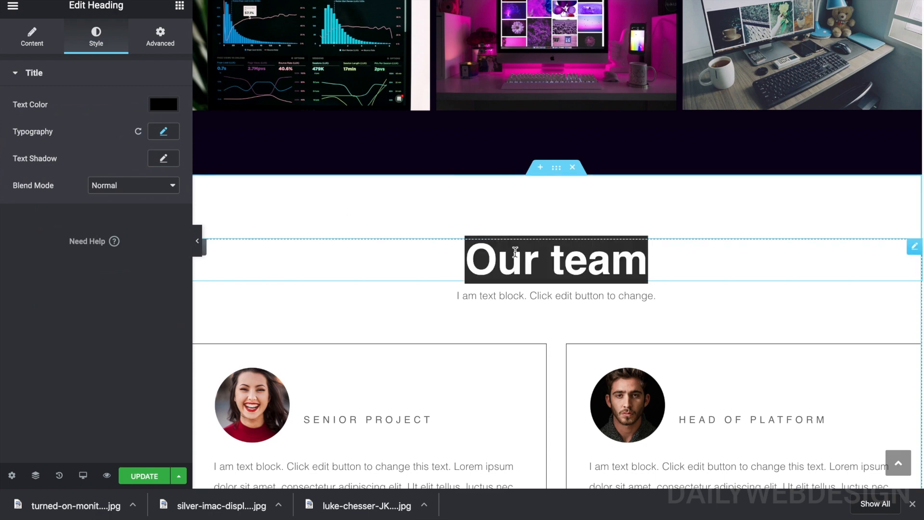
left_click(168, 104)
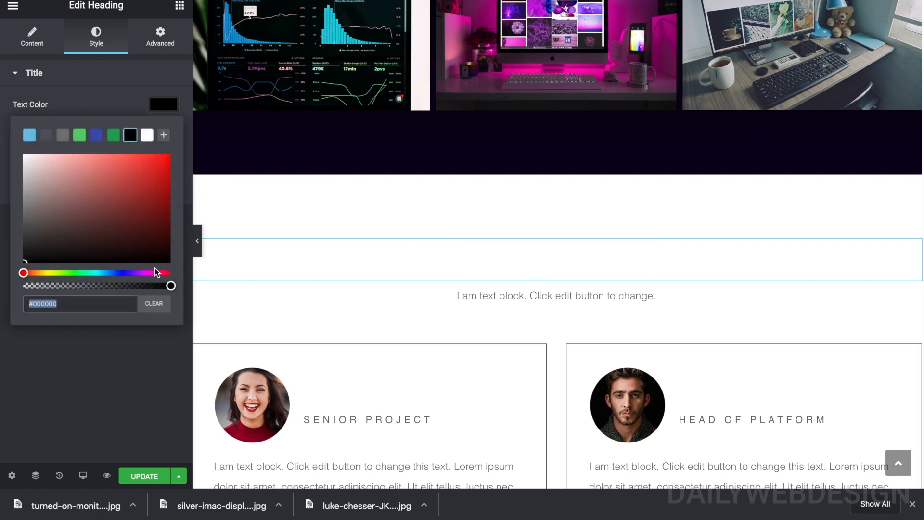
left_click(385, 311)
Replace the "Senior project" description in the first team member's image box with "Founder and CEO".
scroll(477, 296, "down", 4)
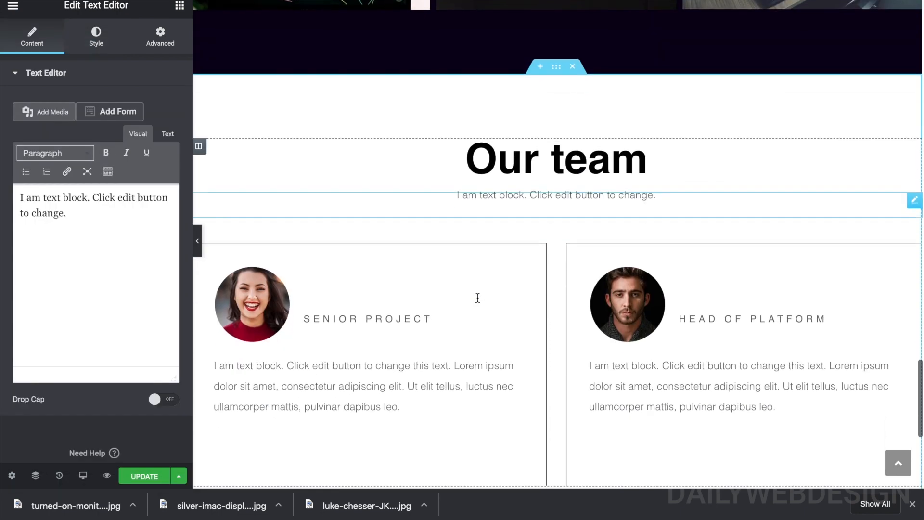
scroll(478, 299, "down", 2)
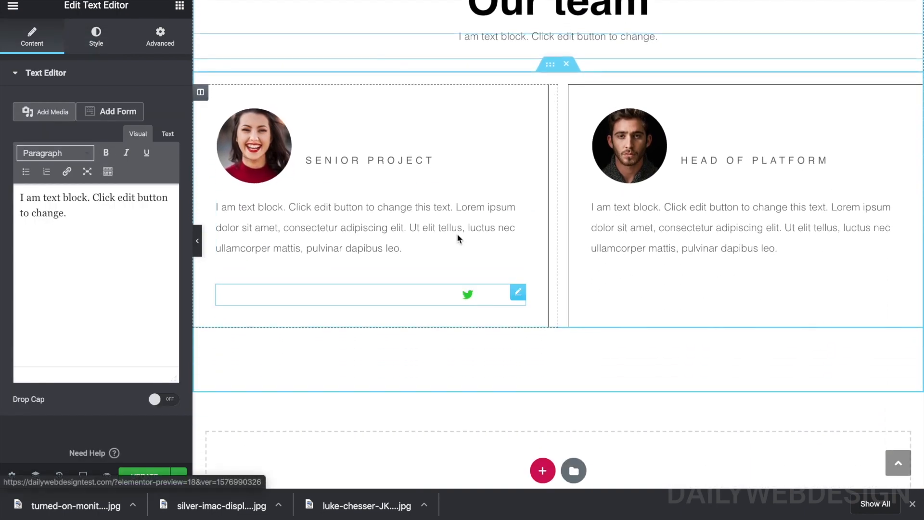
scroll(294, 160, "up", 20)
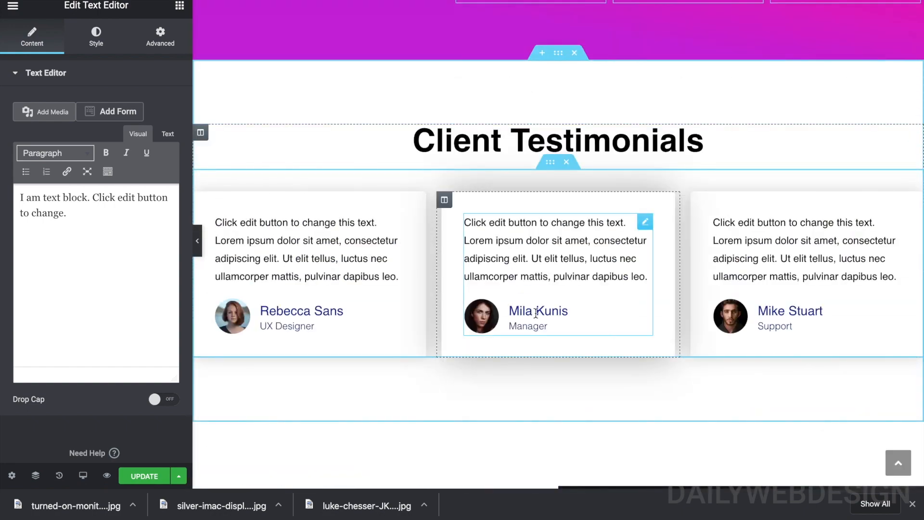
scroll(535, 313, "down", 20)
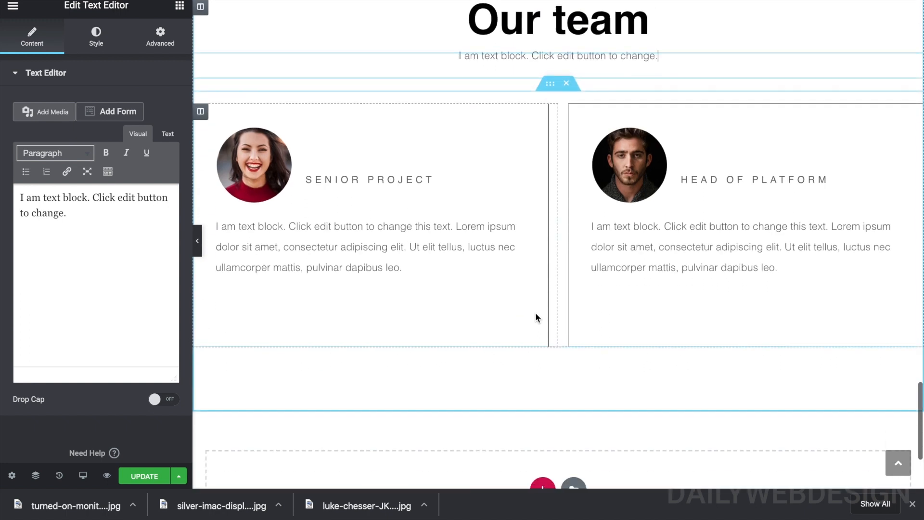
scroll(536, 317, "down", 1)
left_click(405, 146)
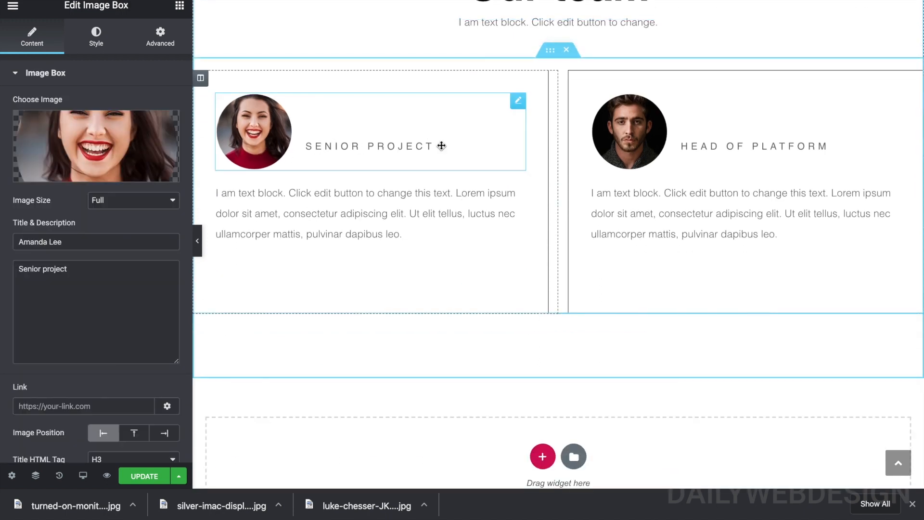
double_click(426, 146)
left_click(424, 145)
left_click(140, 268)
key("ctrl+a")
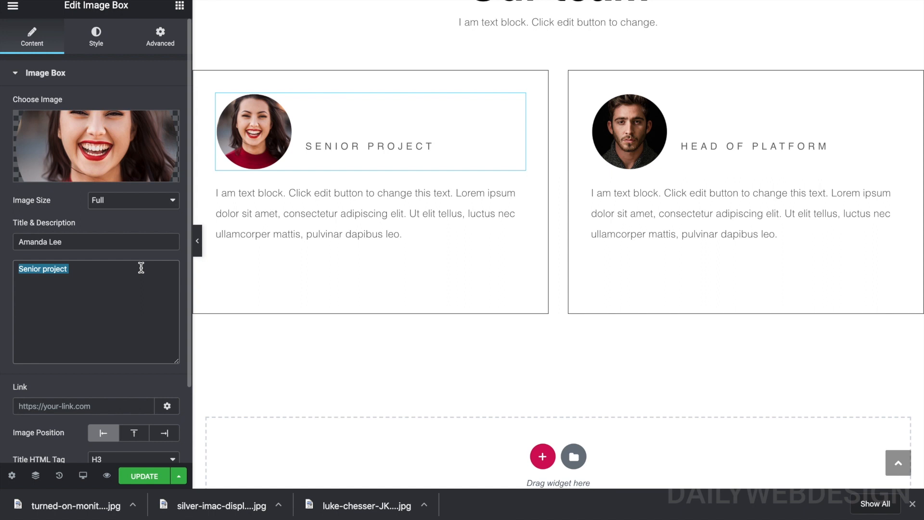
type("Founder and CEO")
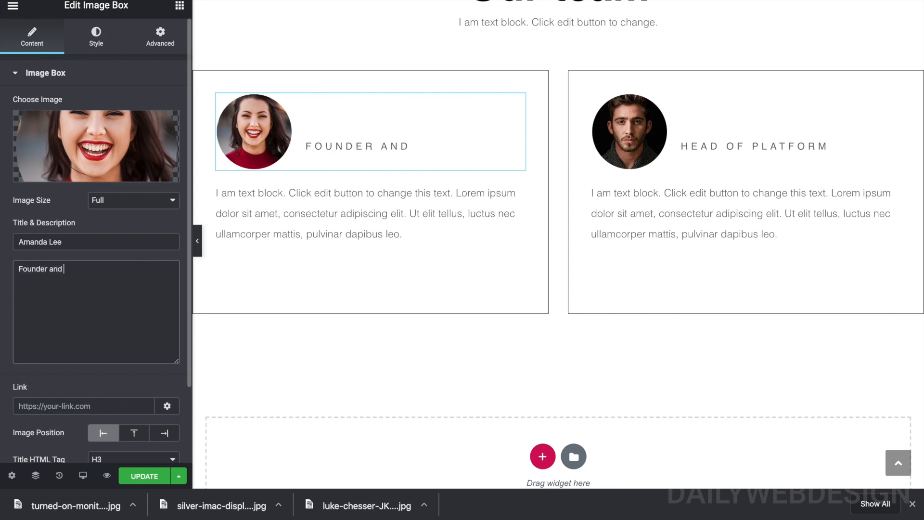
Replace the description in the second team member's image box with "Co-founder and VP".
left_click(658, 143)
triple_click(88, 266)
key("BackSpace")
type("Co-founder and VP")
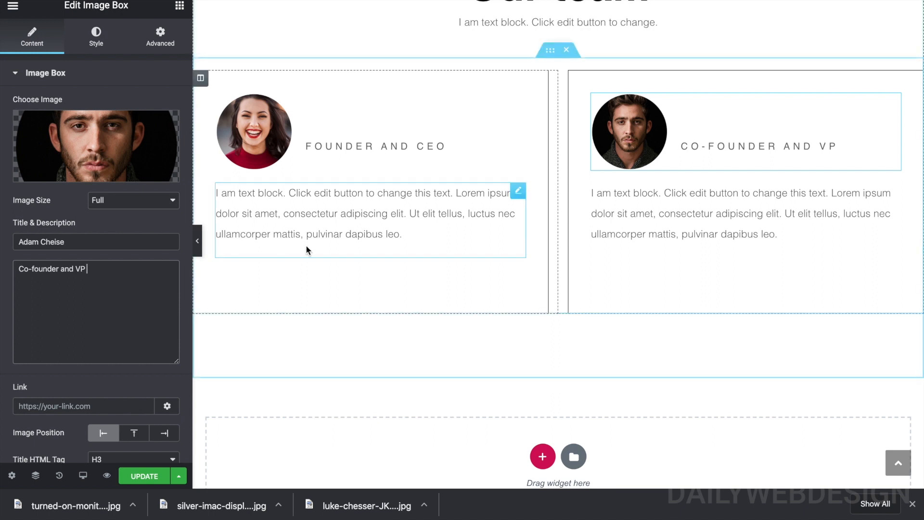
scroll(435, 230, "up", 1)
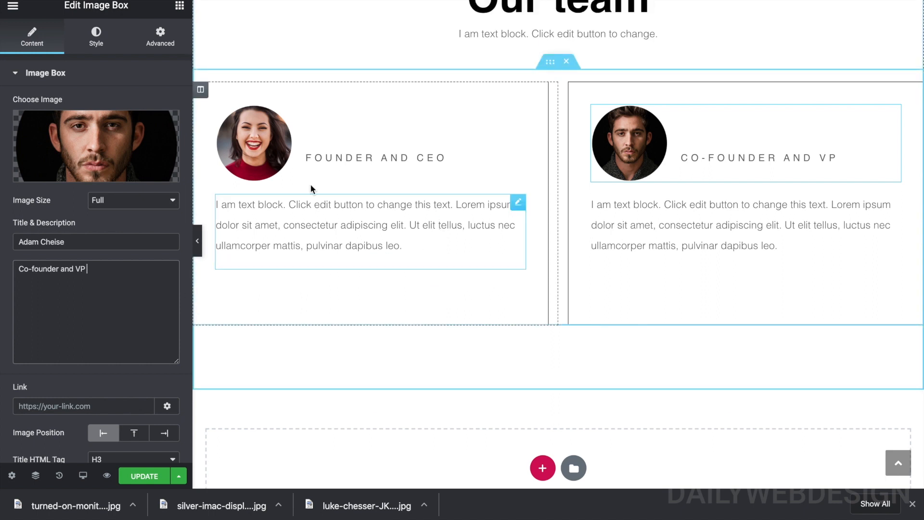
left_click(260, 146)
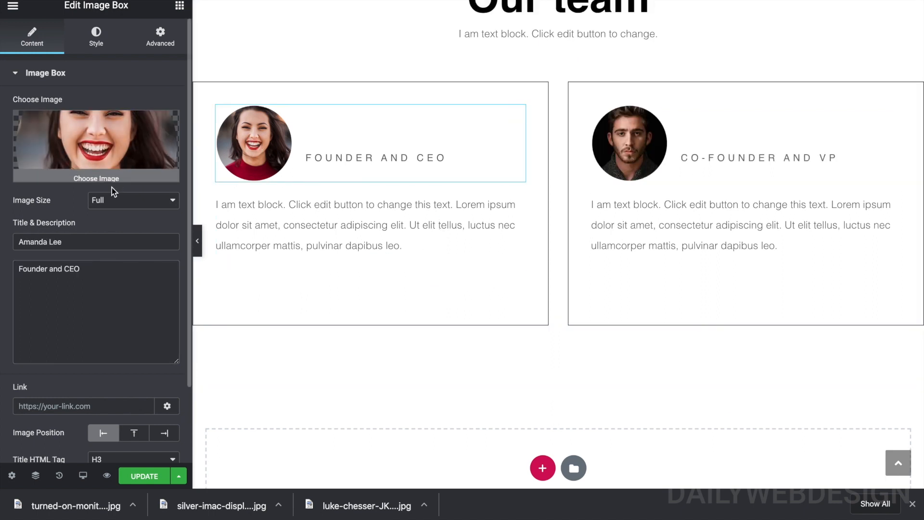
left_click(113, 166)
left_click(374, 157)
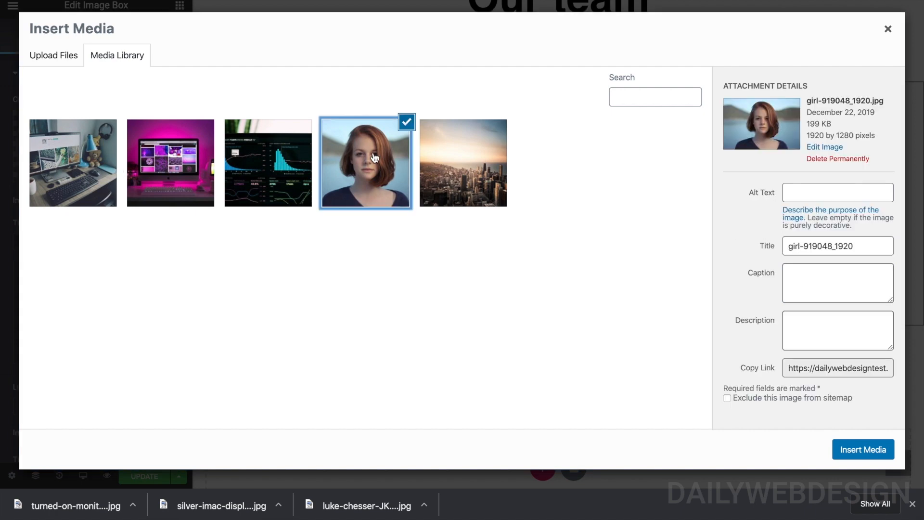
left_click(887, 28)
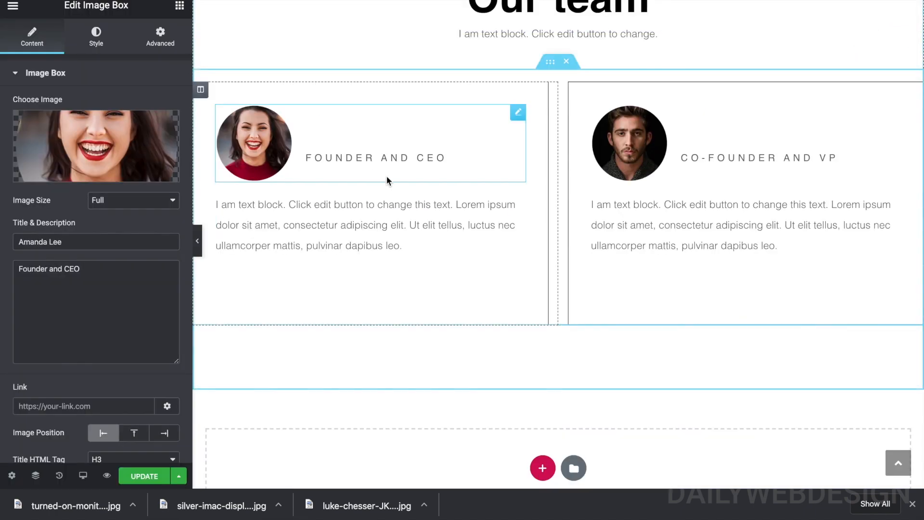
scroll(380, 172, "down", 1)
scroll(380, 172, "up", 4)
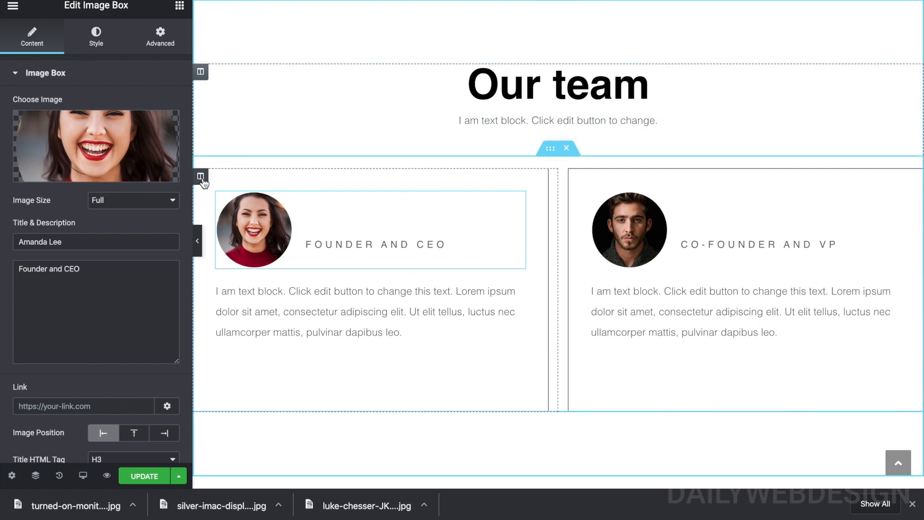
Try a smaller padding on the first team member's column and set it back to 35 px on all sides.
left_click(201, 177)
left_click(163, 33)
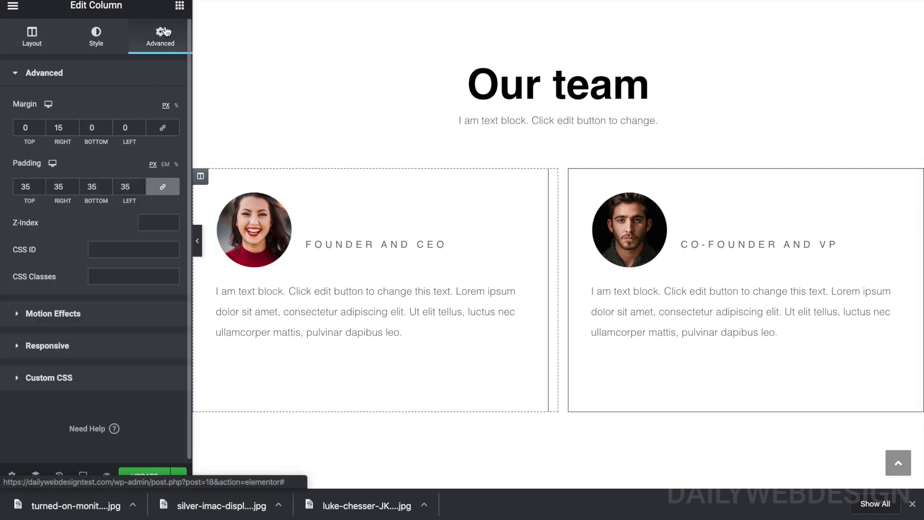
left_click(33, 189)
key("BackSpace")
key("BackSpace")
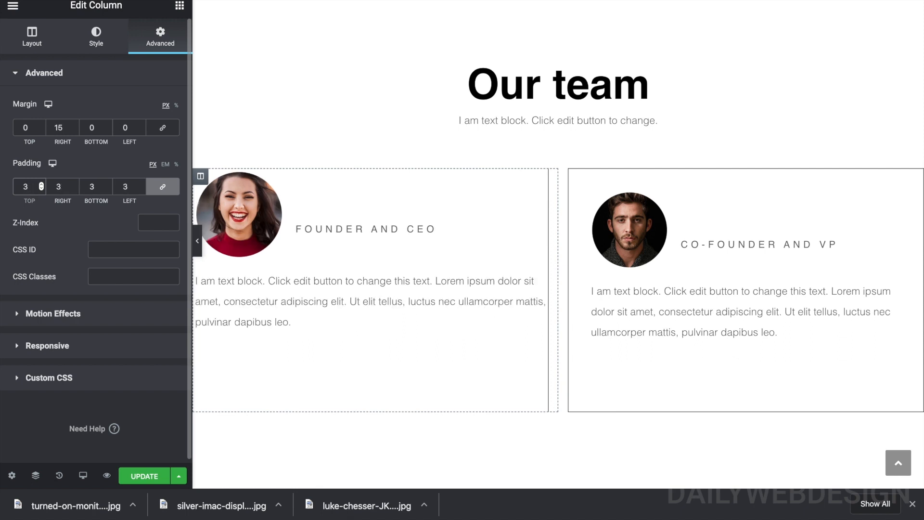
type("35")
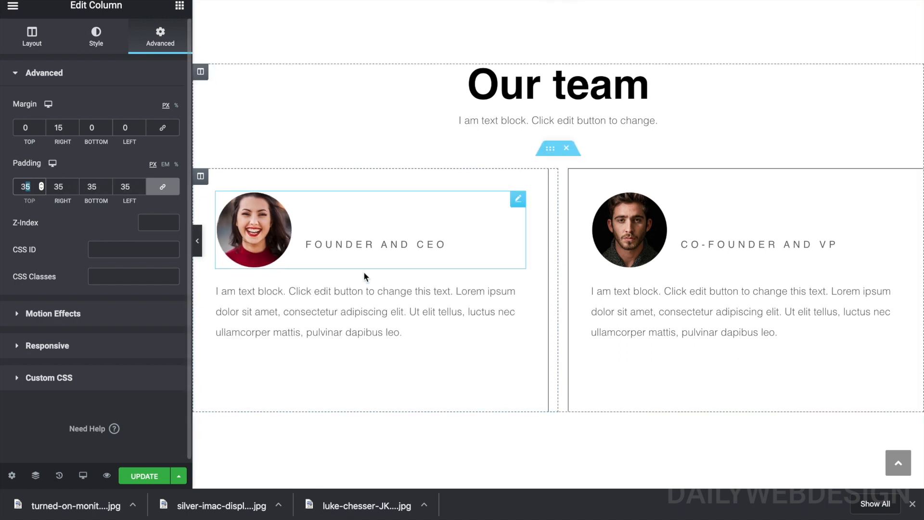
Remove the border from the first team member's column by setting its border type to None, and preview the section.
scroll(525, 437, "down", 5)
scroll(525, 437, "up", 2)
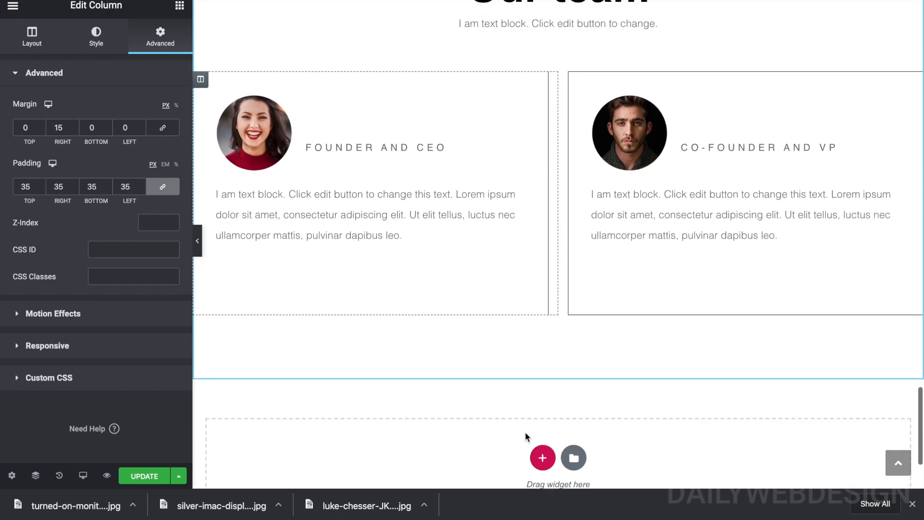
left_click(198, 241)
scroll(261, 149, "up", 3)
scroll(262, 154, "down", 1)
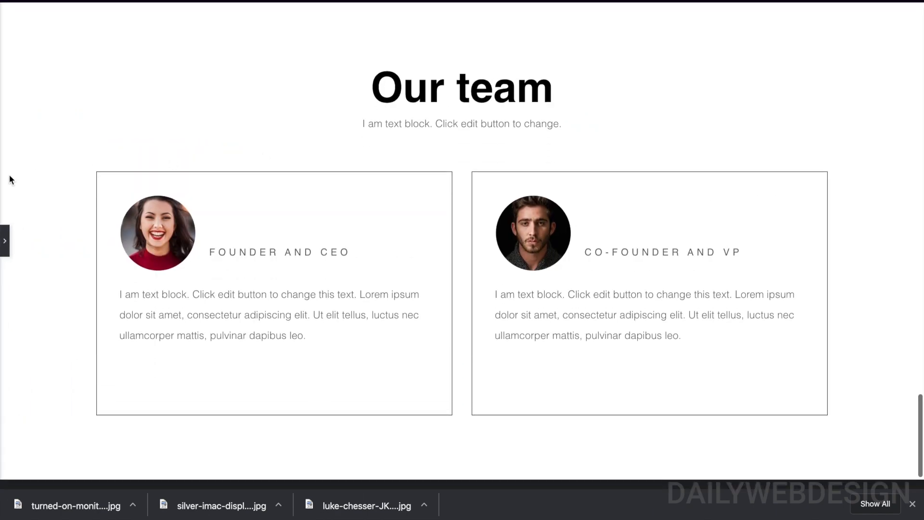
left_click(6, 237)
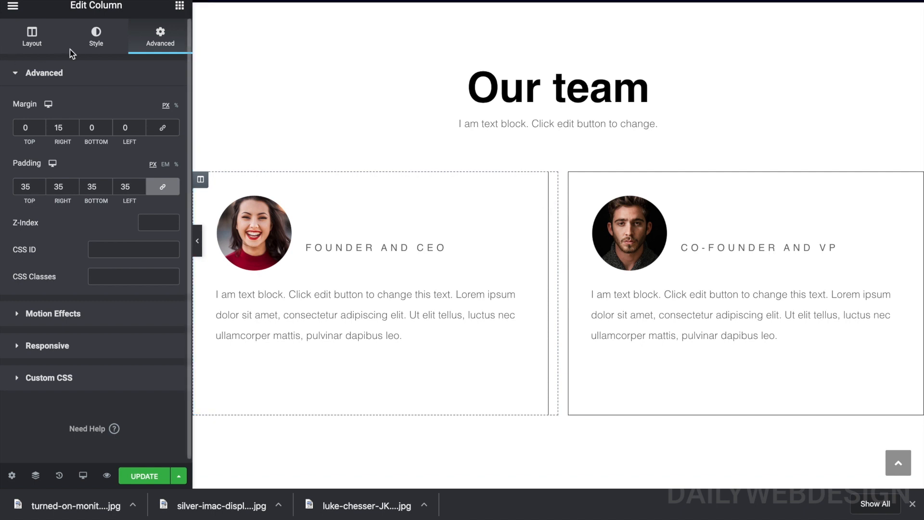
left_click(105, 42)
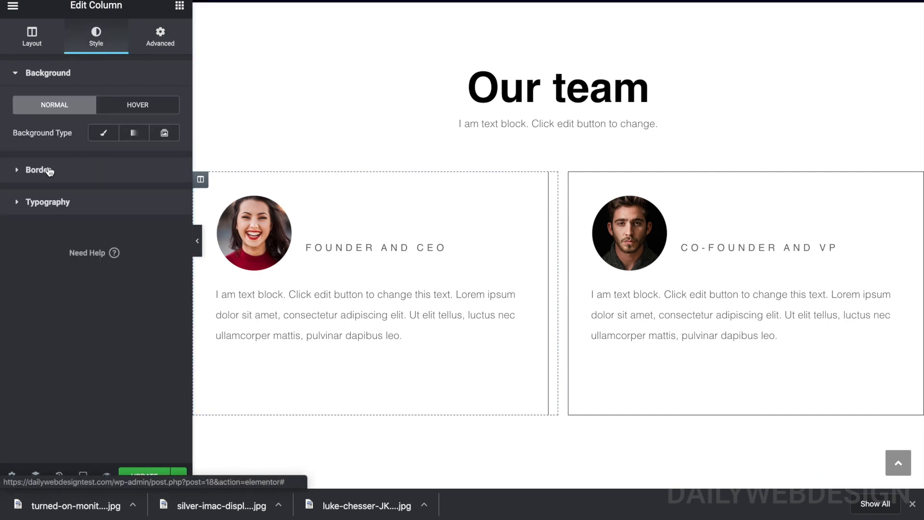
left_click(18, 171)
left_click(117, 168)
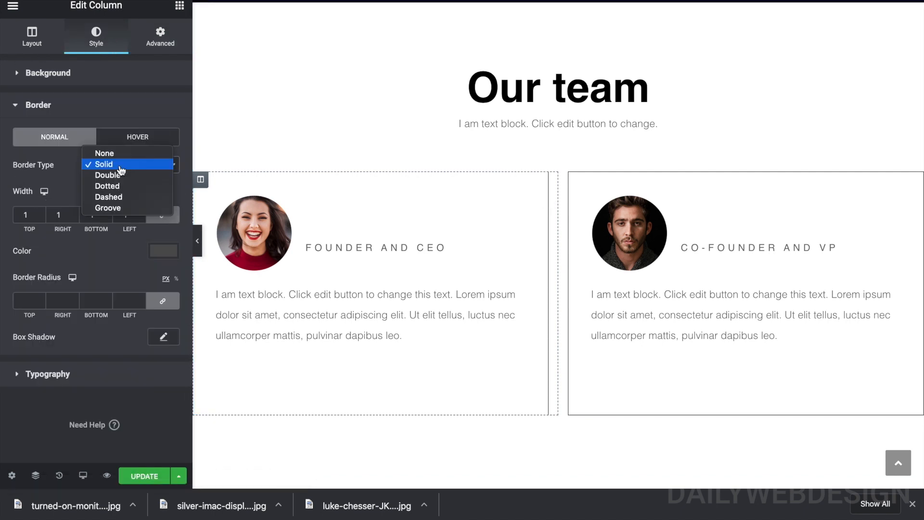
left_click(130, 155)
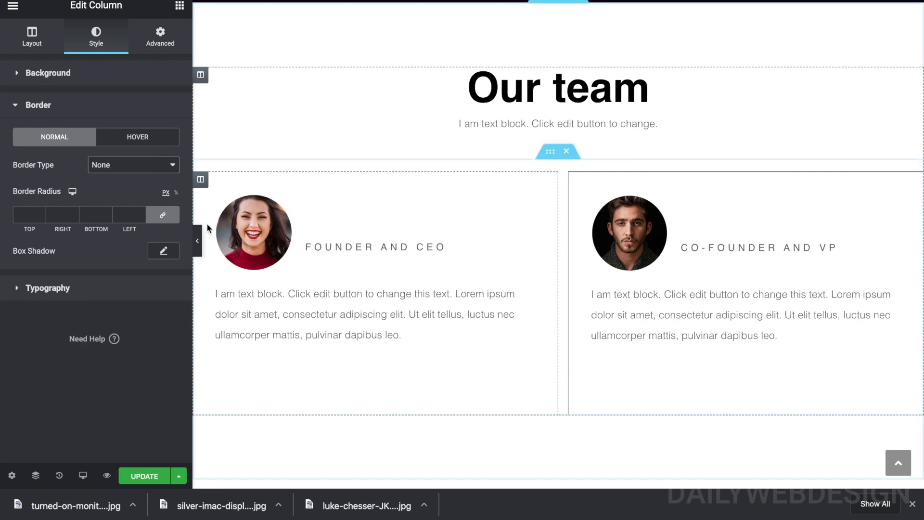
left_click(197, 241)
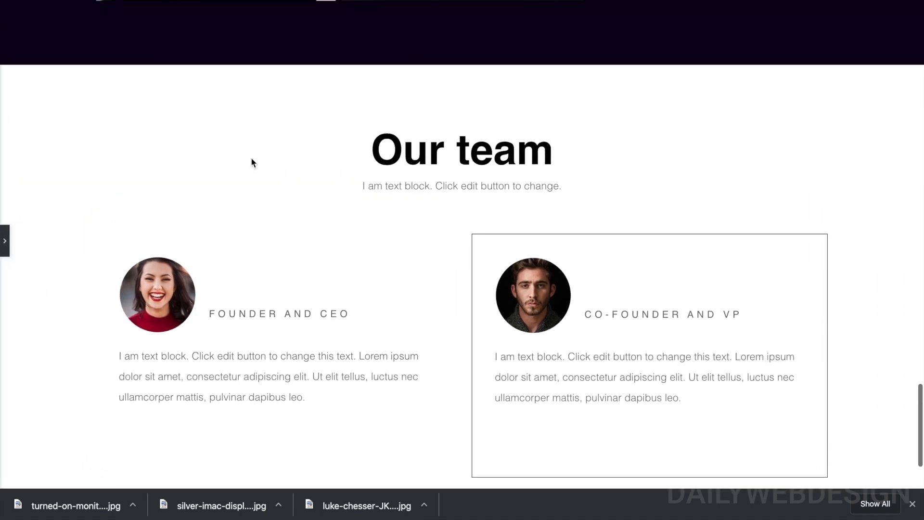
left_click(7, 241)
Set the border type of the second team member's column to None and preview the section without the editing controls.
left_click(574, 184)
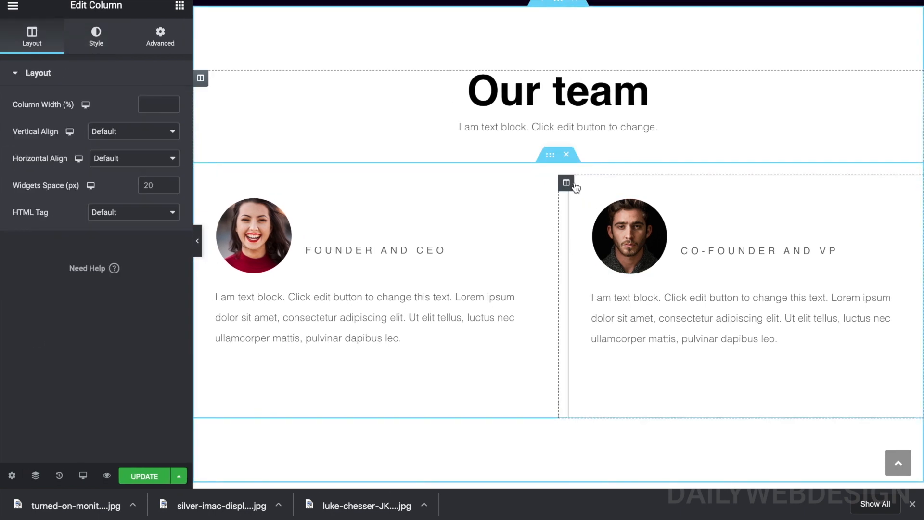
left_click(95, 34)
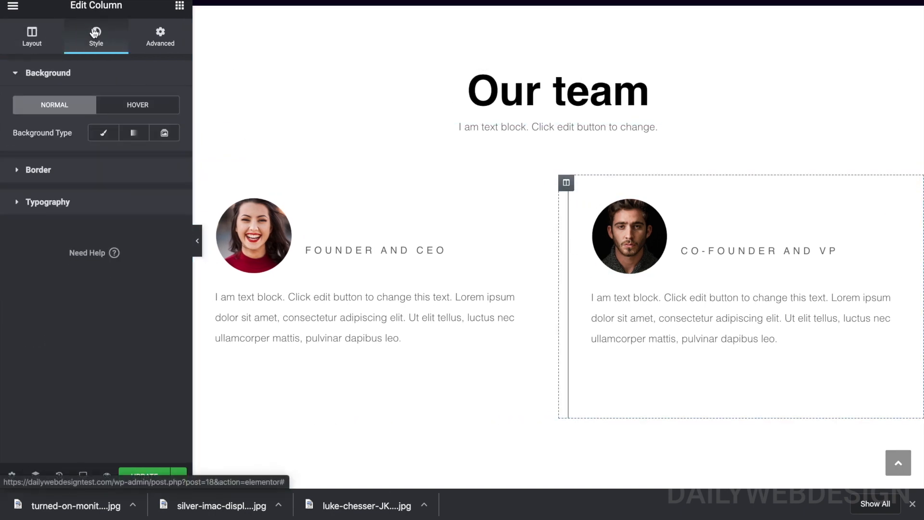
left_click(34, 173)
left_click(144, 165)
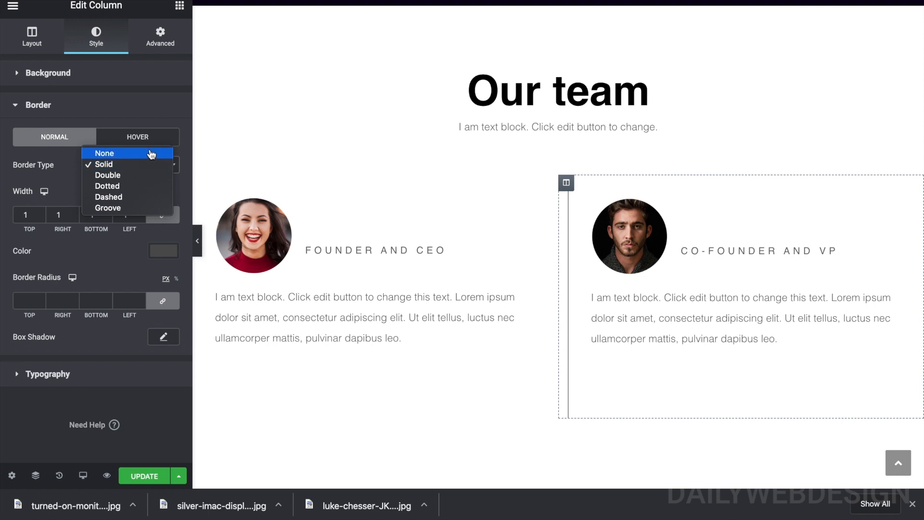
left_click(96, 150)
left_click(197, 240)
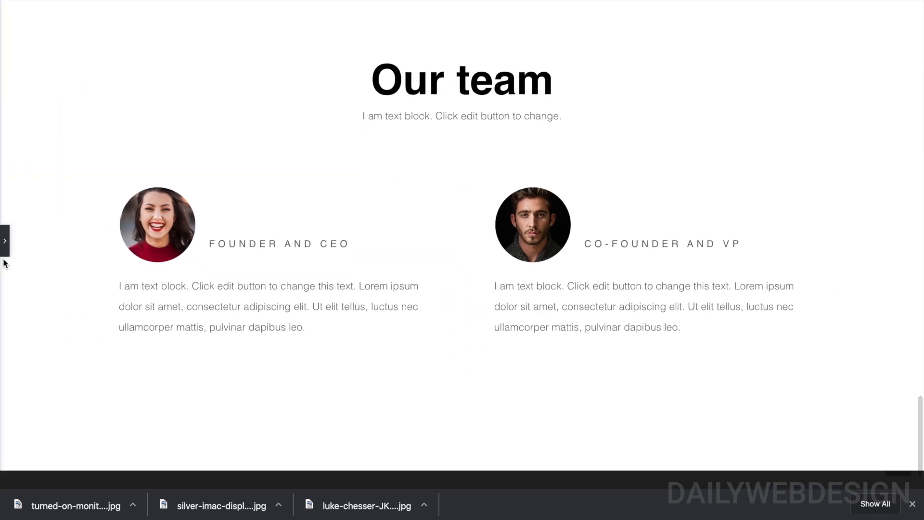
left_click(4, 240)
Delete the placeholder text block below the "Our team" heading.
left_click(647, 119)
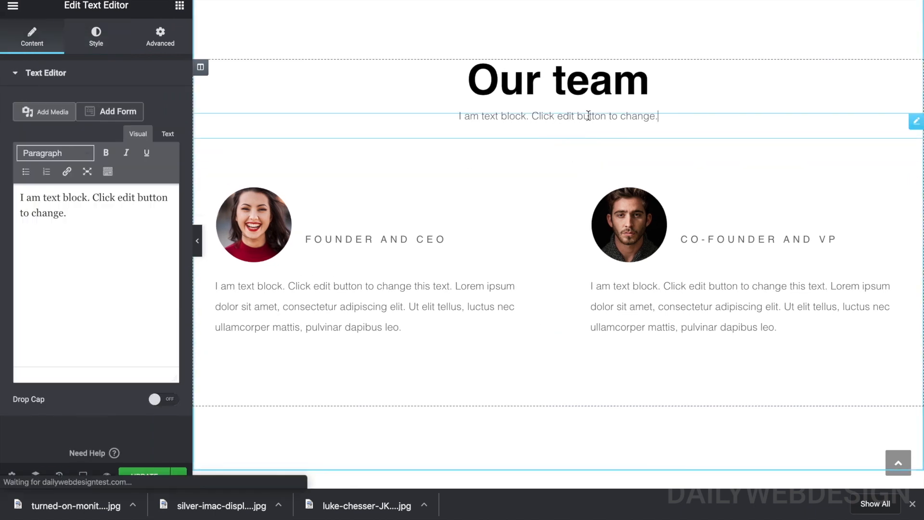
right_click(614, 113)
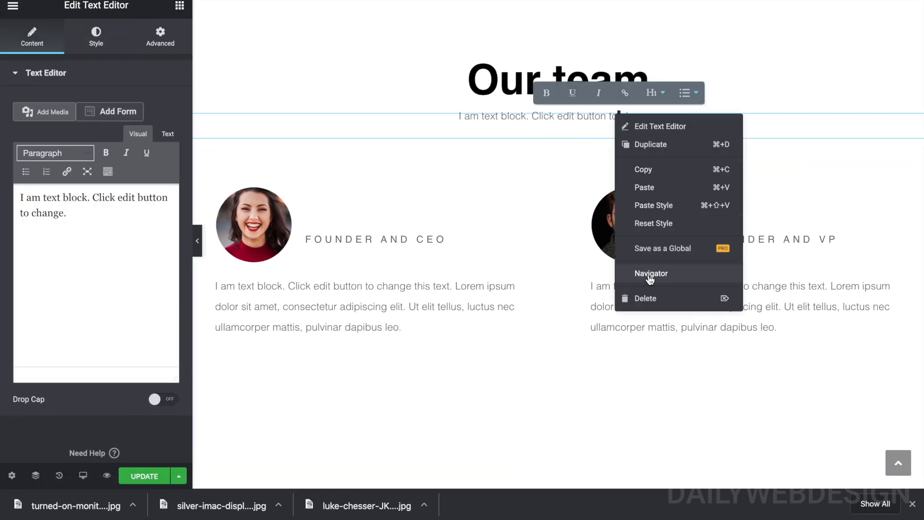
left_click(648, 300)
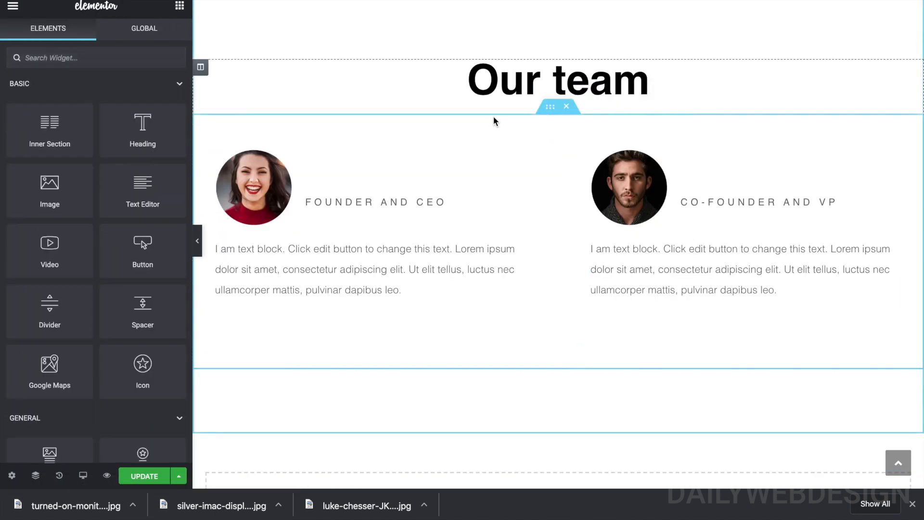
Set the font size of the "Our team" heading to 50 px and preview the section.
left_click(539, 87)
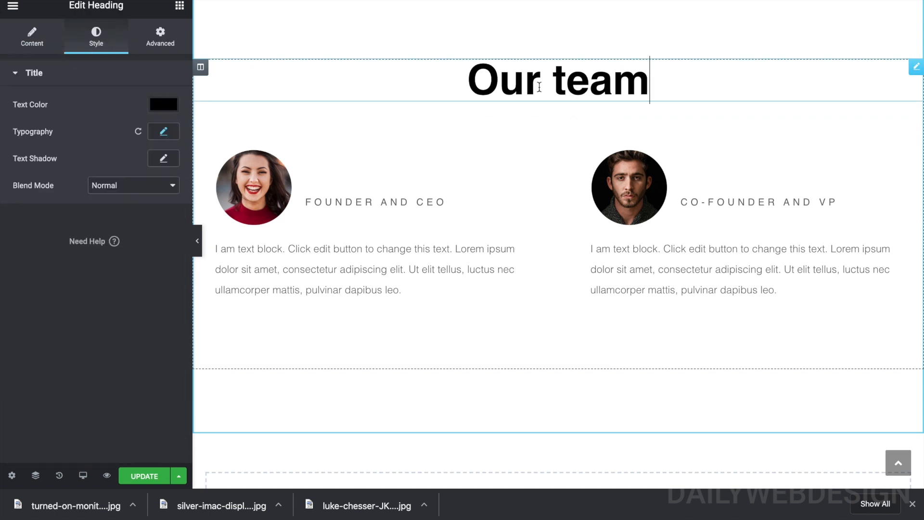
left_click(164, 132)
left_click(160, 218)
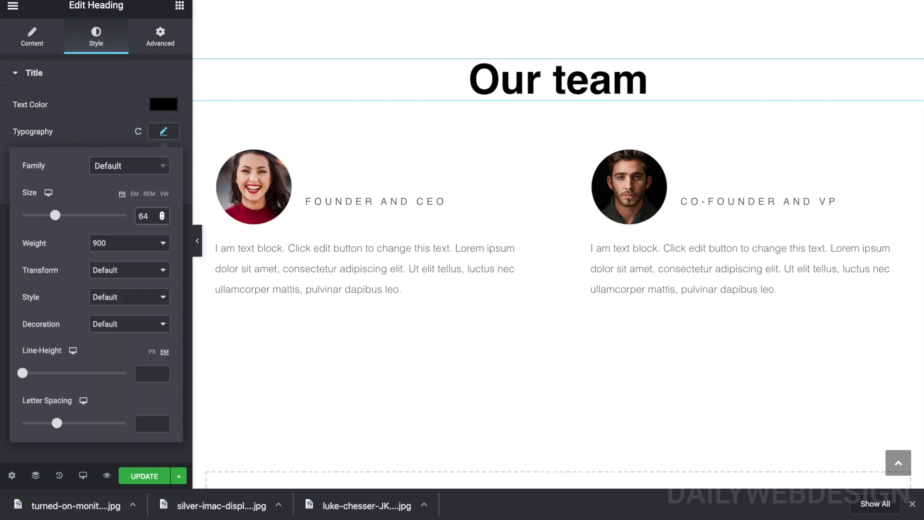
key("BackSpace")
type("50")
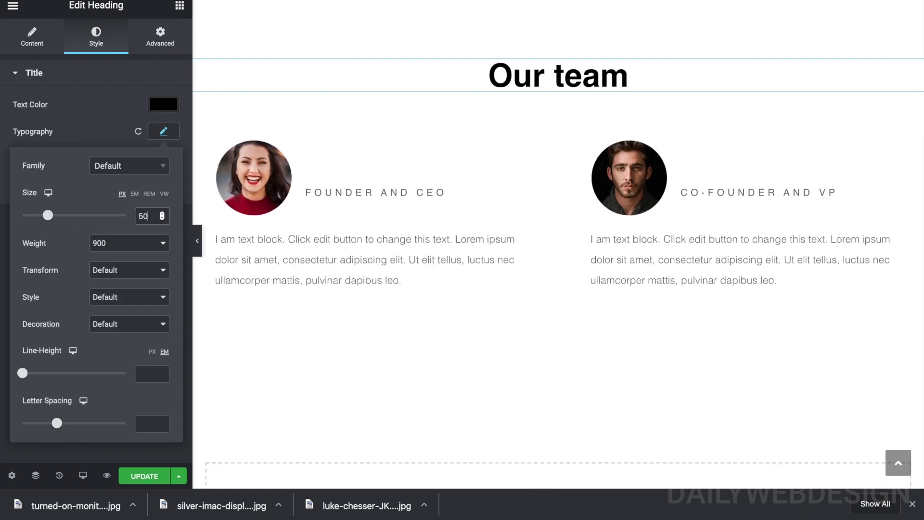
left_click(437, 110)
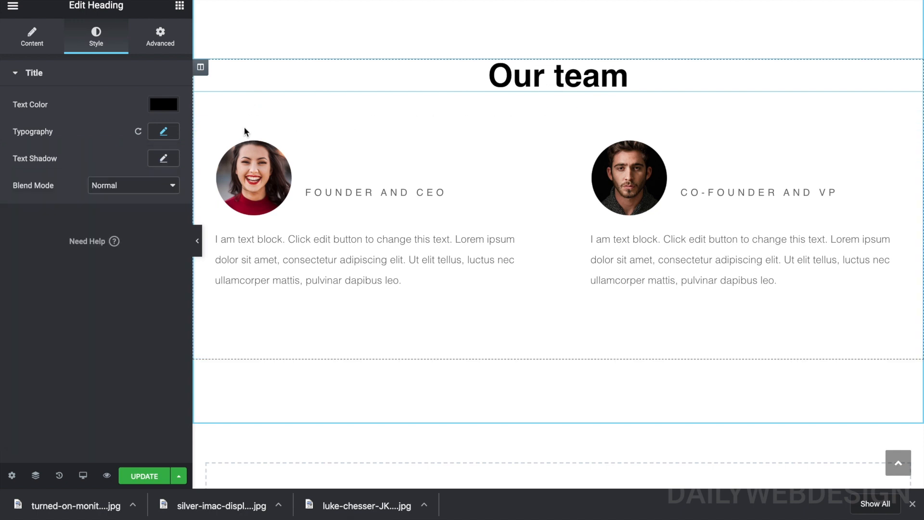
left_click(198, 240)
scroll(333, 100, "up", 1)
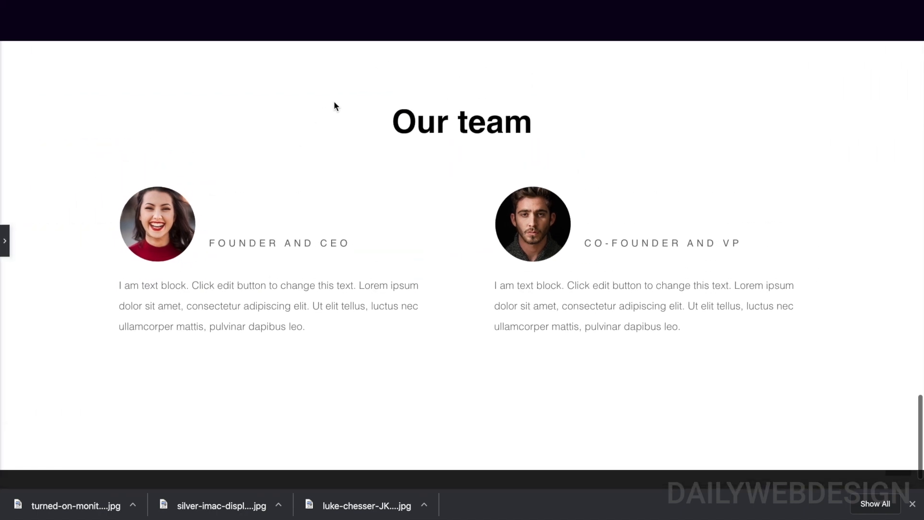
Change the "Our team" heading text to "Meet the Team".
left_click(5, 240)
double_click(515, 124)
type("Meet the")
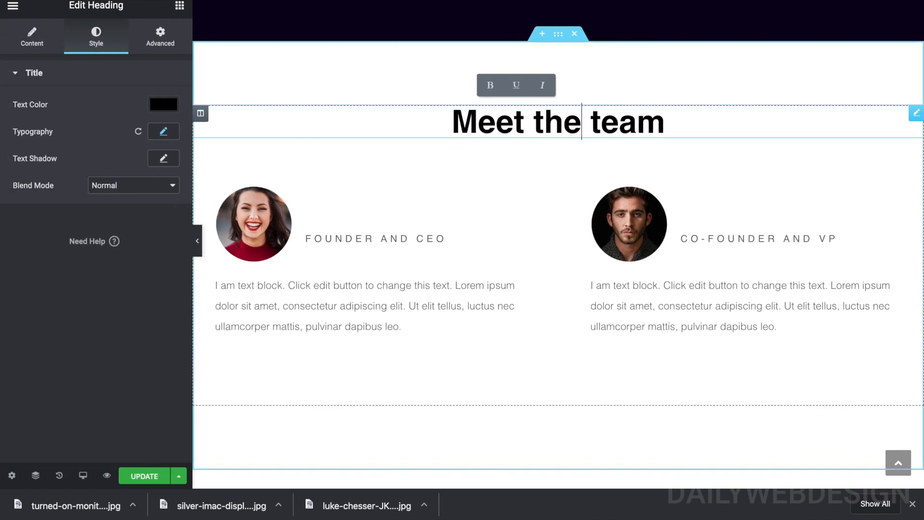
key("BackSpace")
type("T")
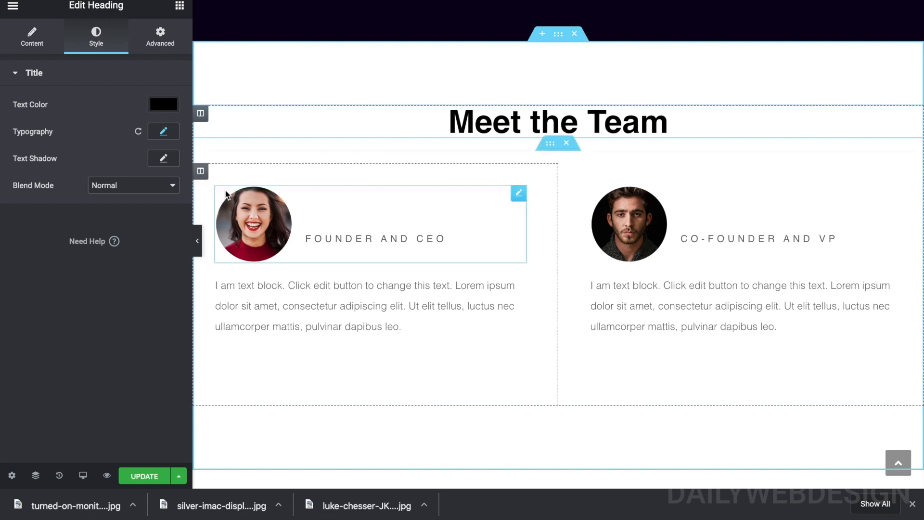
Preview the page without the editing controls and review it from the header down to the "Meet the Team" section.
left_click(195, 246)
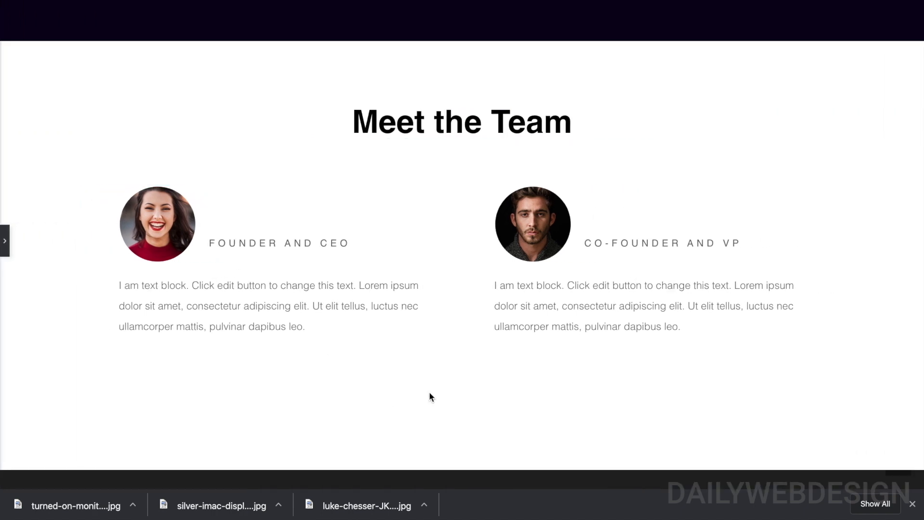
scroll(430, 388, "up", 1)
scroll(429, 388, "down", 1)
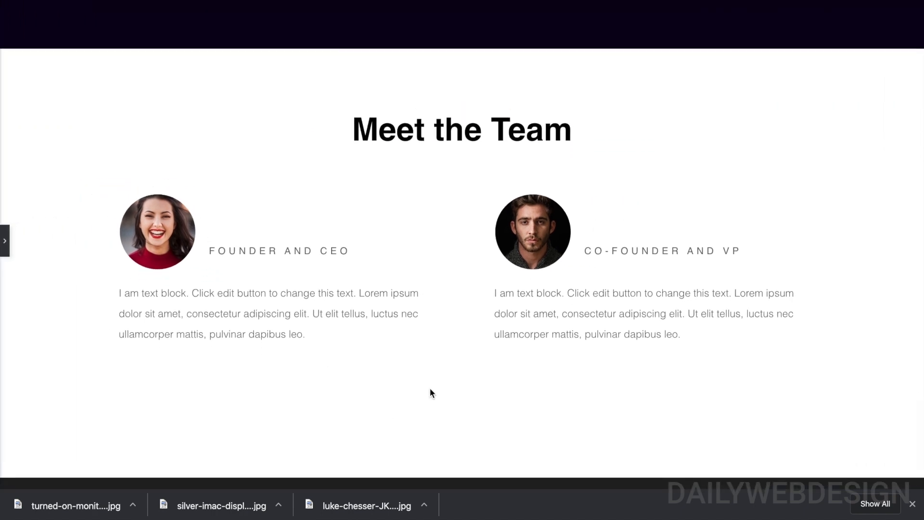
scroll(430, 388, "down", 1)
scroll(430, 393, "up", 2)
scroll(429, 393, "down", 1)
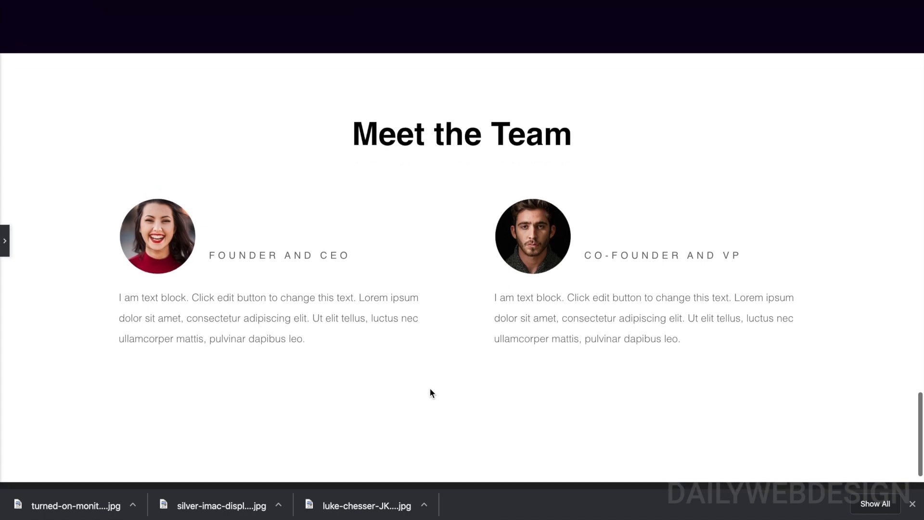
scroll(430, 392, "up", 20)
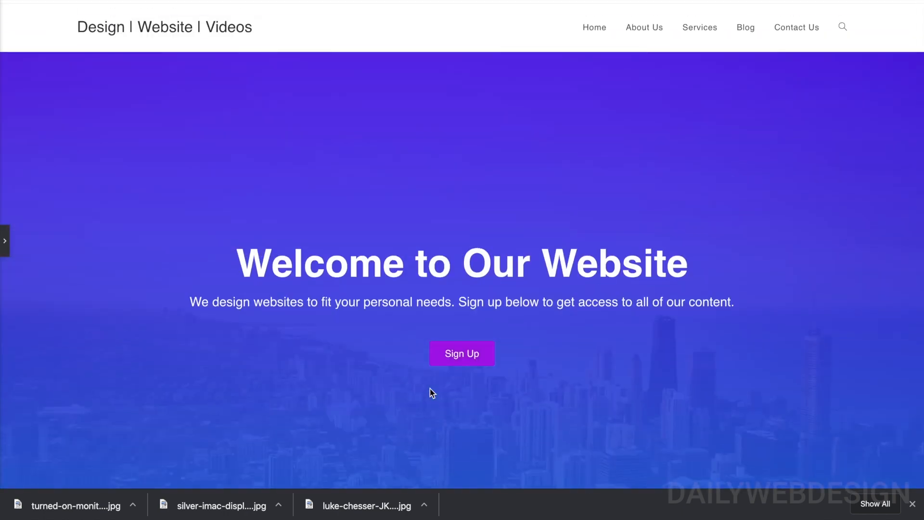
scroll(430, 388, "down", 10)
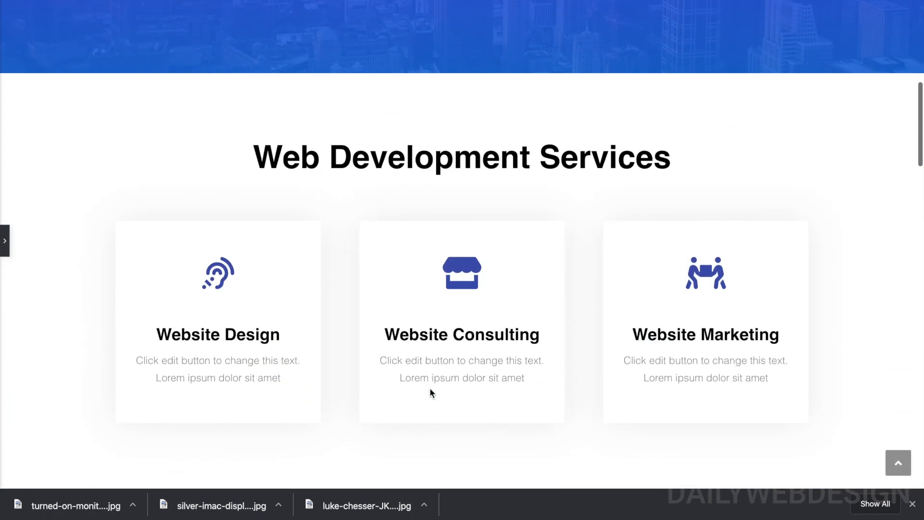
scroll(430, 388, "down", 12)
scroll(430, 388, "down", 10)
scroll(430, 392, "down", 10)
scroll(430, 392, "down", 6)
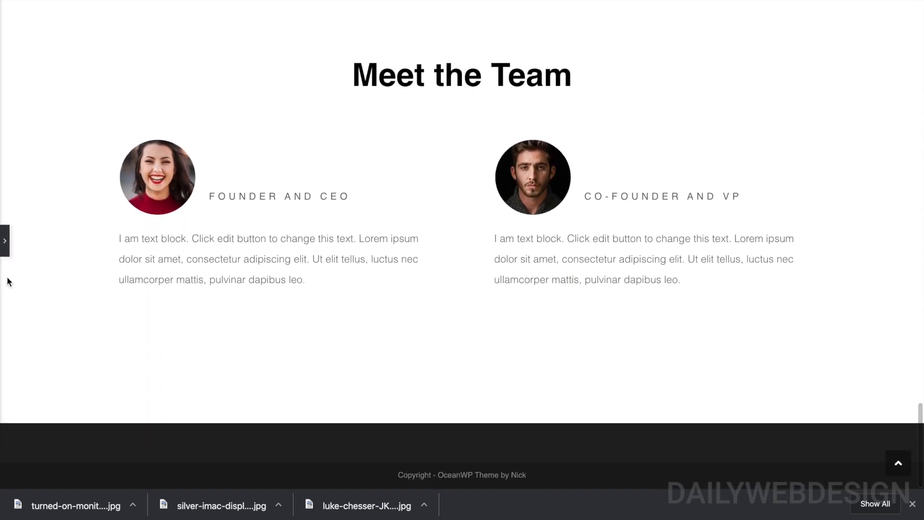
left_click(6, 249)
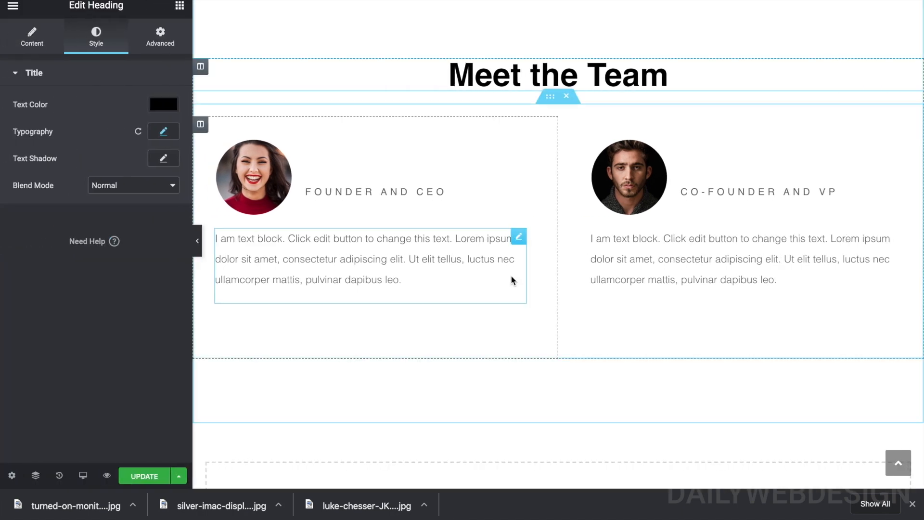
Open the template library for the empty area below the team section and filter the blocks by the Contact category.
scroll(512, 279, "down", 5)
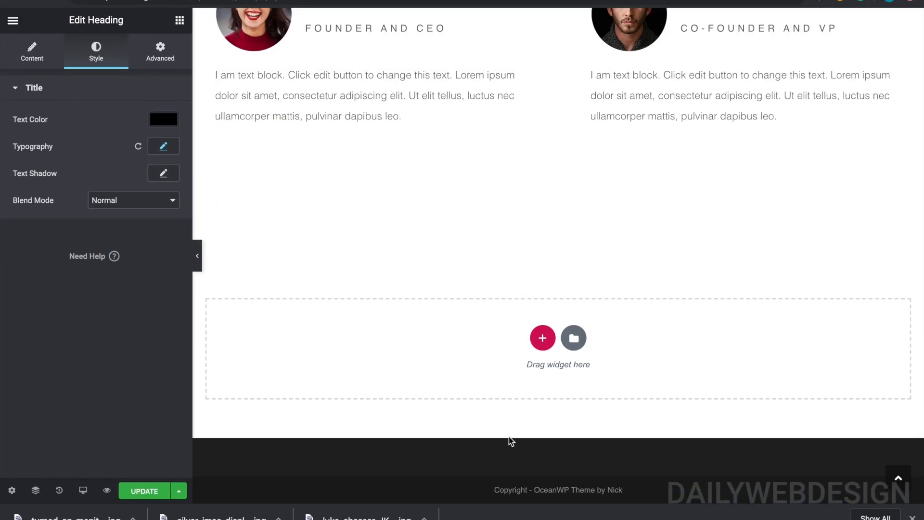
left_click(574, 338)
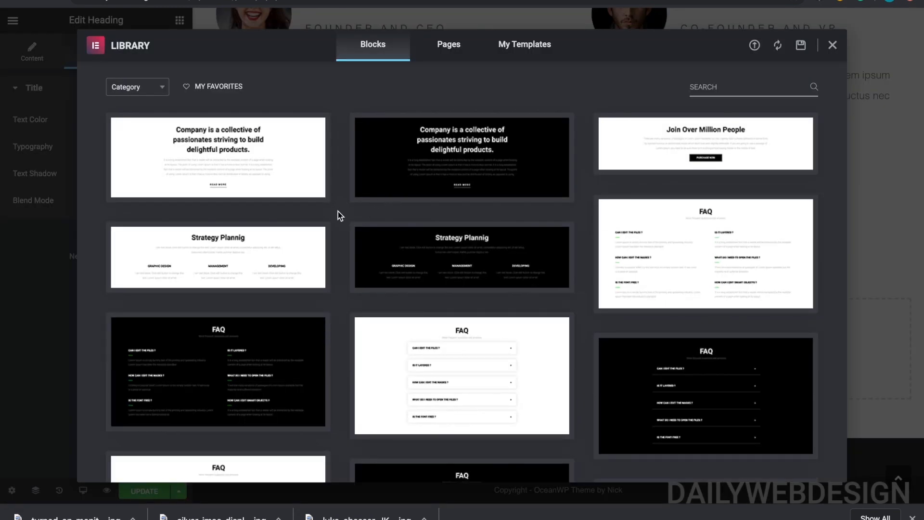
left_click(161, 91)
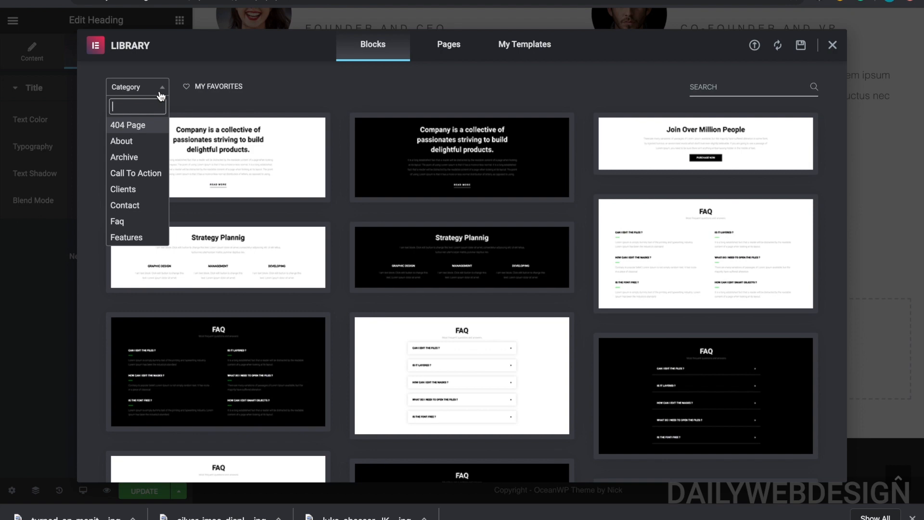
left_click(150, 206)
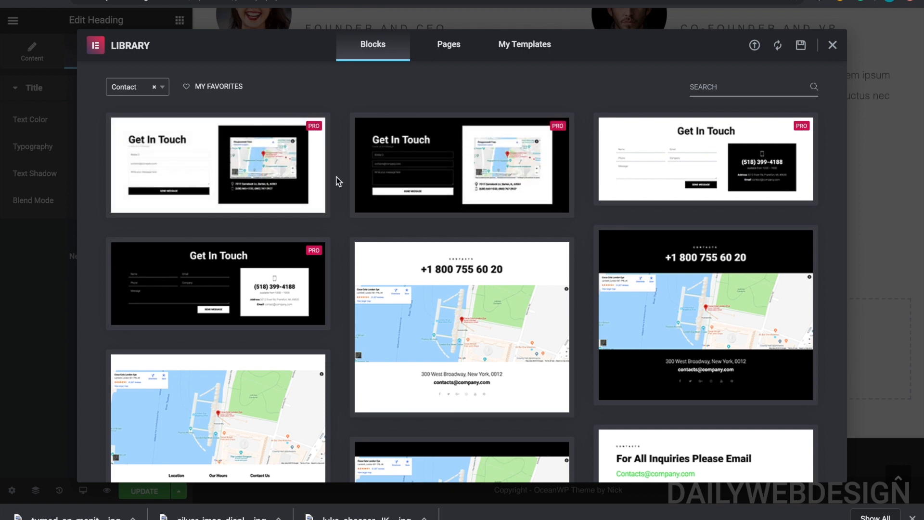
Insert the white "For All Inquiries Please Email" contact block that has social icons and a map beside the text.
scroll(338, 181, "down", 3)
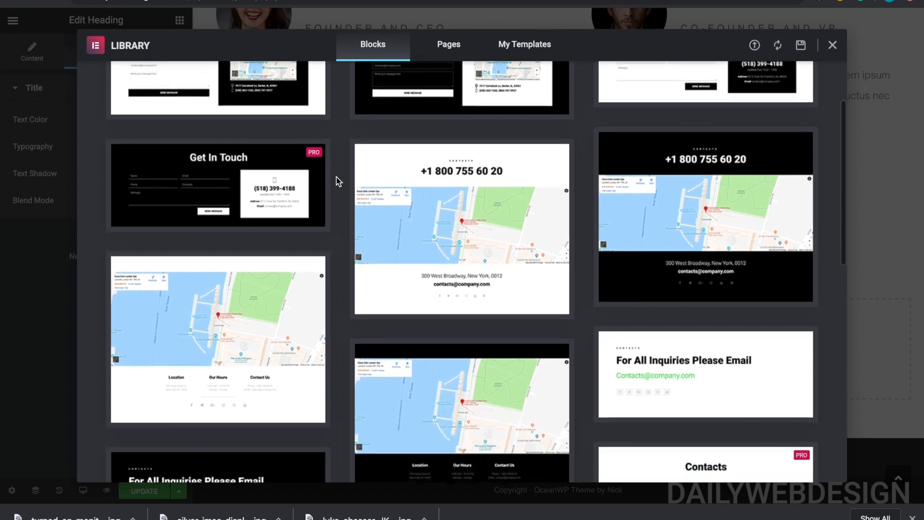
scroll(338, 182, "down", 5)
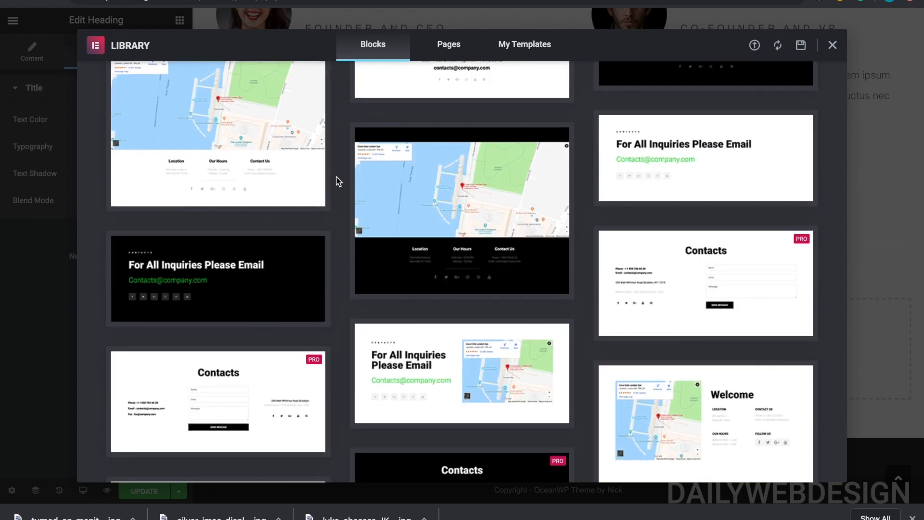
scroll(339, 181, "down", 4)
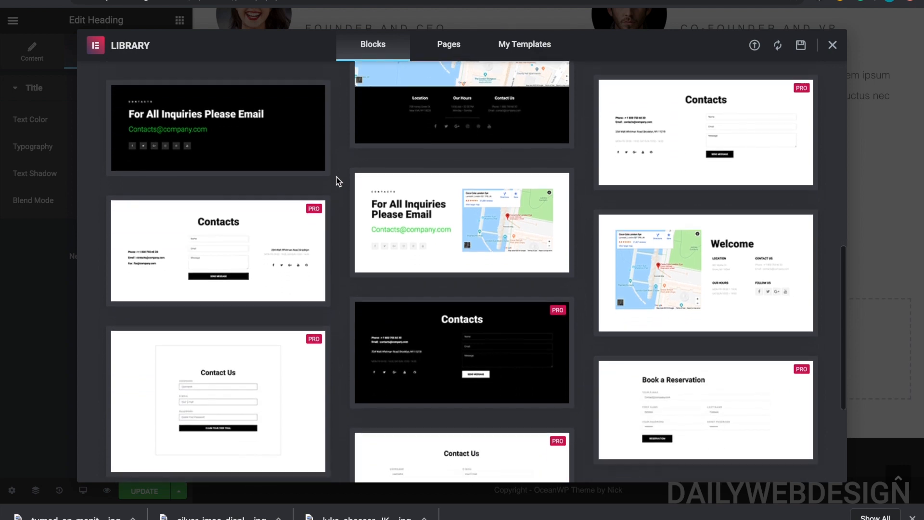
scroll(338, 181, "down", 5)
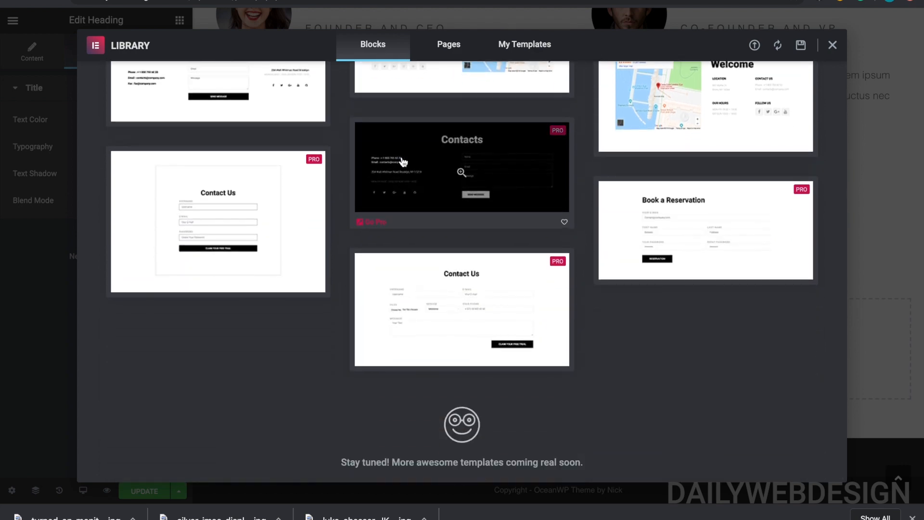
scroll(339, 150, "up", 1)
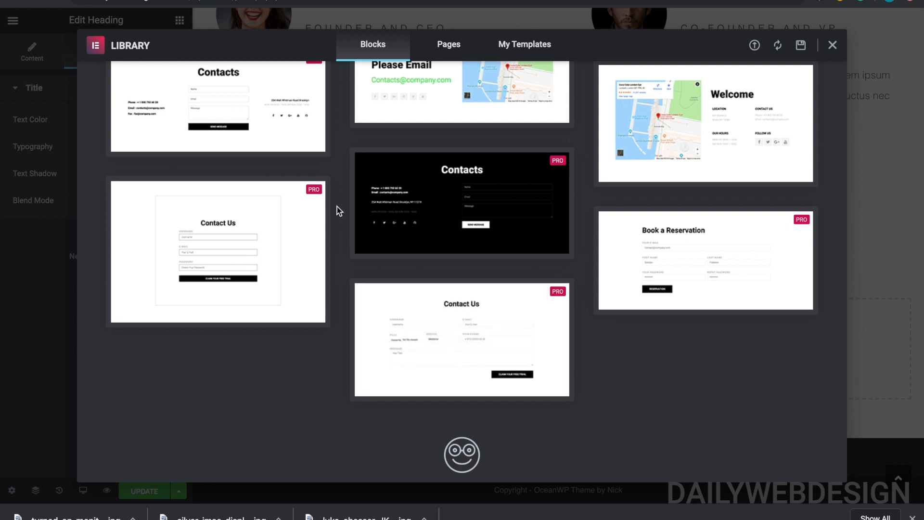
scroll(336, 207, "up", 2)
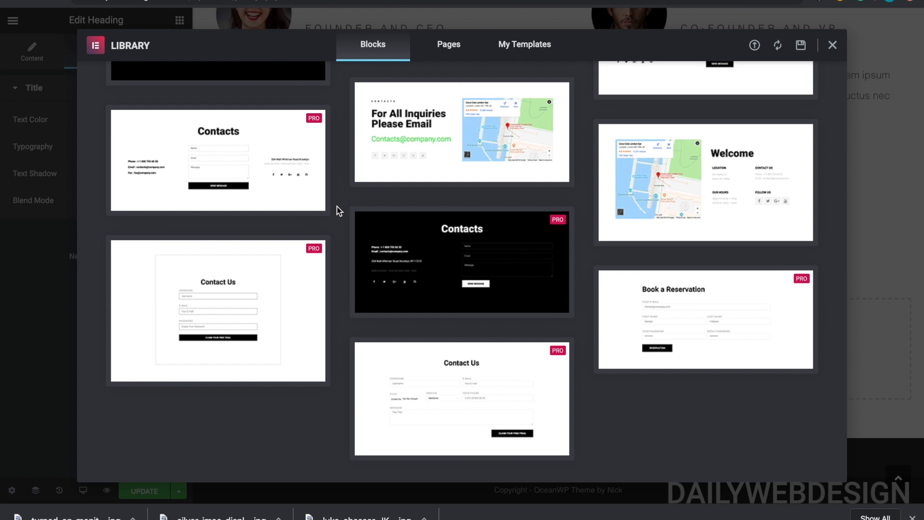
scroll(337, 206, "up", 1)
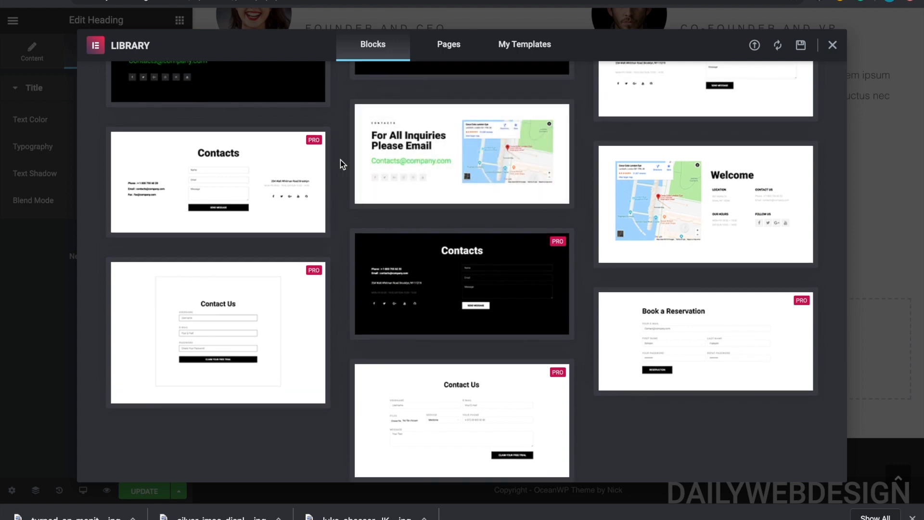
scroll(340, 160, "up", 3)
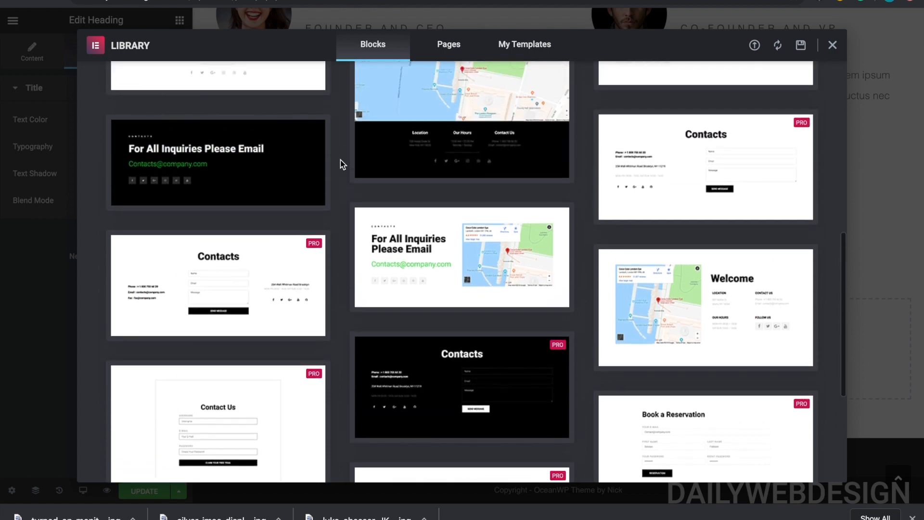
scroll(340, 160, "up", 1)
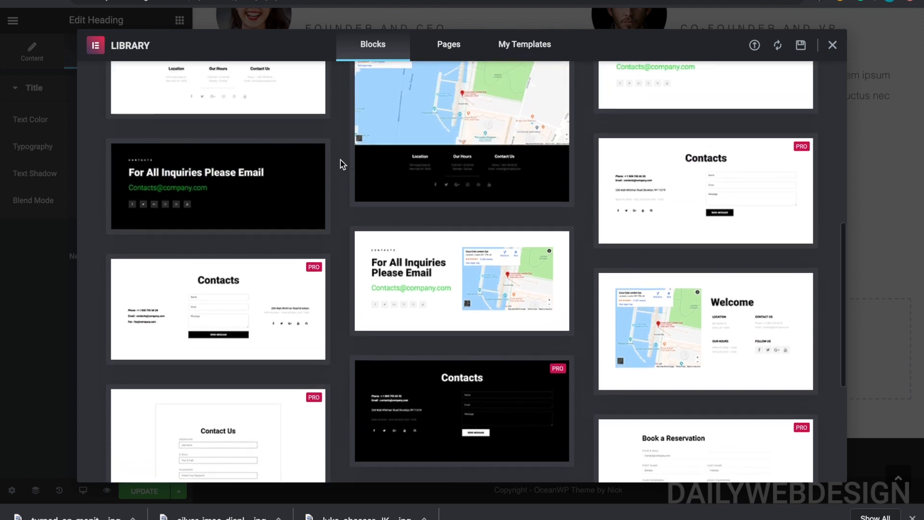
scroll(339, 160, "up", 1)
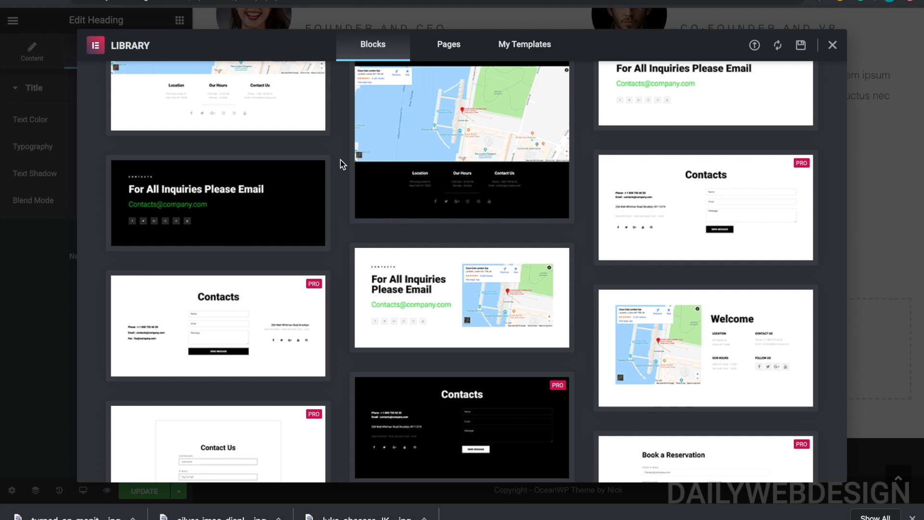
scroll(340, 159, "up", 2)
mouse_move(412, 337)
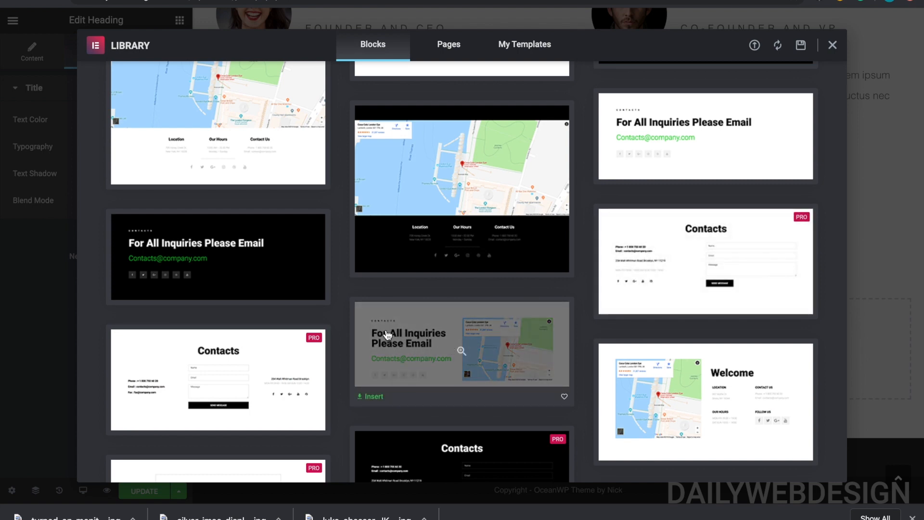
left_click(385, 332)
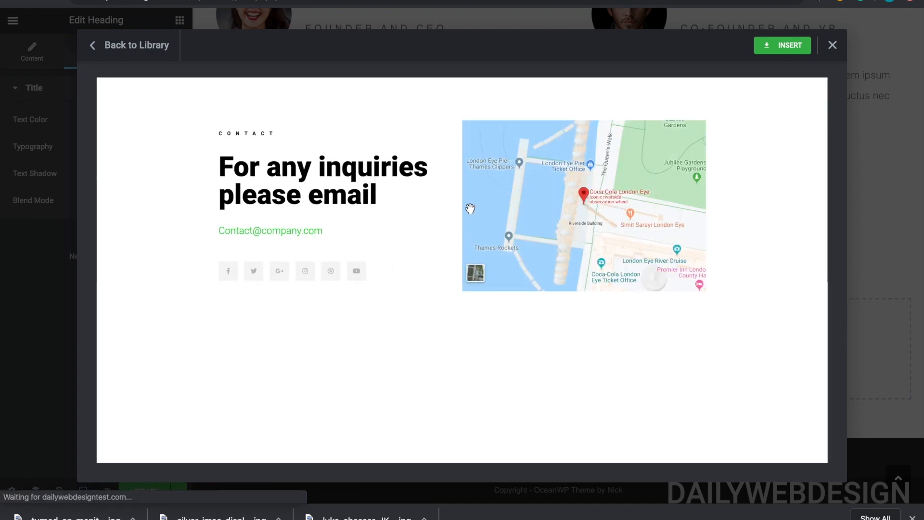
left_click(780, 49)
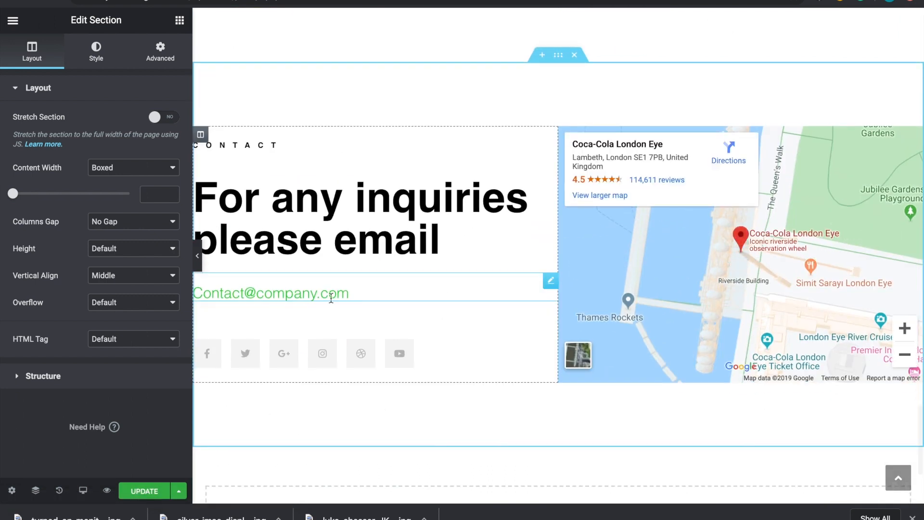
Set the text color of the contact section's email heading to a vivid blue, starting from the blue preset.
left_click(334, 295)
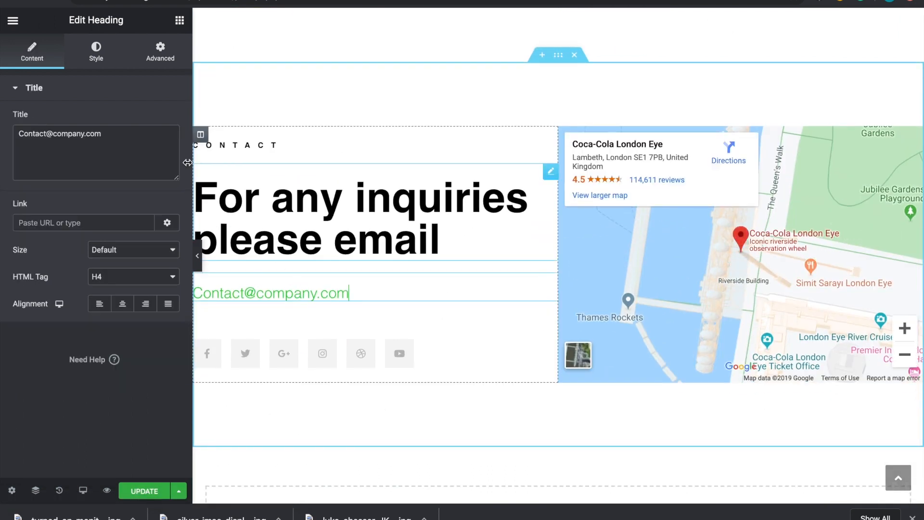
scroll(380, 91, "up", 1)
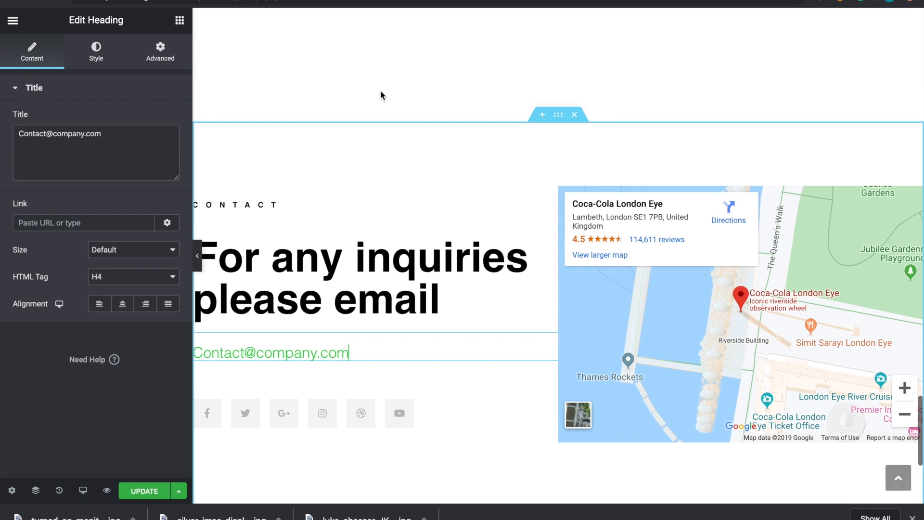
left_click(110, 59)
left_click(164, 119)
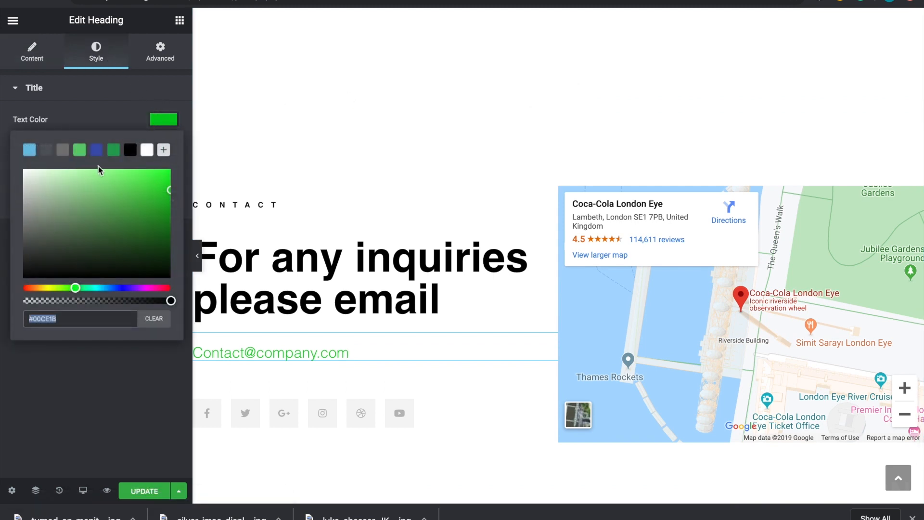
left_click(96, 151)
left_click_drag(144, 219, 158, 184)
left_click(128, 130)
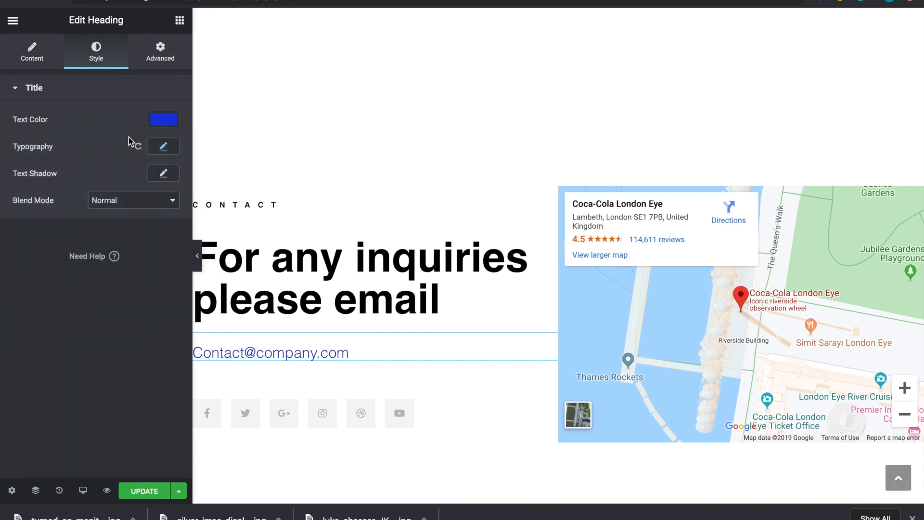
Set the contact section's social icons to a custom primary color of #4054B2 and a white secondary color, #FFFFFF.
left_click(213, 415)
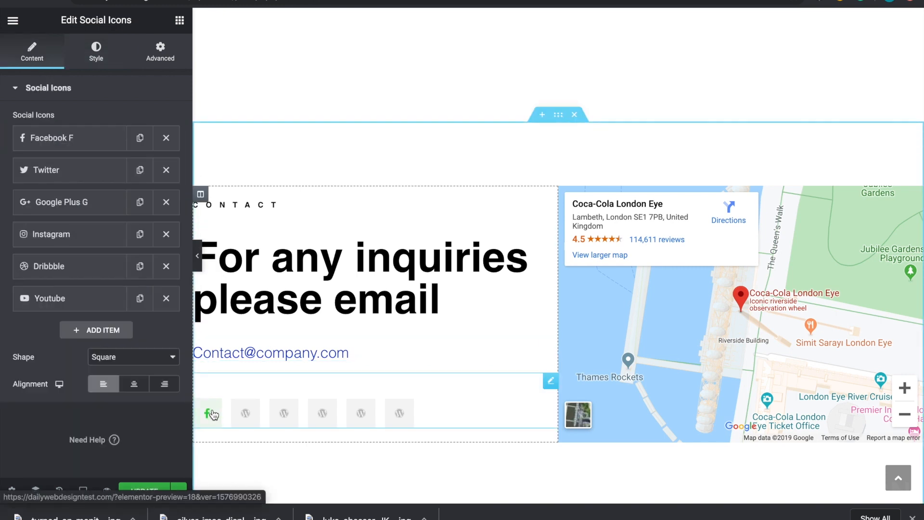
left_click(101, 61)
scroll(106, 164, "down", 1)
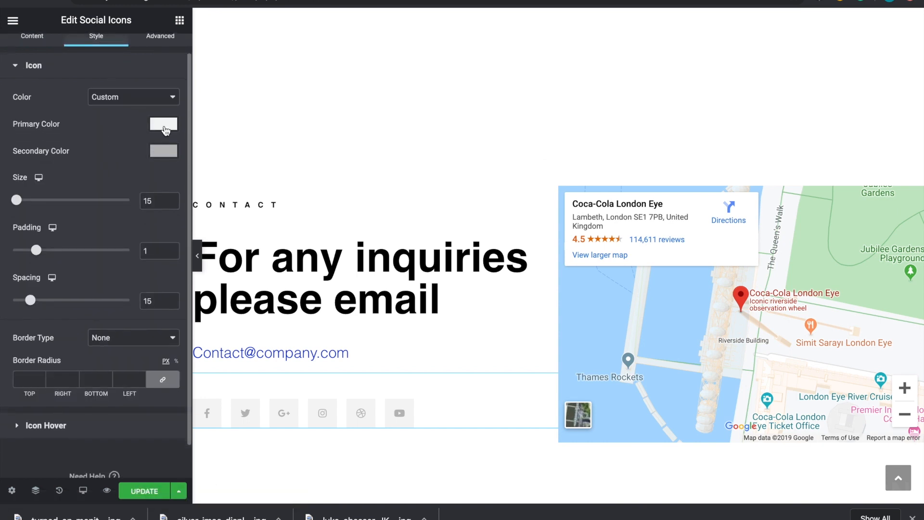
left_click(164, 125)
left_click(96, 154)
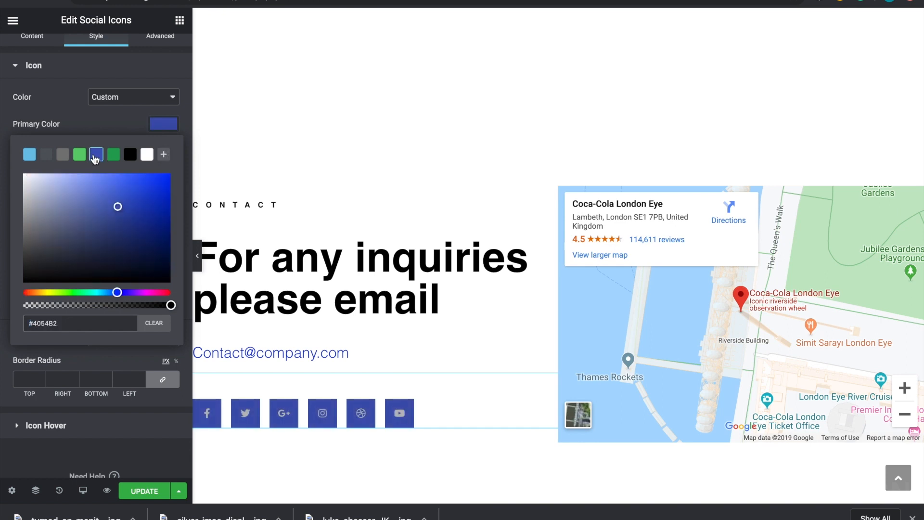
left_click(124, 123)
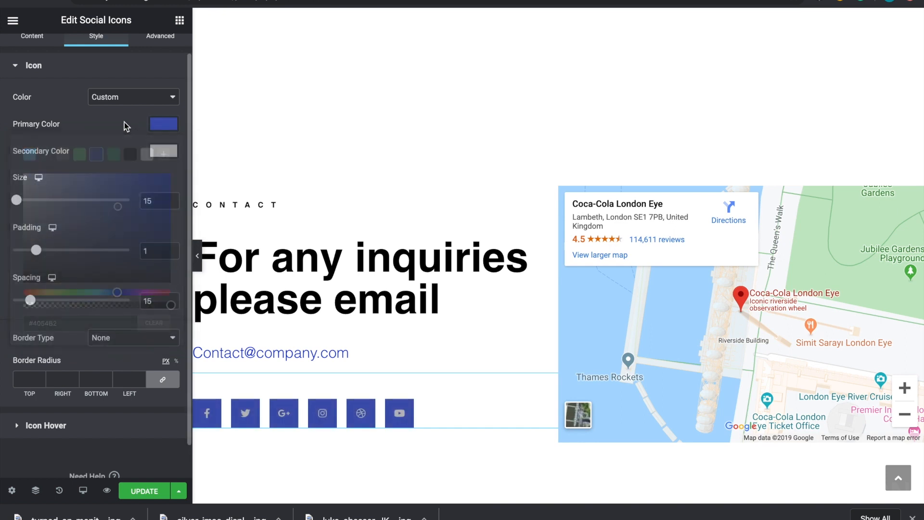
left_click(164, 151)
left_click(147, 182)
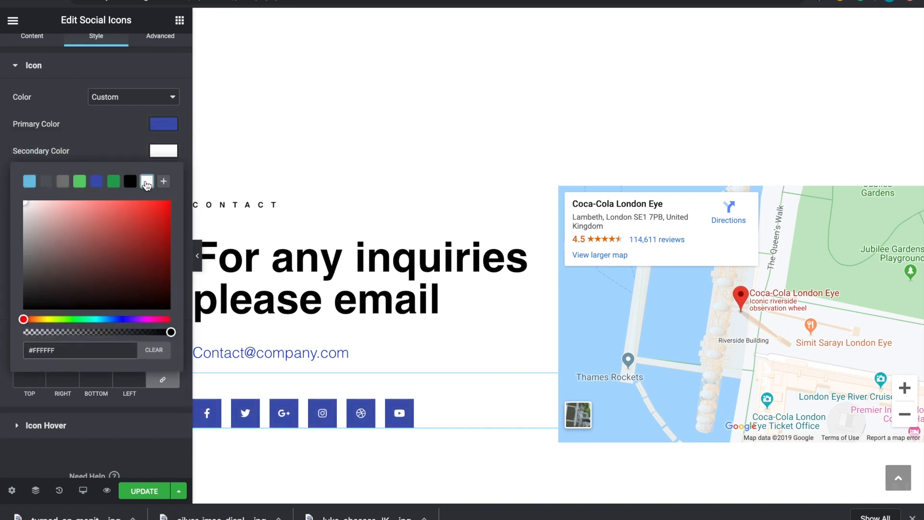
left_click(122, 132)
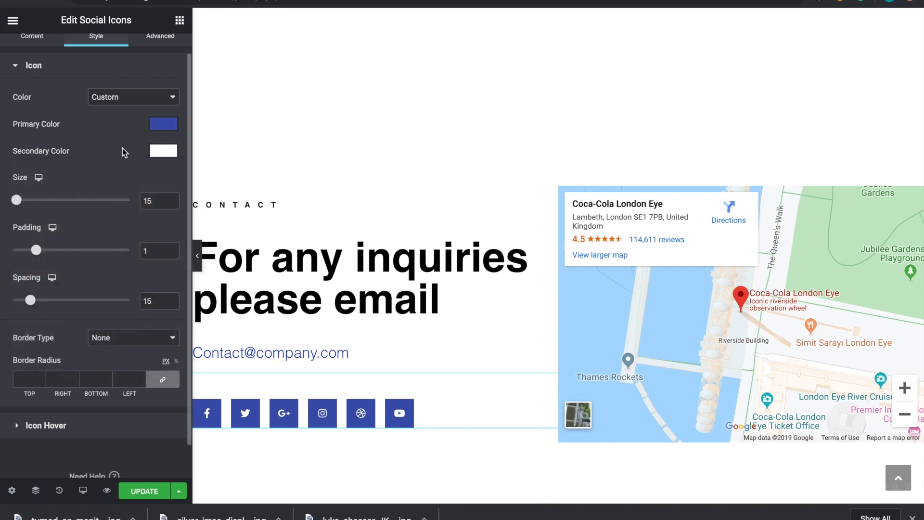
Set the social icons' hover colors: secondary to the light blue preset #6EC1E4, primary to a deeper blue starting from the same preset.
scroll(123, 169, "down", 1)
left_click(21, 388)
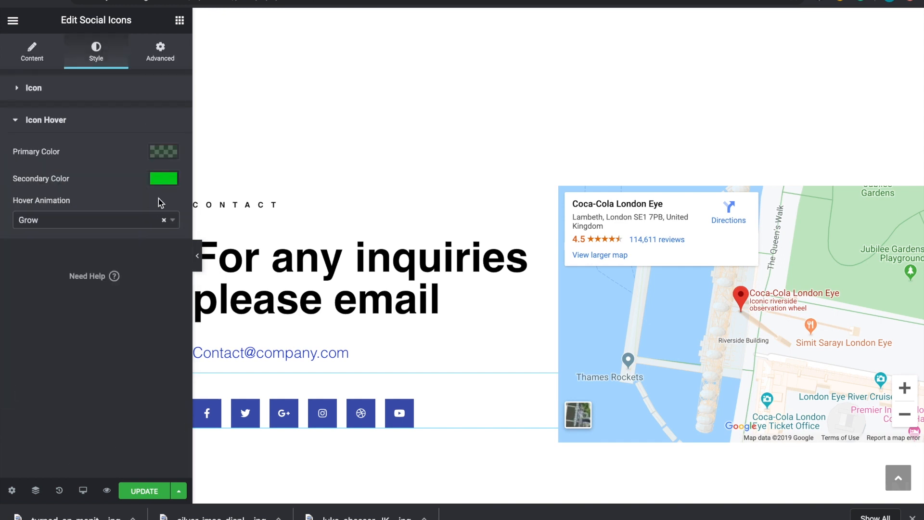
left_click(164, 178)
left_click(29, 208)
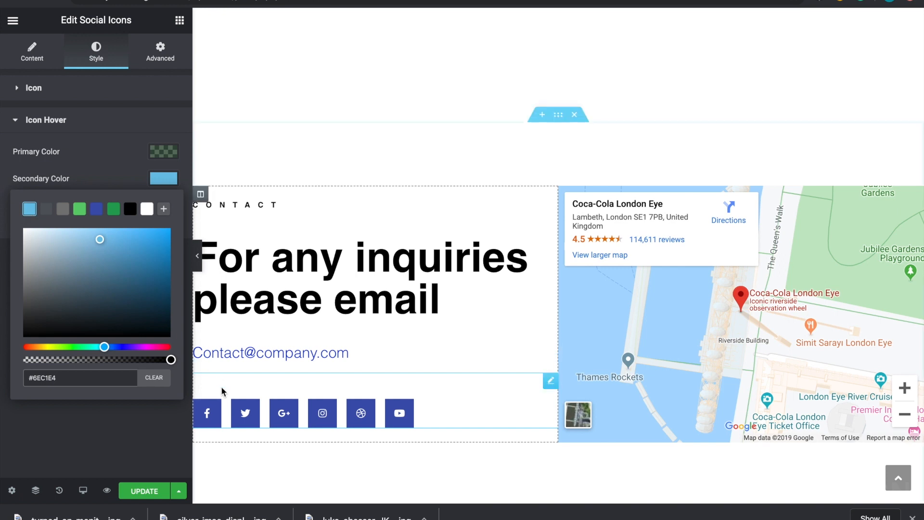
left_click(154, 153)
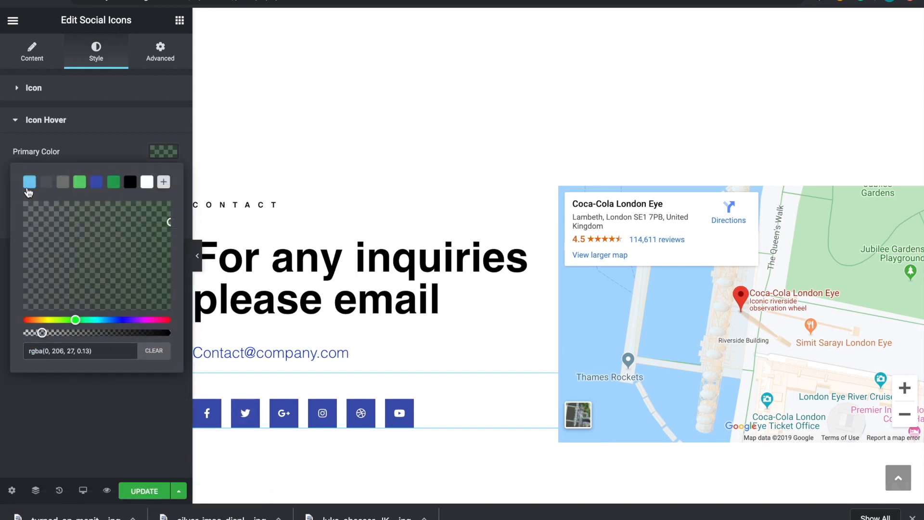
left_click(29, 183)
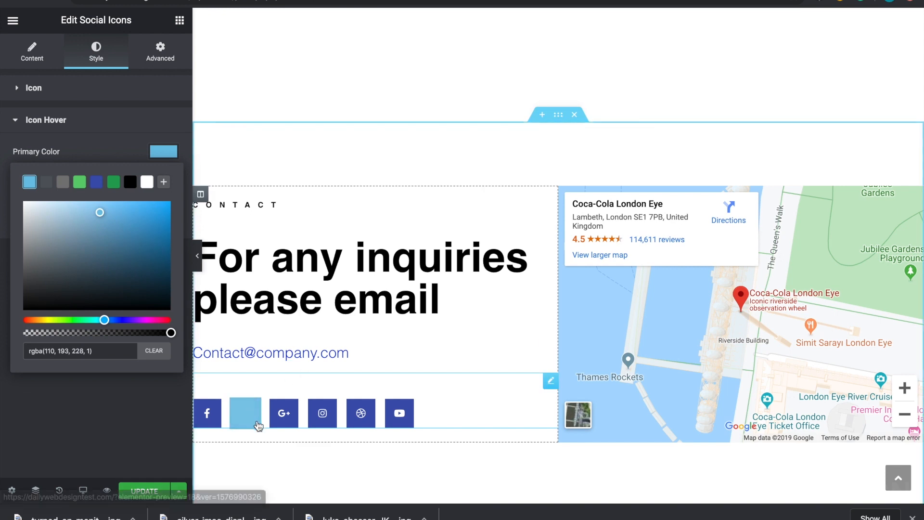
left_click(152, 218)
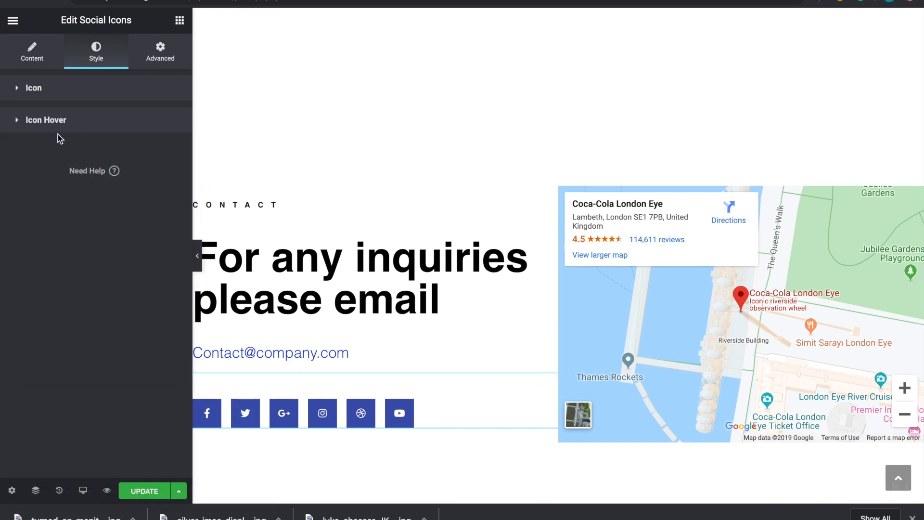
Set the secondary hover color of the contact section's social icons to white, #FFFFFF.
left_click(30, 125)
left_click(153, 179)
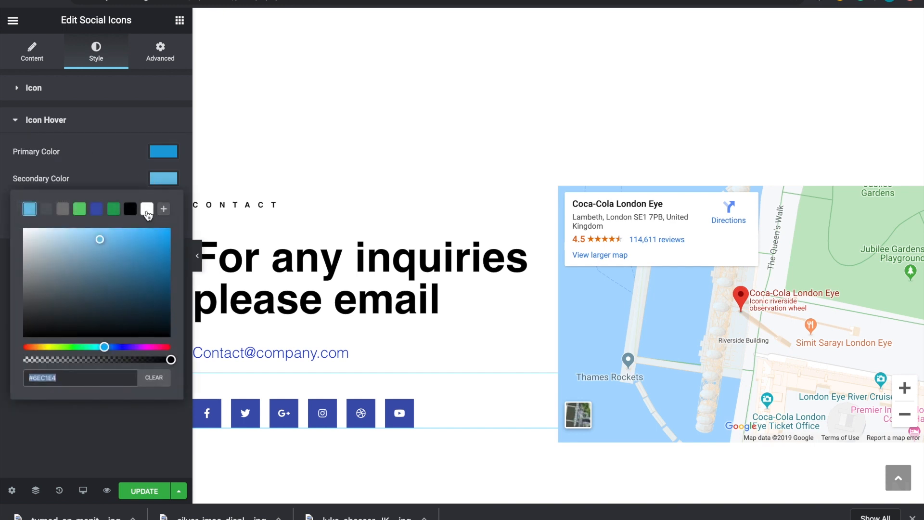
left_click(147, 209)
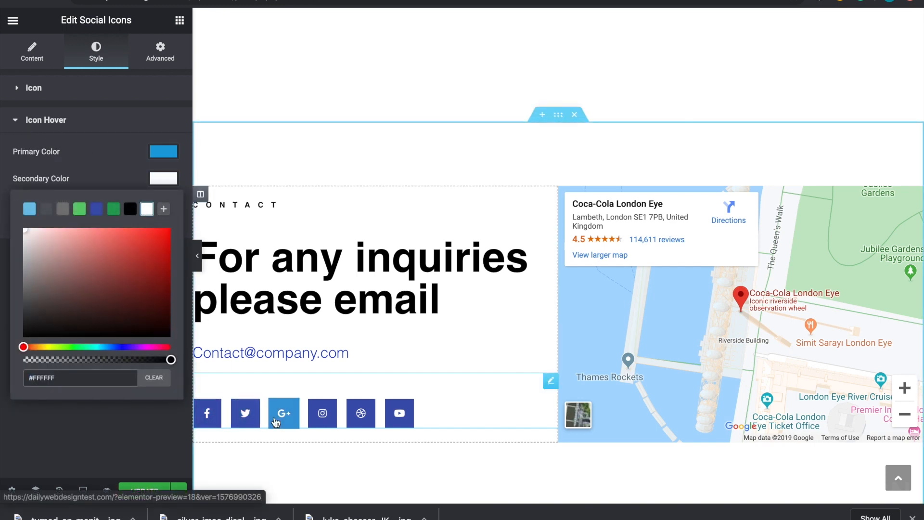
Set the contact section's top and bottom padding to 50 px each.
left_click(197, 255)
scroll(234, 246, "down", 2)
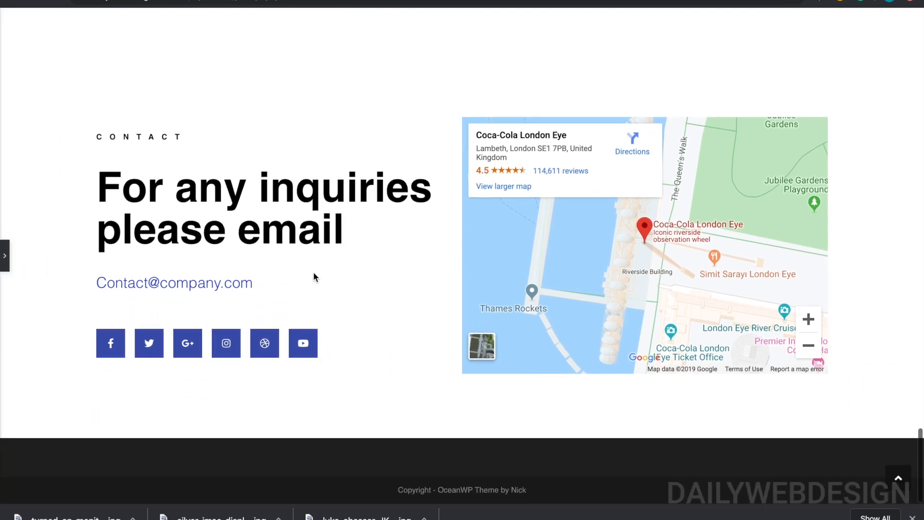
scroll(310, 194, "up", 10)
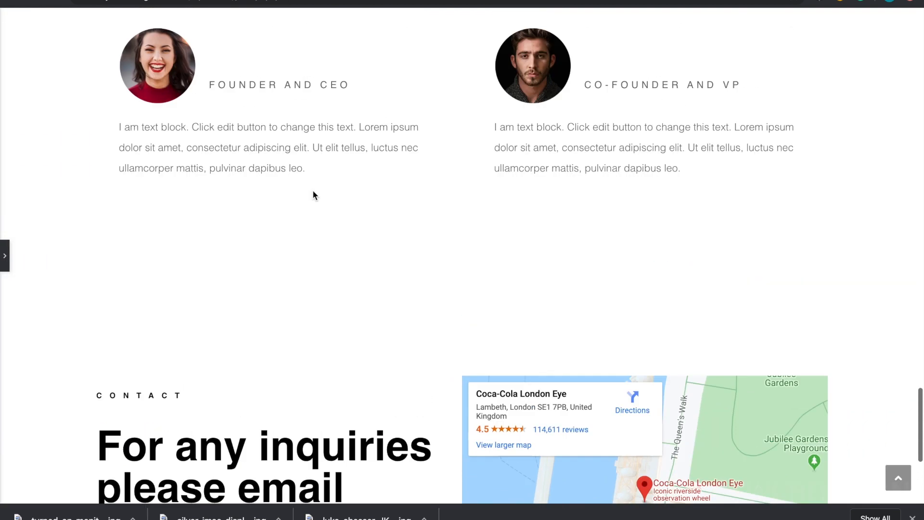
scroll(313, 195, "down", 10)
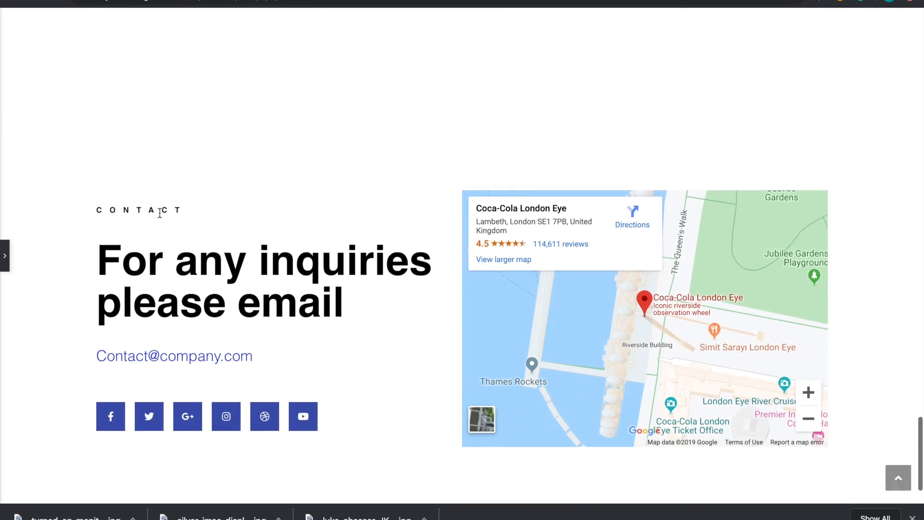
left_click(5, 255)
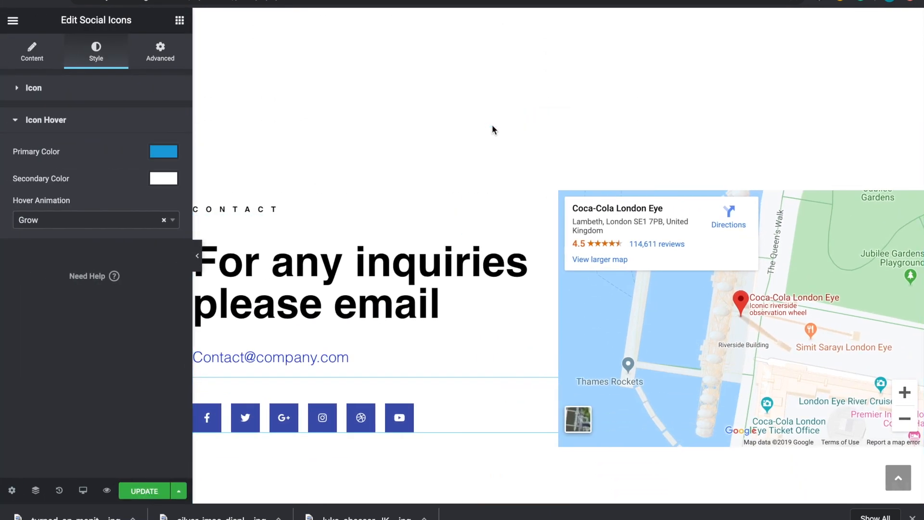
left_click(557, 120)
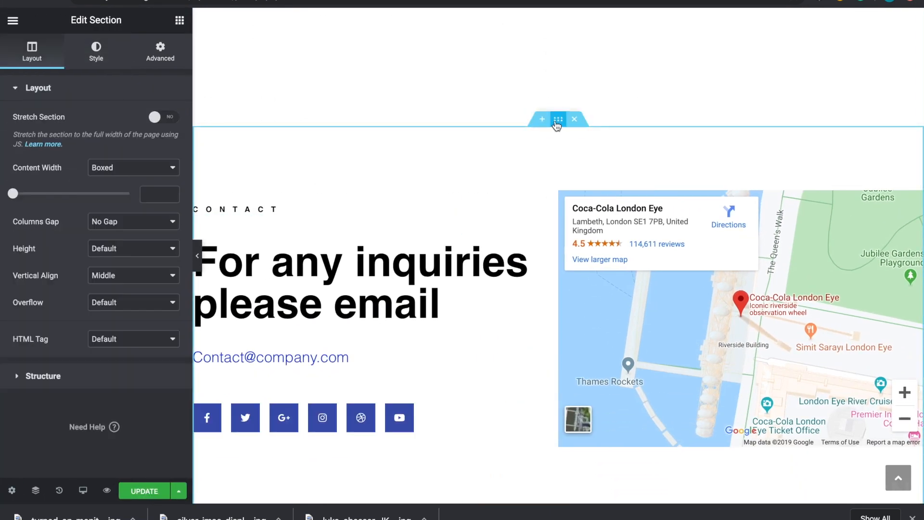
left_click(160, 51)
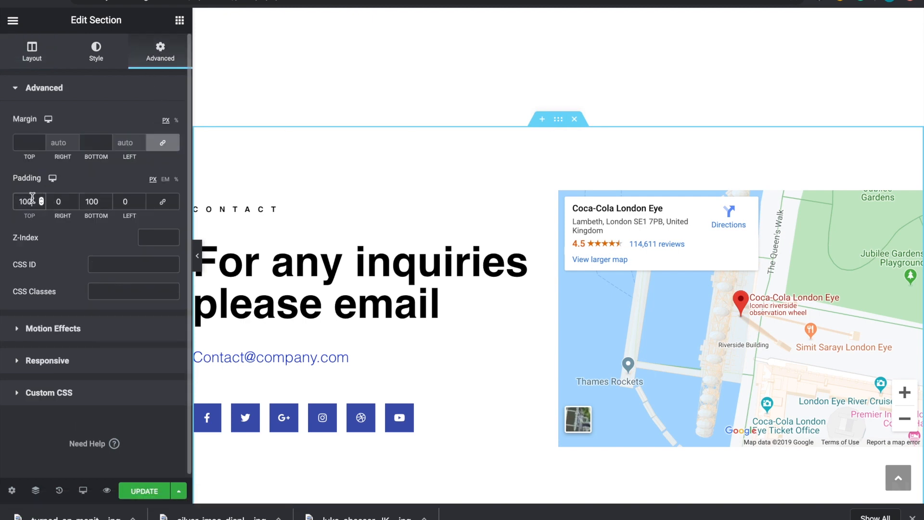
key("BackSpace")
key("BackSpace")
key("BackSpace")
type("050")
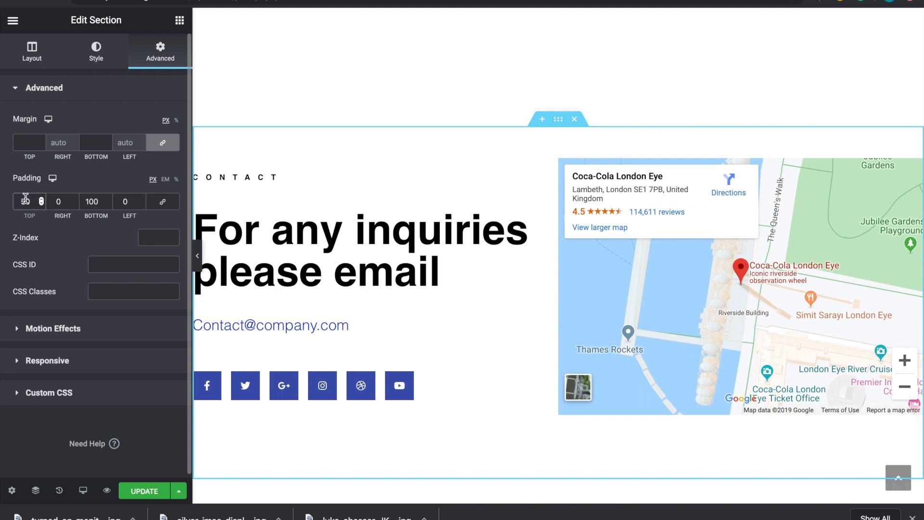
double_click(95, 201)
type("50")
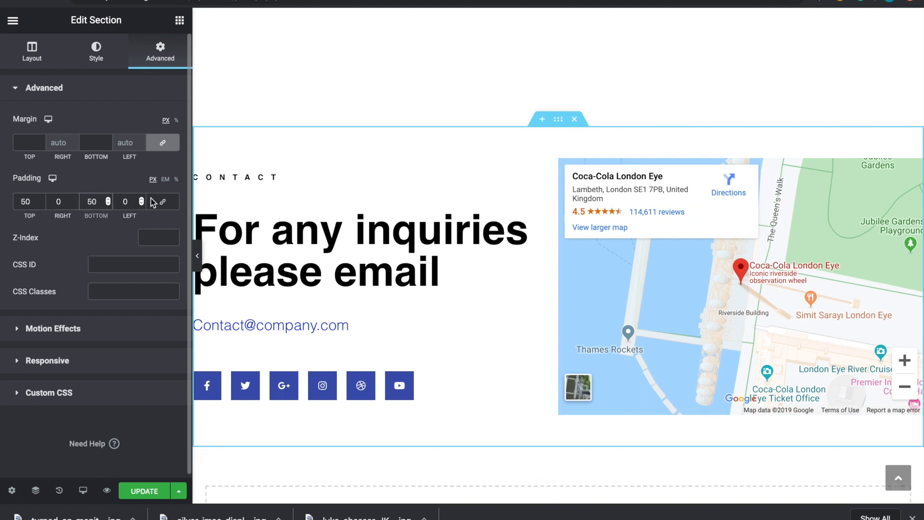
Set the bottom padding of the "Meet the Team" section to 50 px.
left_click(197, 256)
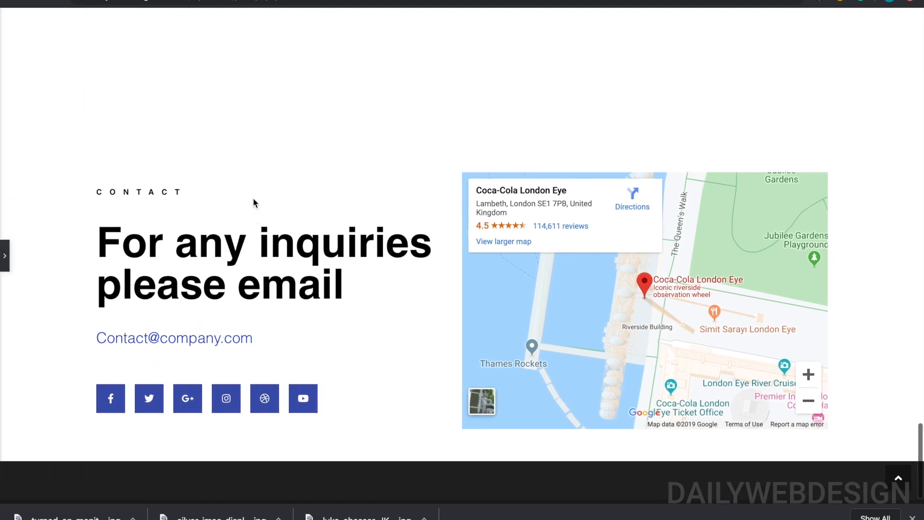
scroll(252, 197, "up", 6)
scroll(293, 263, "up", 2)
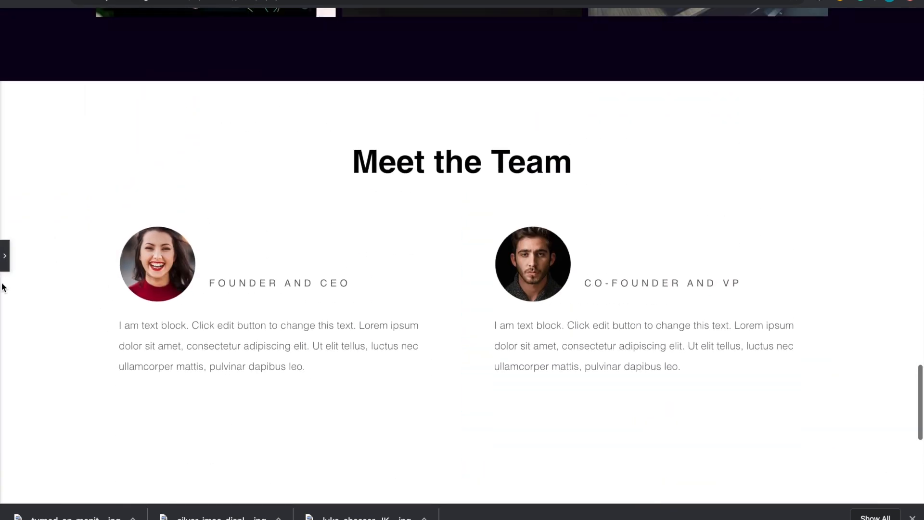
left_click(3, 265)
scroll(308, 259, "down", 2)
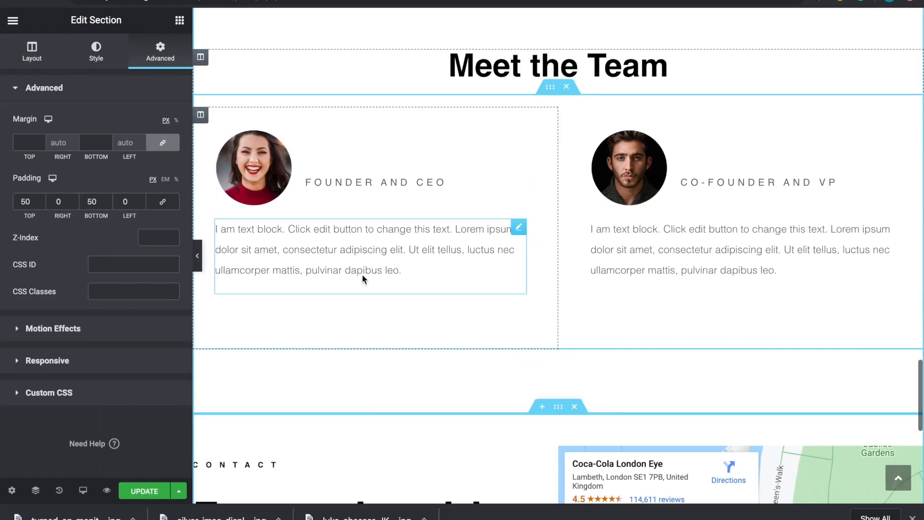
scroll(539, 96, "up", 1)
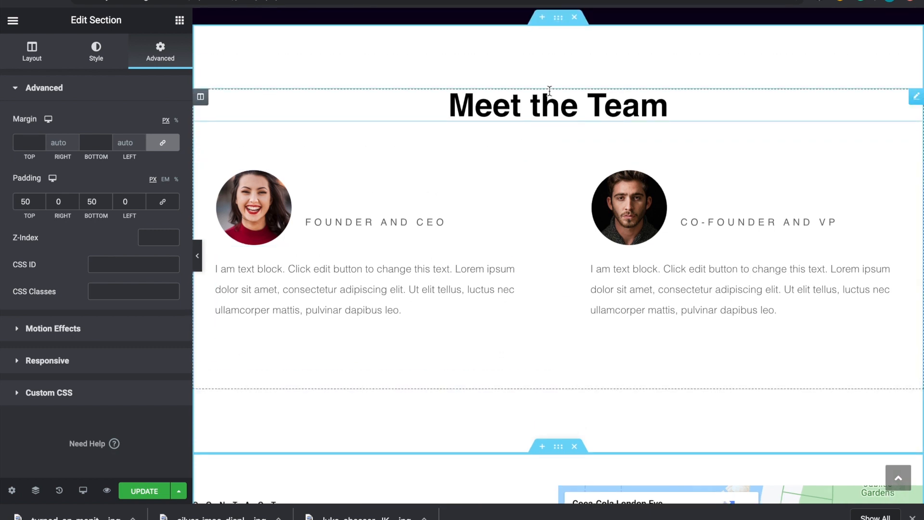
left_click(559, 17)
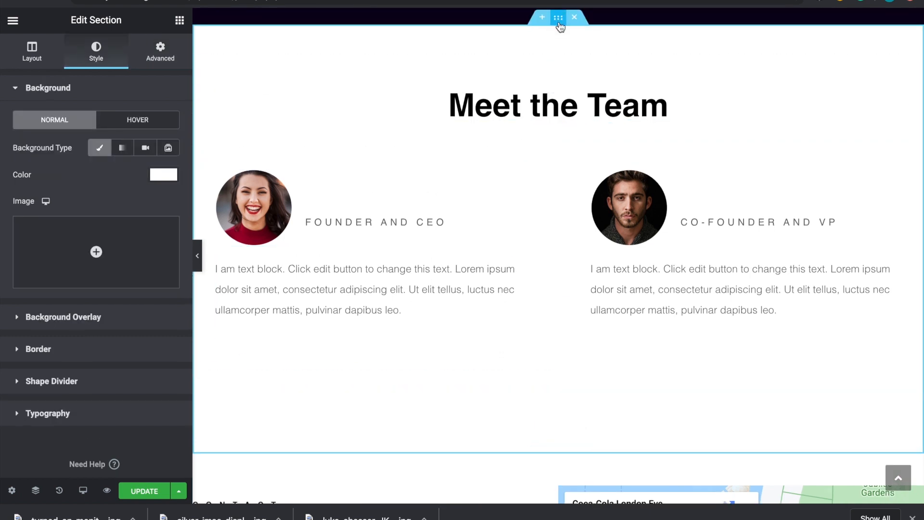
scroll(560, 29, "up", 3)
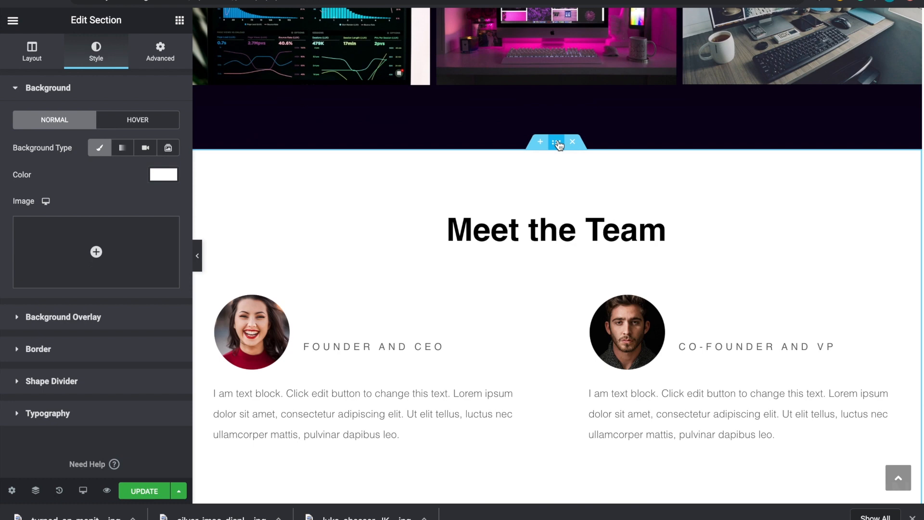
left_click(161, 53)
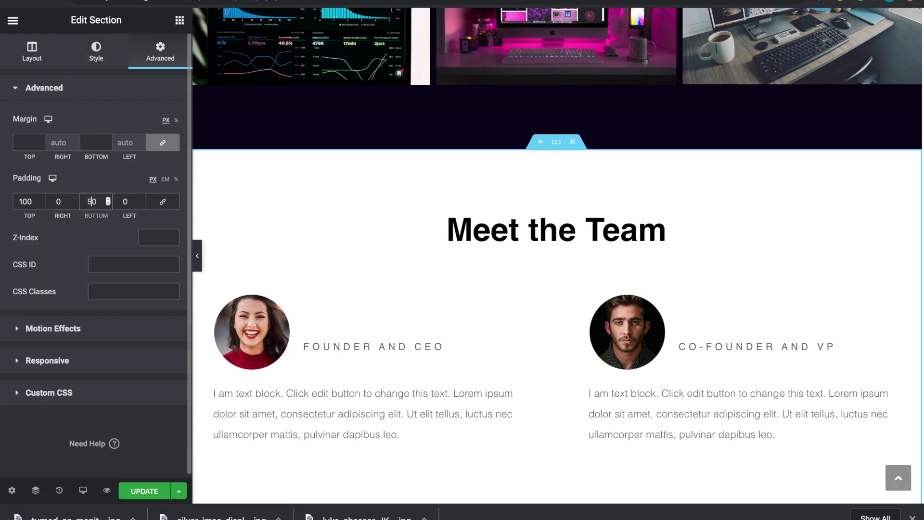
scroll(289, 295, "down", 5)
scroll(288, 295, "up", 2)
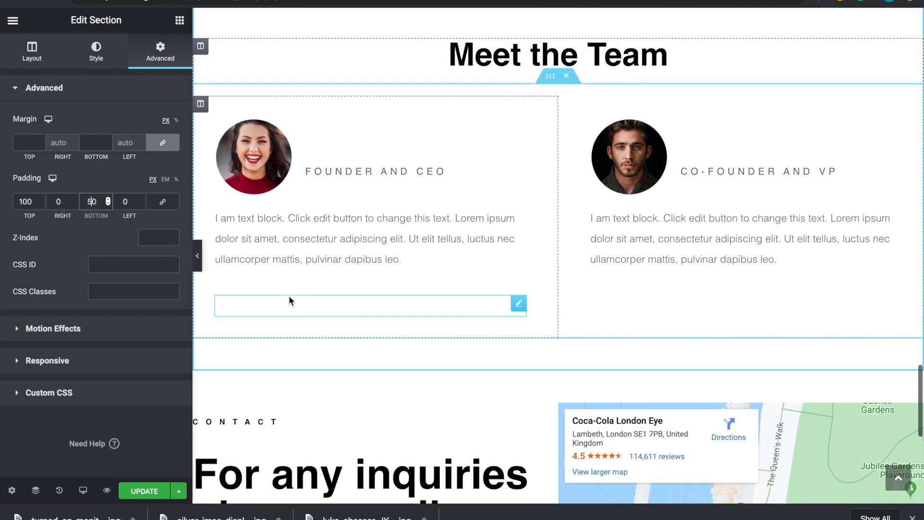
Set the top padding of the "Meet the Team" section to 50 px.
scroll(289, 299, "up", 2)
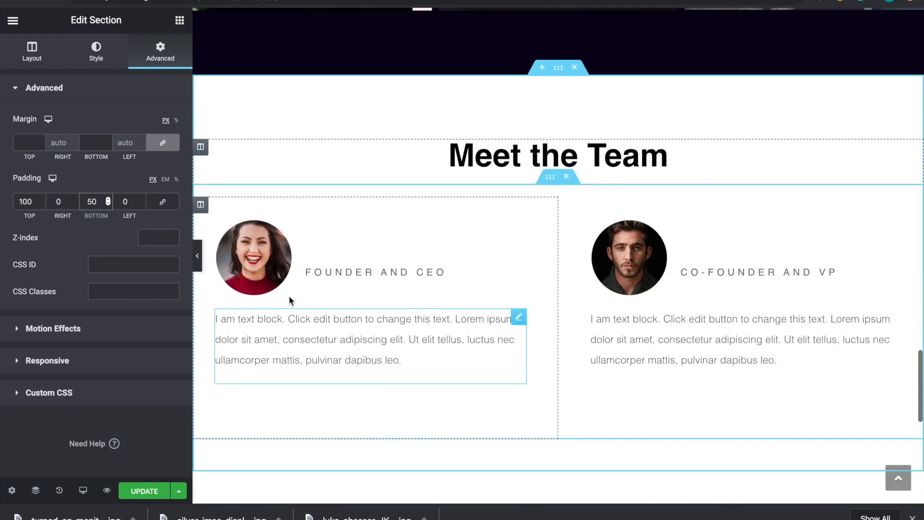
double_click(26, 201)
type("0")
type("5")
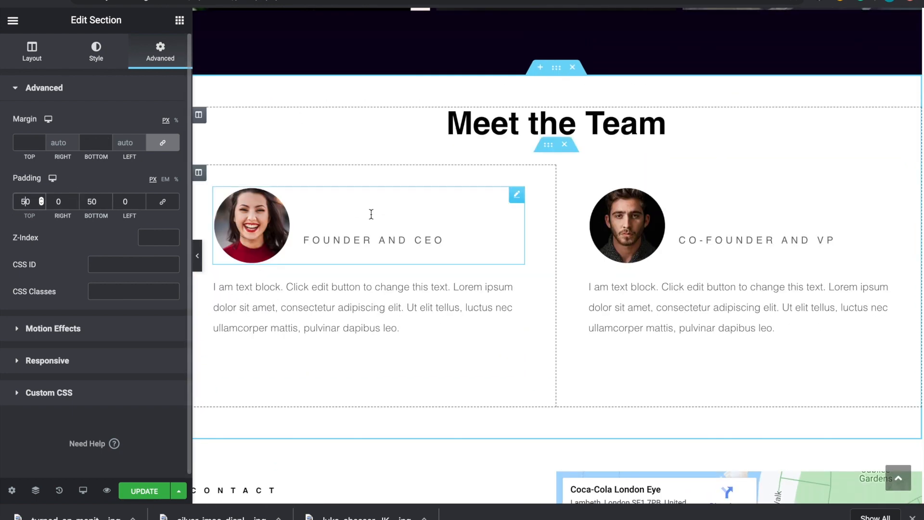
Preview the homepage without the editing panel, checking the spacing and look of its sections from the welcome banner to the contact area.
left_click(199, 253)
scroll(323, 141, "down", 6)
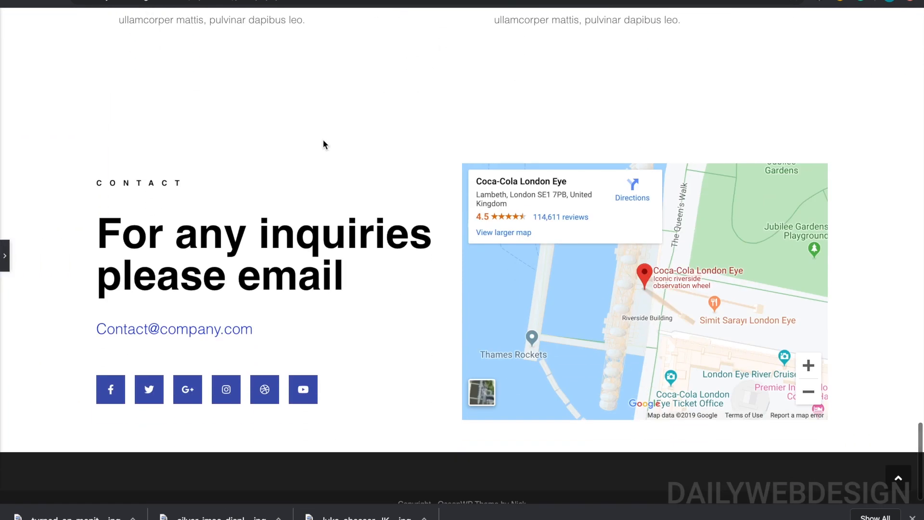
scroll(322, 139, "up", 12)
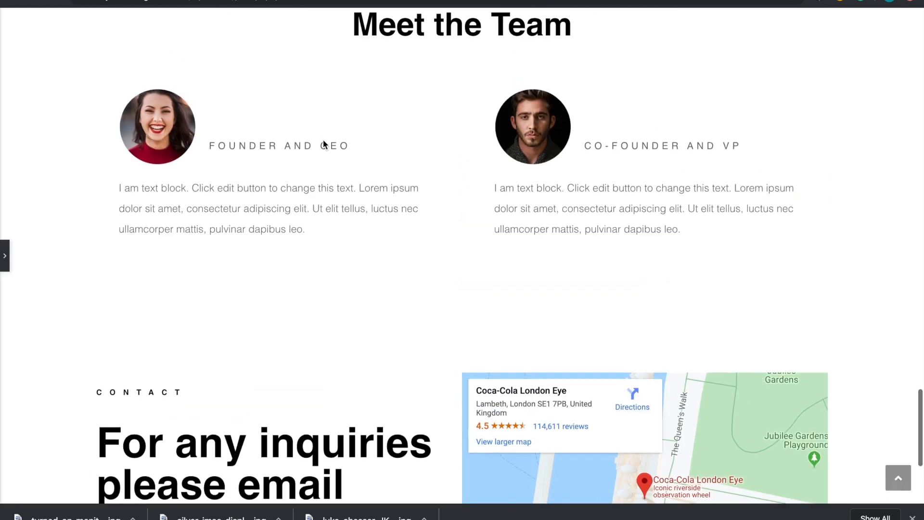
scroll(322, 140, "up", 15)
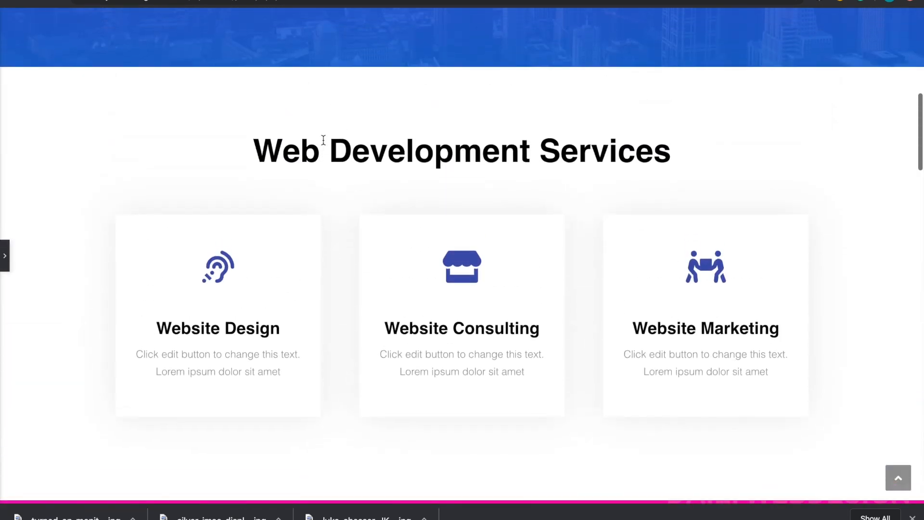
scroll(322, 140, "down", 12)
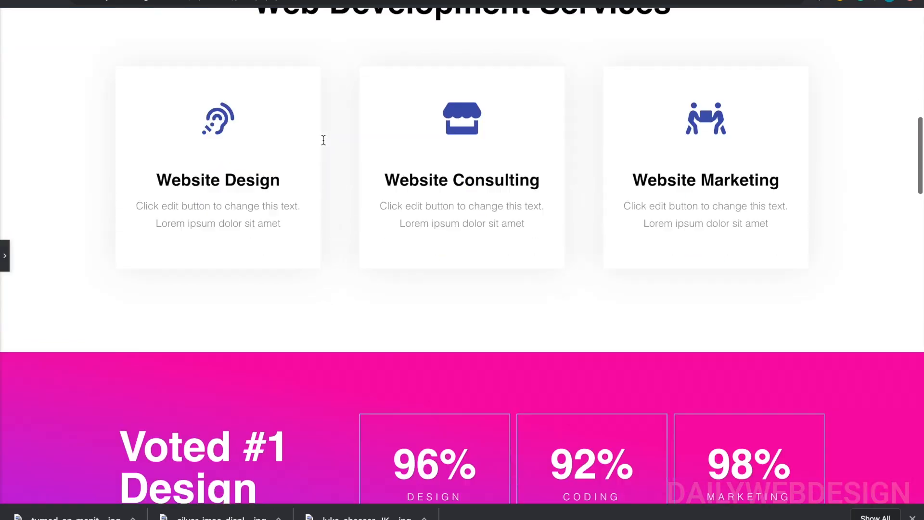
scroll(324, 140, "down", 12)
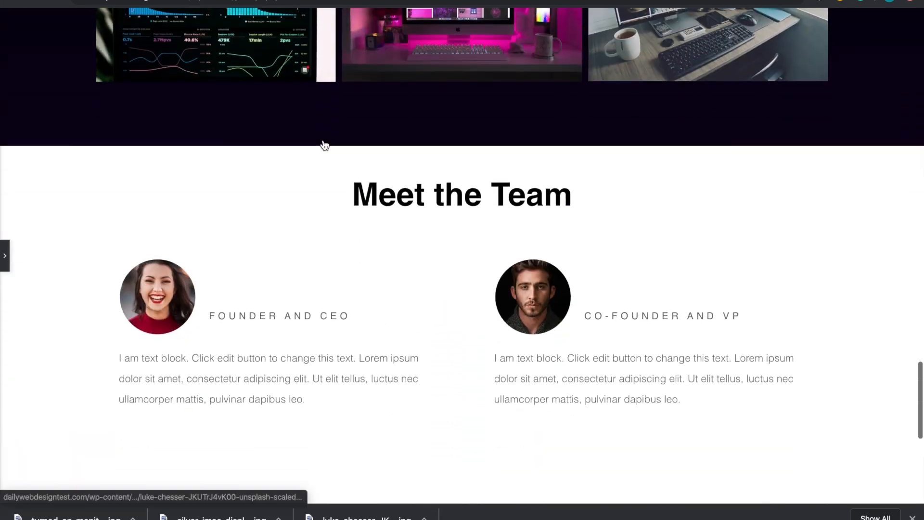
scroll(323, 140, "down", 1)
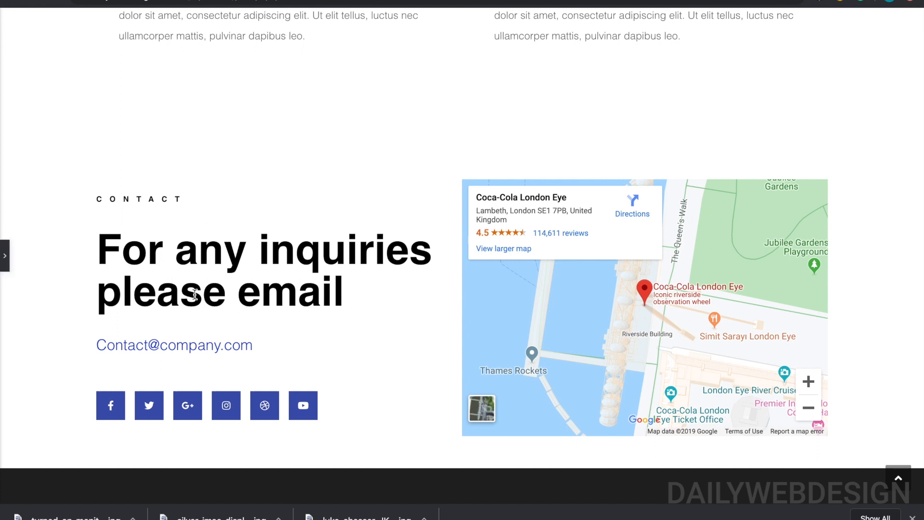
left_click(9, 252)
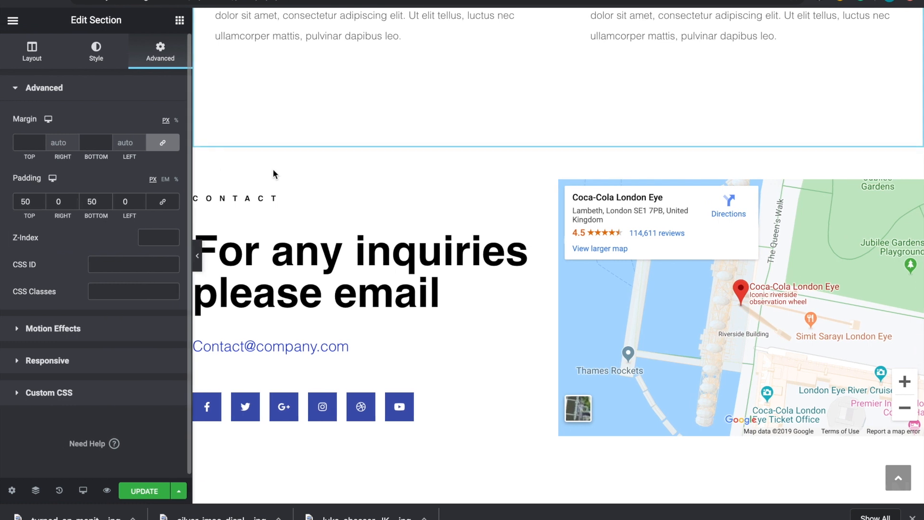
scroll(343, 203, "down", 1)
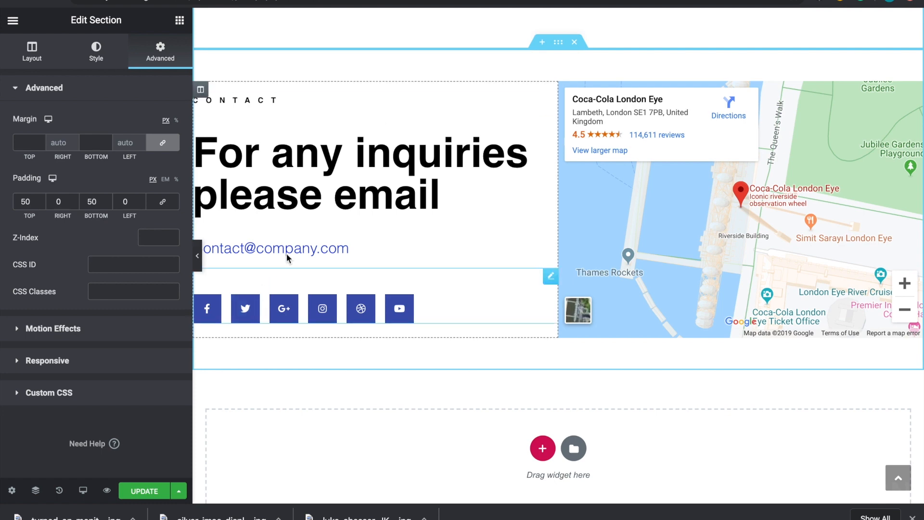
left_click(197, 256)
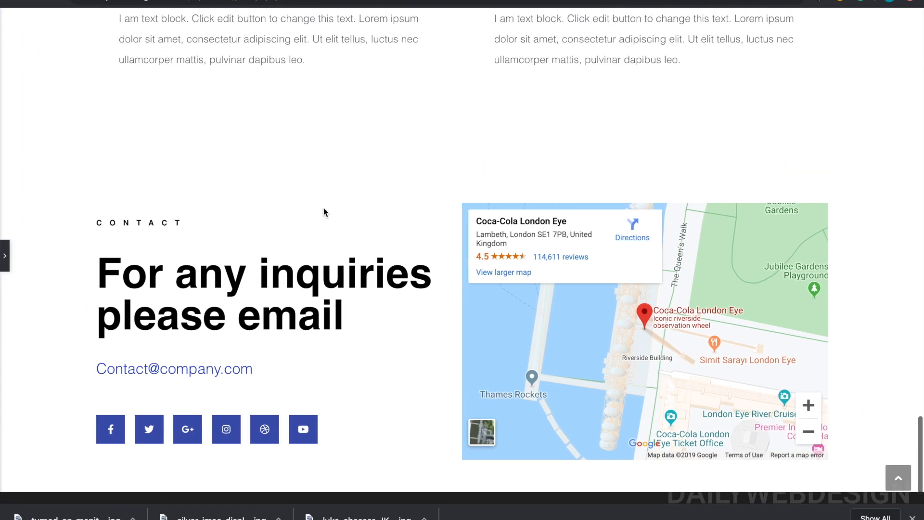
scroll(322, 206, "up", 20)
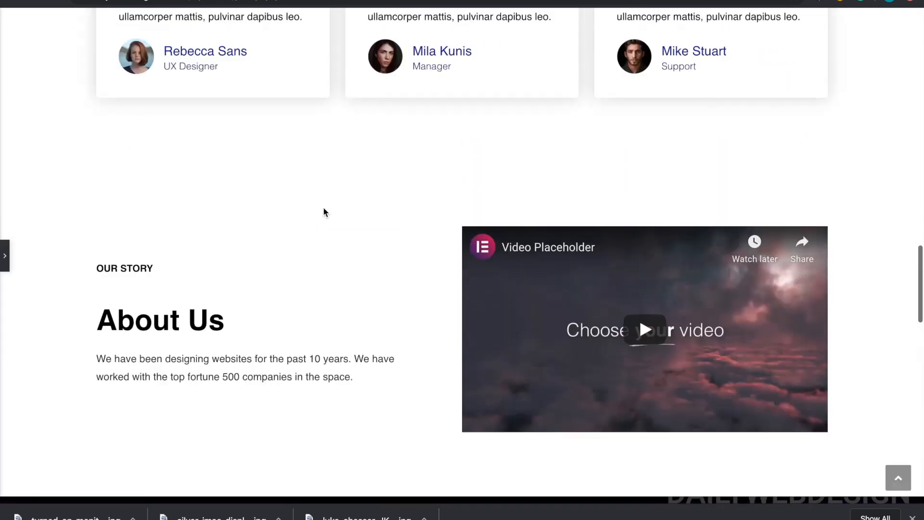
scroll(324, 208, "up", 10)
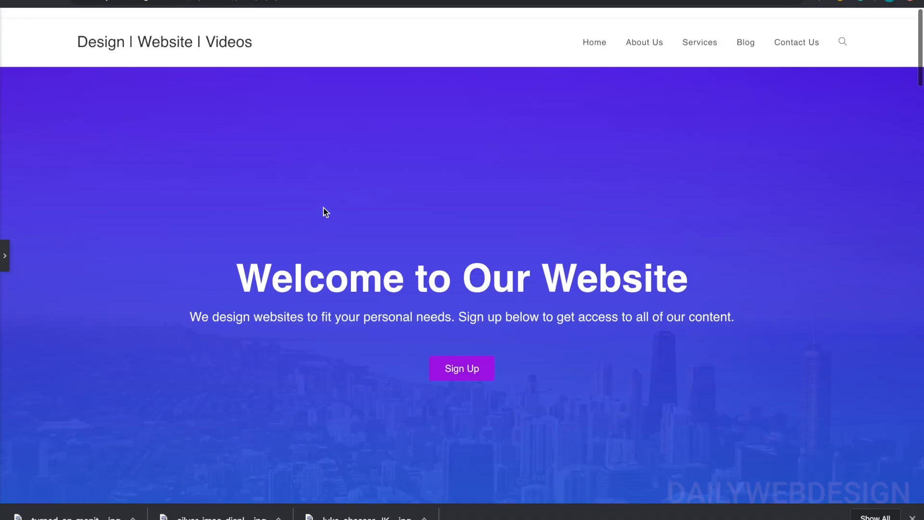
scroll(323, 208, "down", 15)
scroll(323, 213, "down", 15)
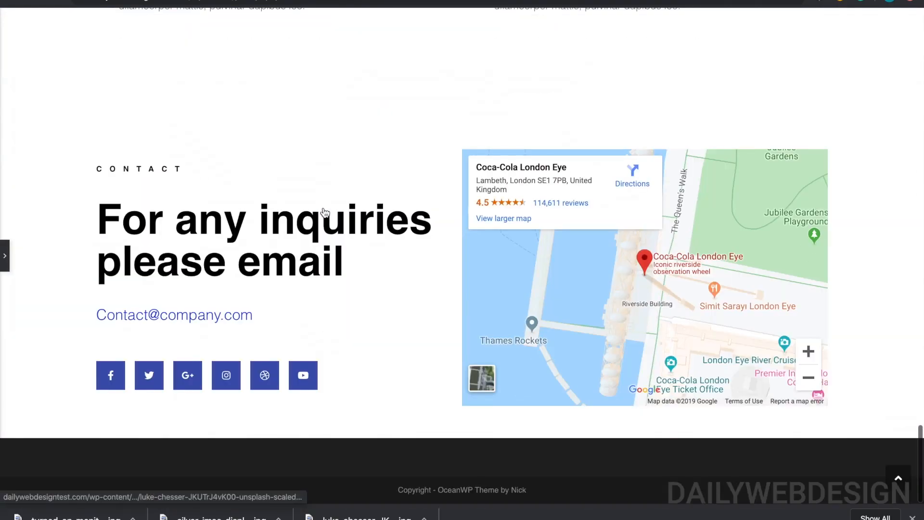